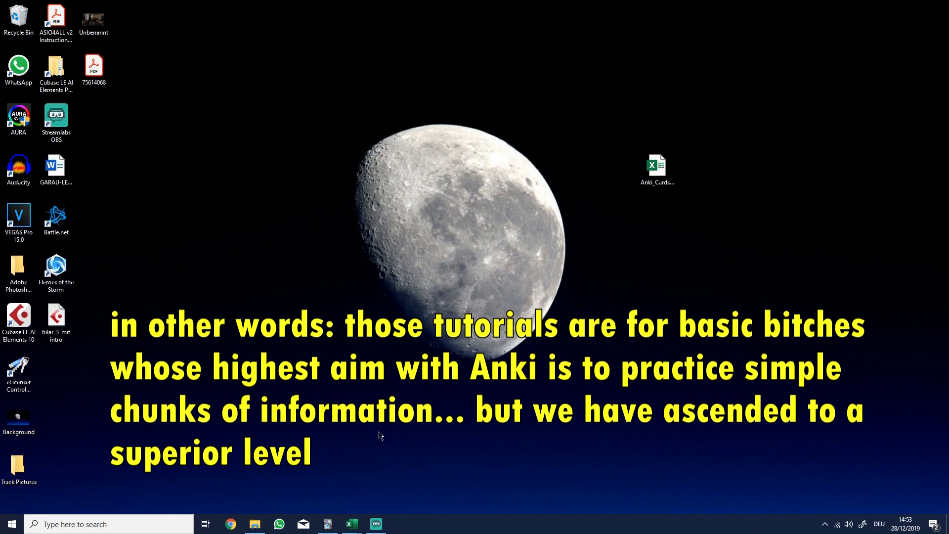
# Step: Open the Pharmatox_Register_20191228L workbook and look through its full medication table, then minimize it
pyautogui.moveTo(353, 519)
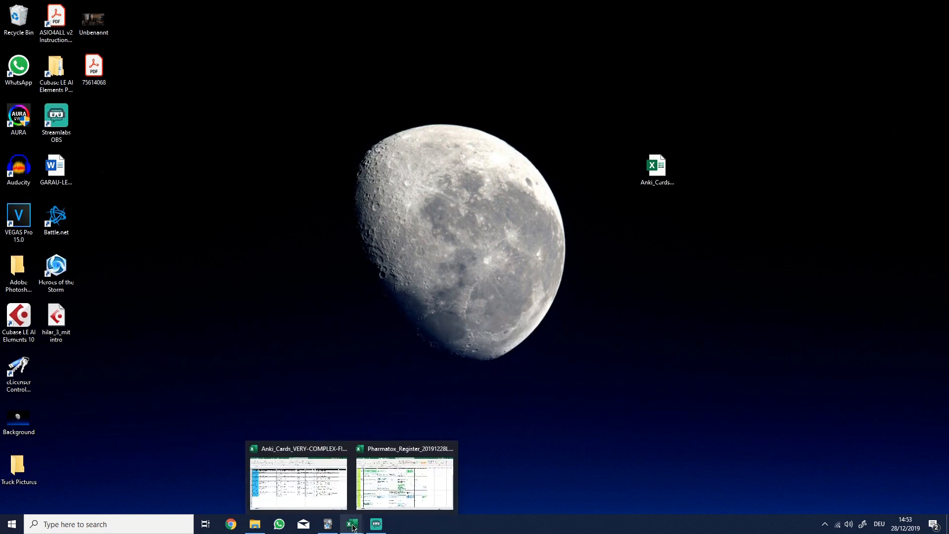
pyautogui.click(382, 489)
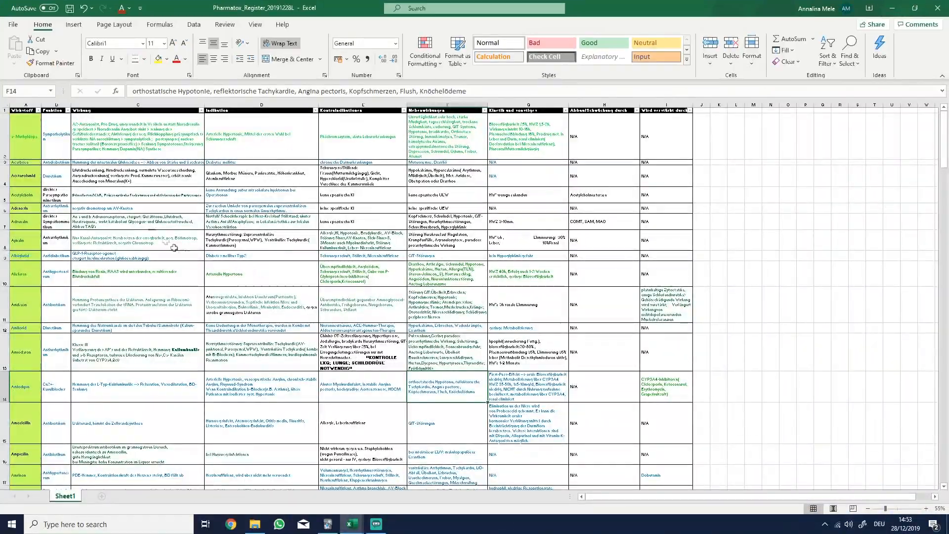
pyautogui.scroll(-10, 101, 183)
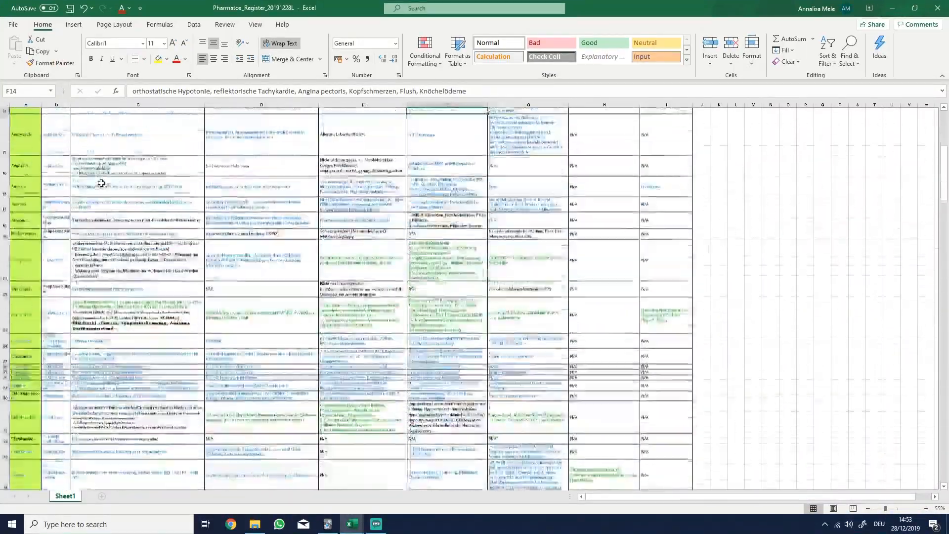
pyautogui.scroll(-13, 102, 183)
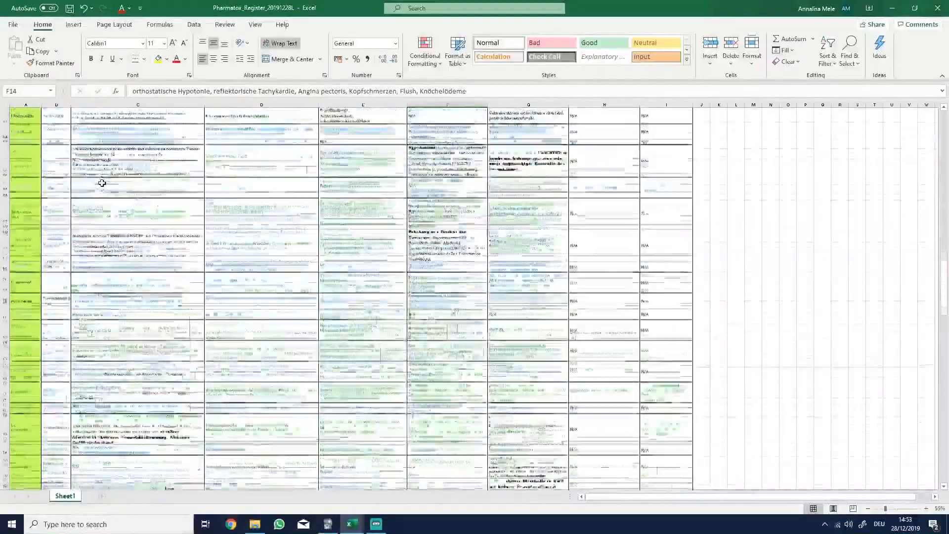
pyautogui.scroll(-15, 102, 183)
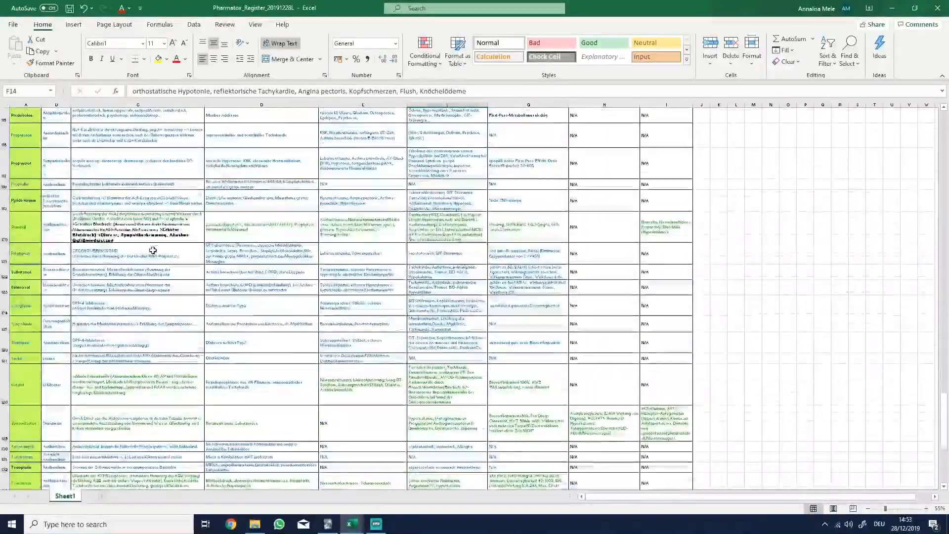
pyautogui.scroll(-2, 153, 250)
pyautogui.scroll(-10, 156, 266)
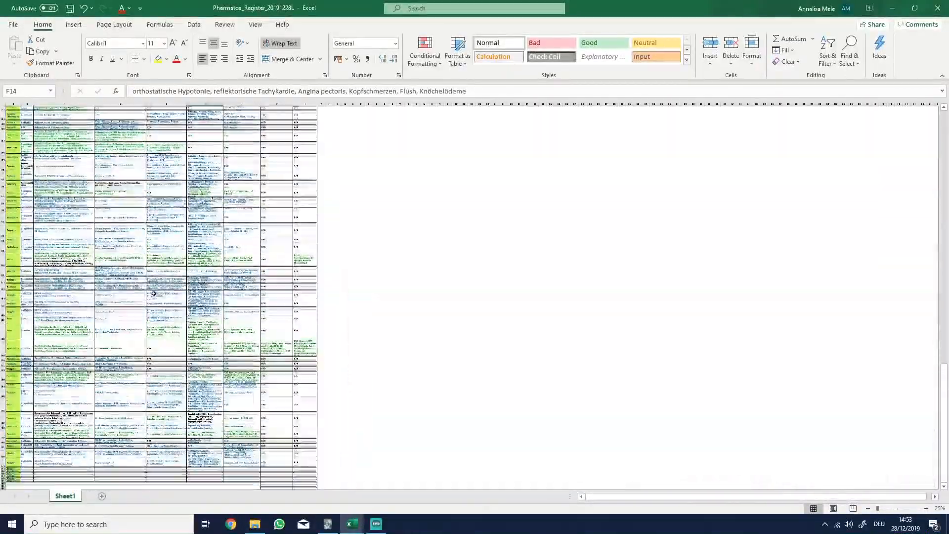
pyautogui.scroll(-12, 158, 287)
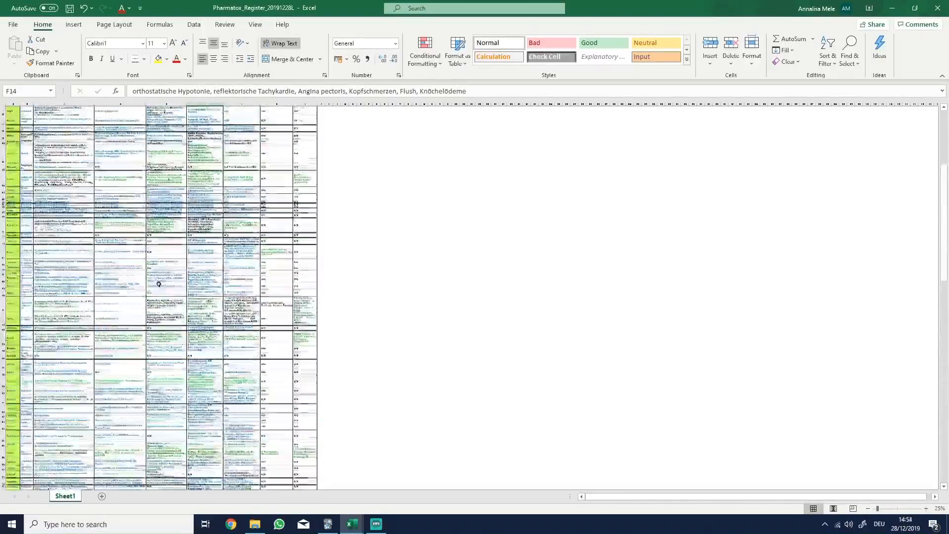
pyautogui.scroll(1, 177, 165)
pyautogui.scroll(1, 176, 166)
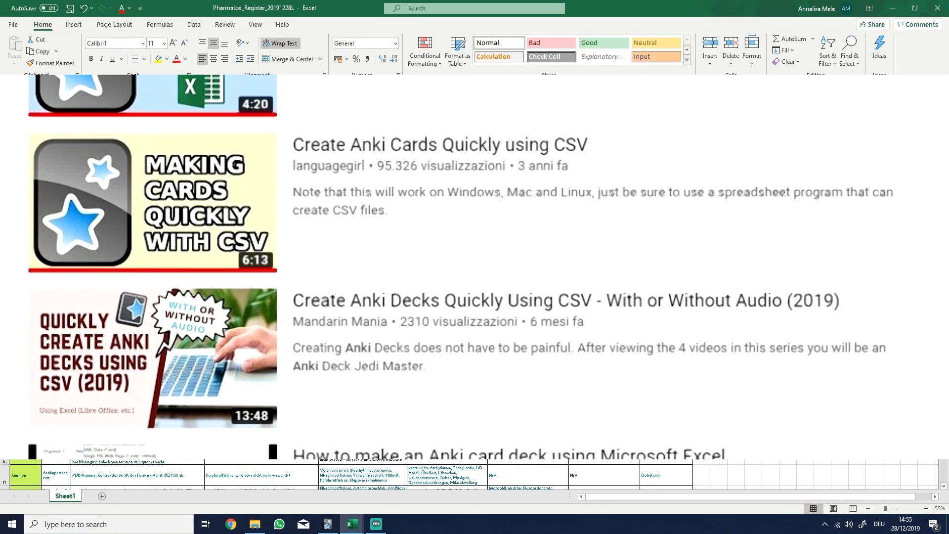
pyautogui.click(891, 7)
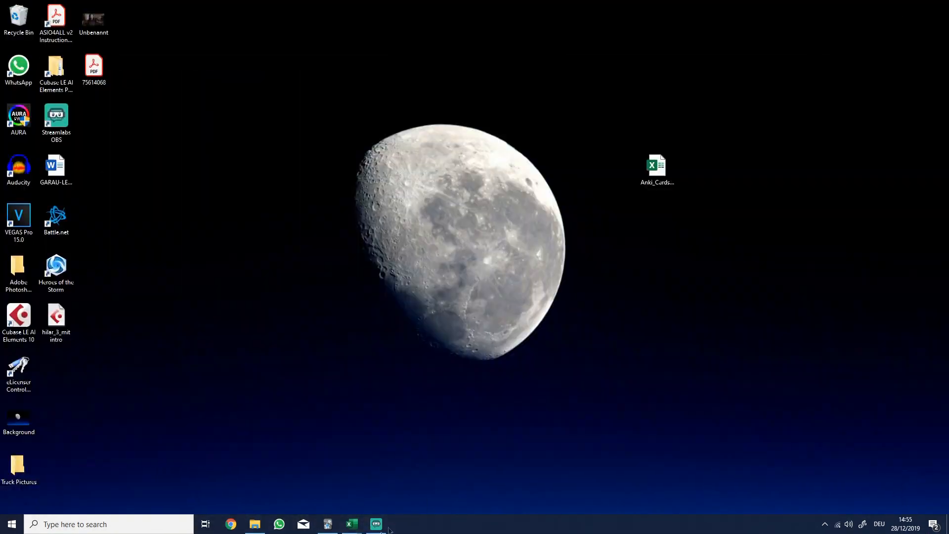
# Step: Switch to Sheet2 of the Anki_Cards_VERY-COMPLEX-FILE workbook and examine the English and German vocabulary columns
pyautogui.moveTo(346, 528)
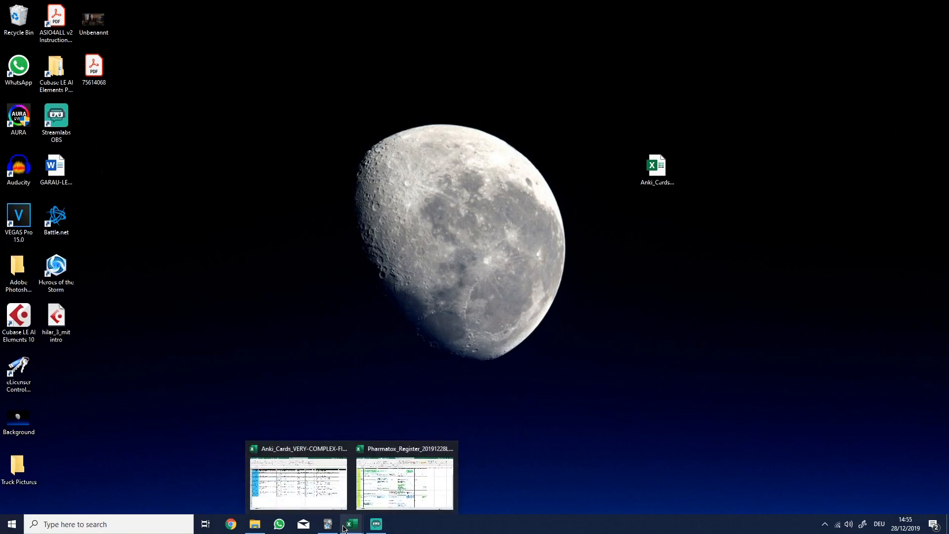
pyautogui.click(306, 479)
pyautogui.click(97, 495)
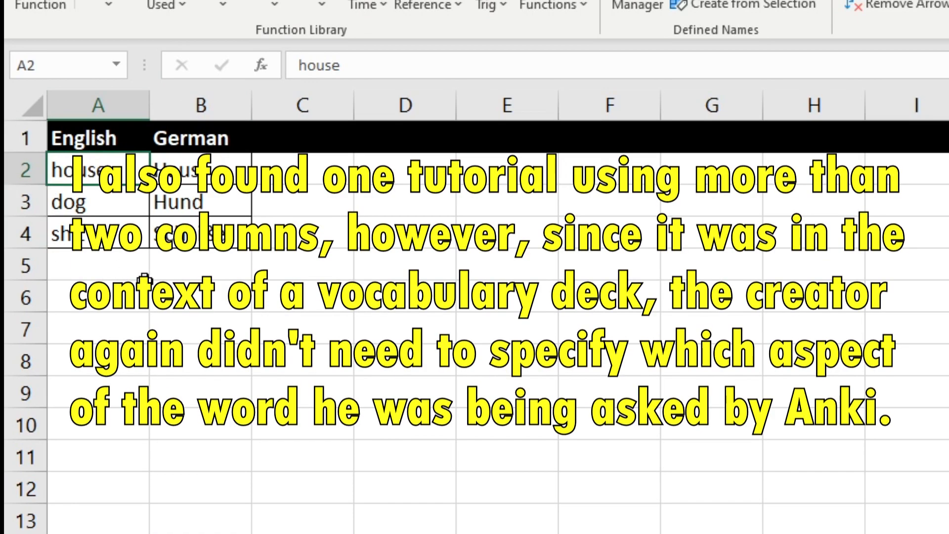
pyautogui.click(90, 102)
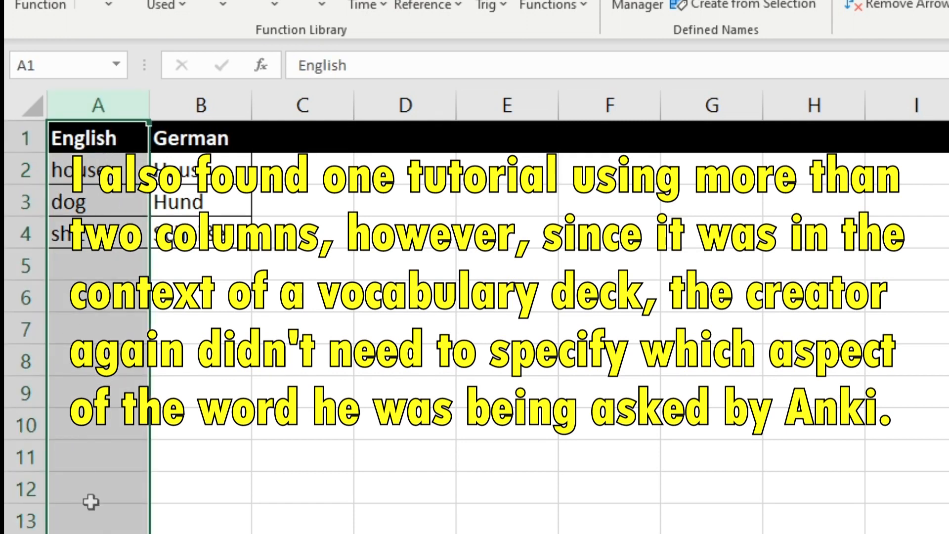
pyautogui.click(187, 108)
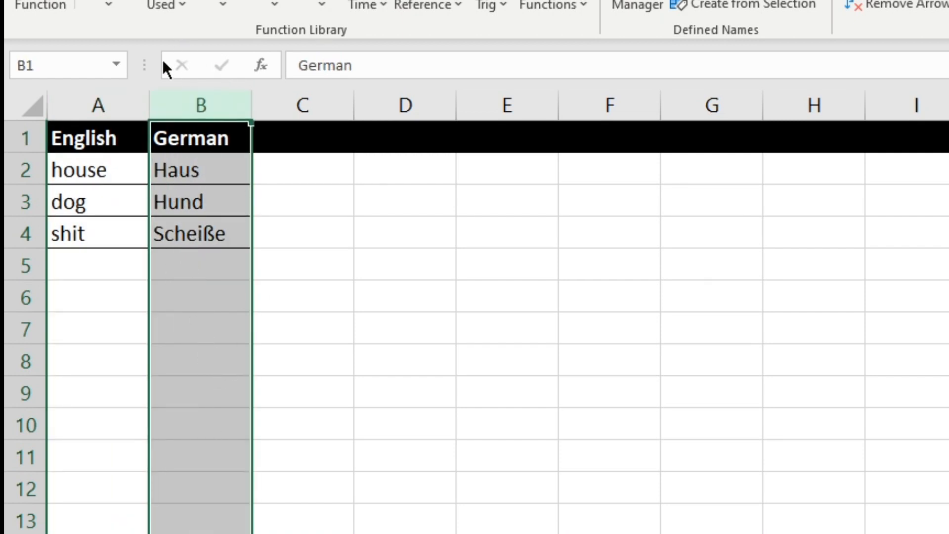
pyautogui.click(73, 110)
pyautogui.click(173, 99)
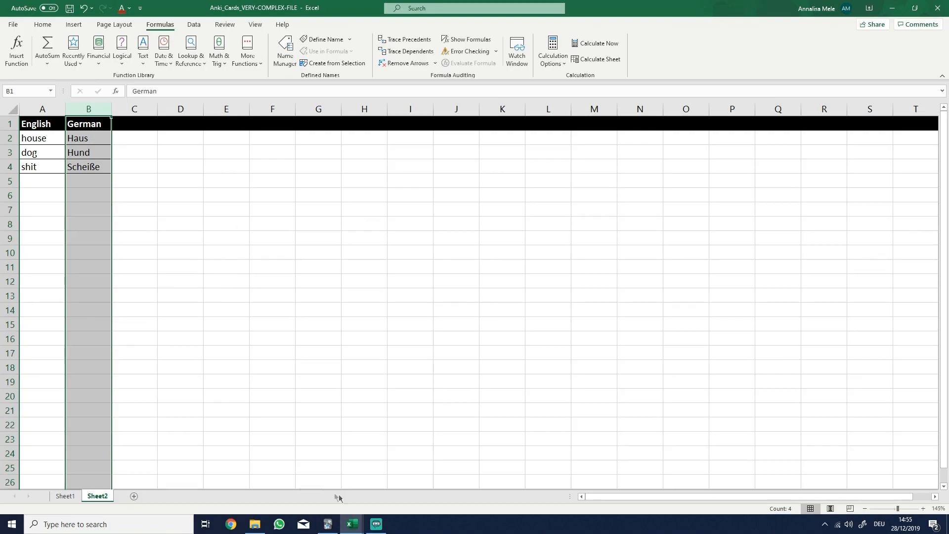
# Step: Return to the Pharmatox_Register_20191228L workbook, skim its medication rows and minimize the workbook
pyautogui.moveTo(358, 524)
pyautogui.click(368, 455)
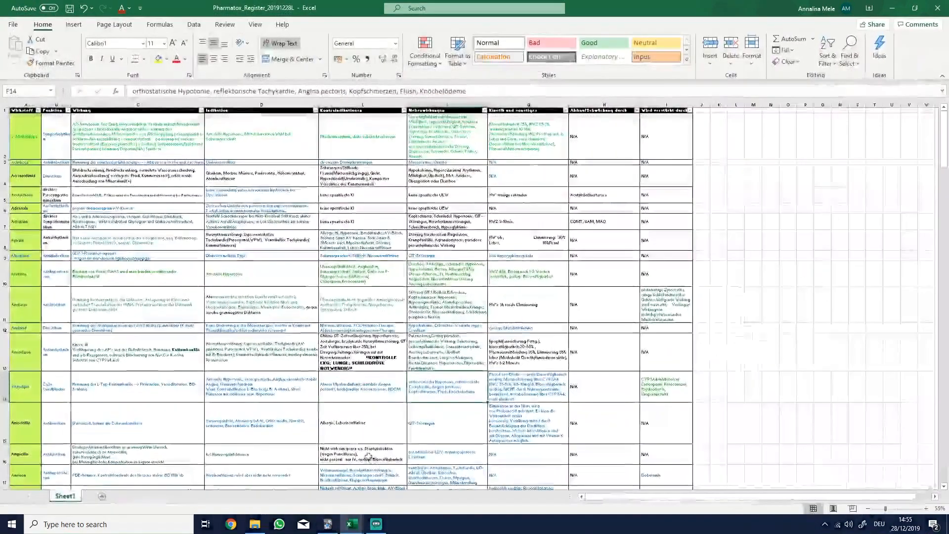
pyautogui.scroll(-10, 203, 278)
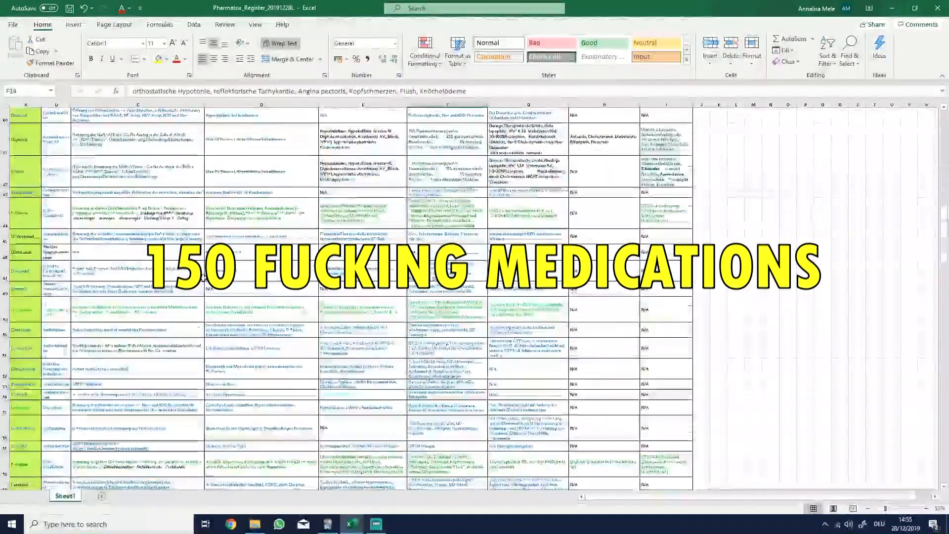
pyautogui.scroll(10, 203, 277)
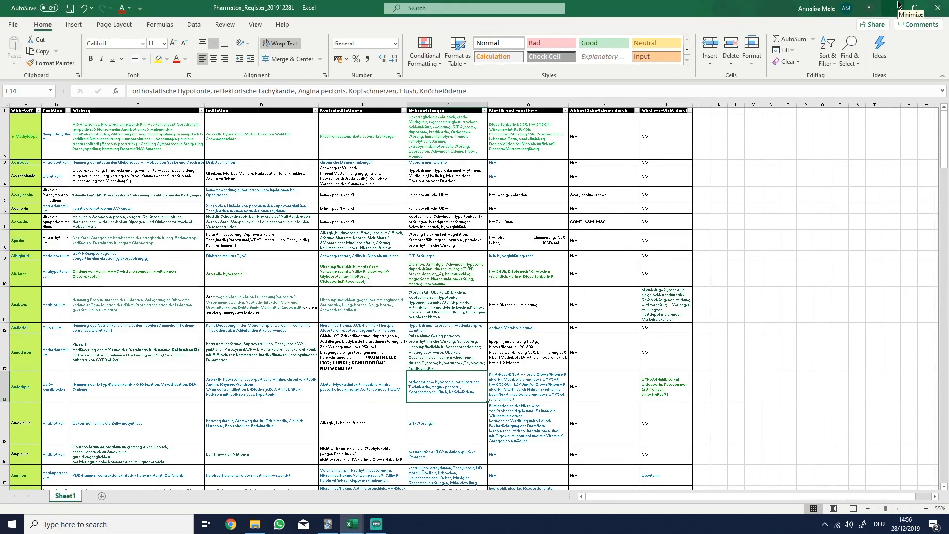
pyautogui.click(898, 5)
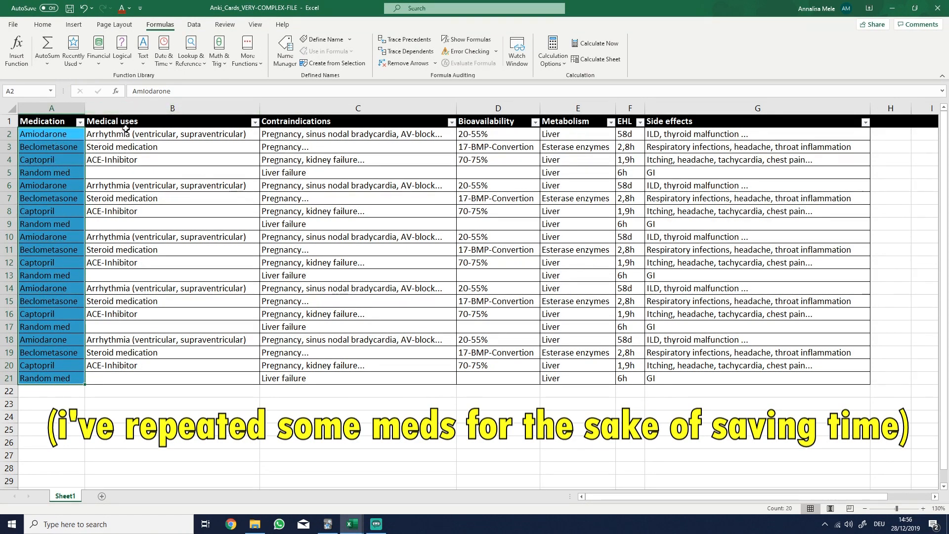
# Step: Review the medication table's columns one by one, from Medical uses through Side effects
pyautogui.click(131, 109)
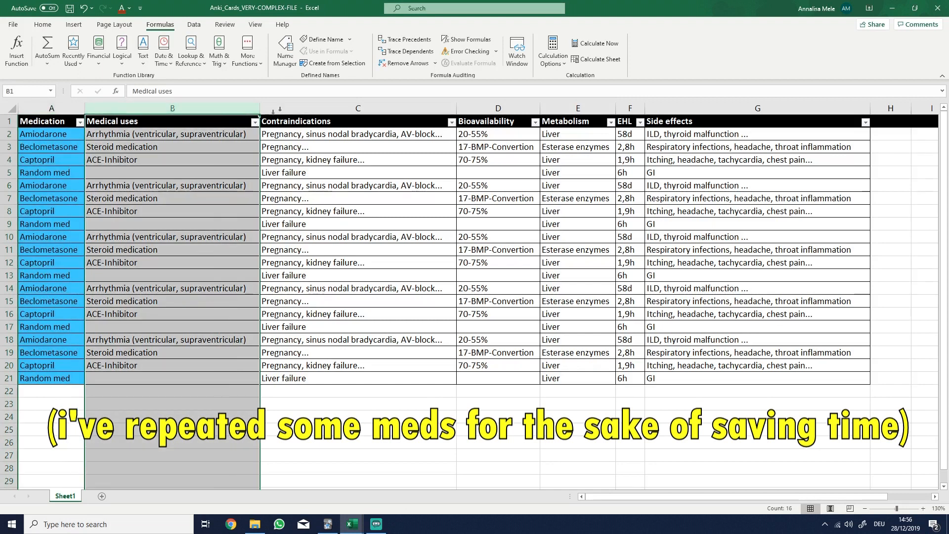
pyautogui.click(313, 107)
pyautogui.click(514, 106)
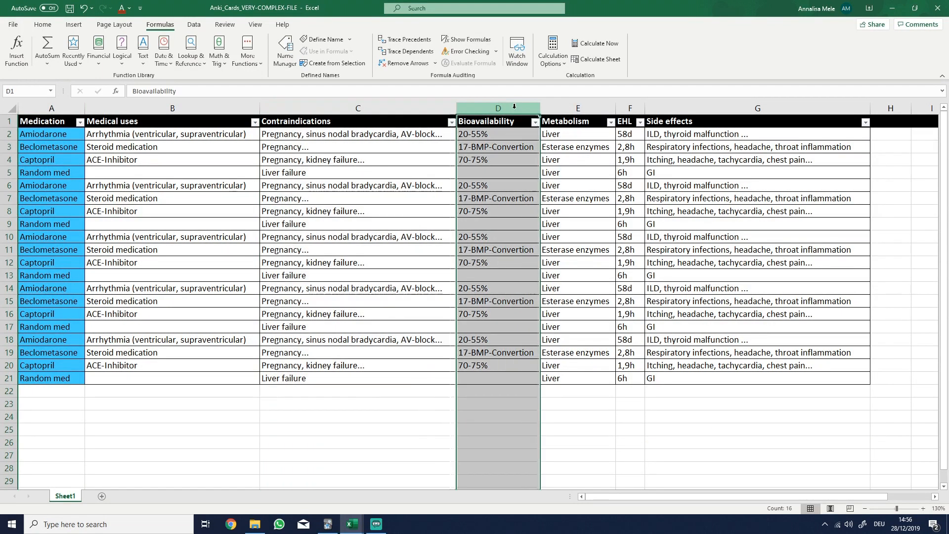
pyautogui.click(568, 107)
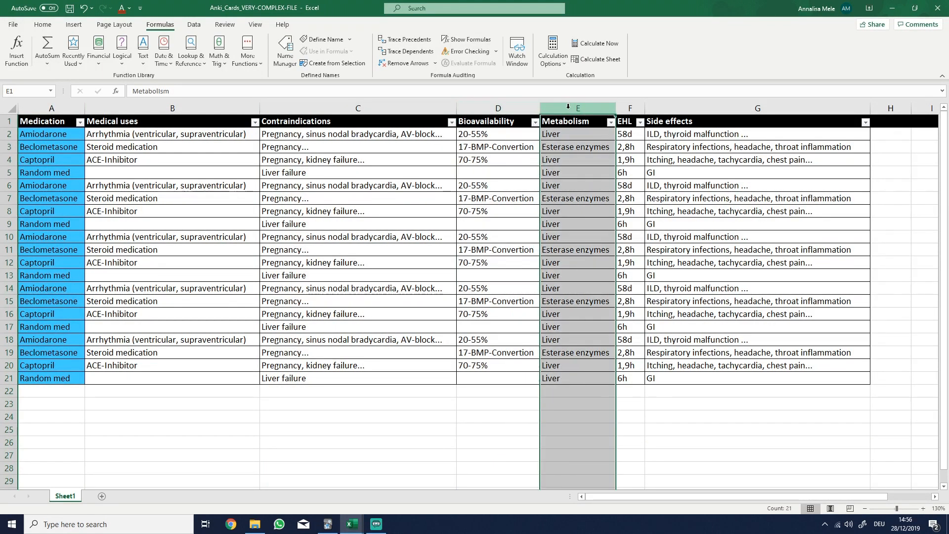
pyautogui.click(629, 107)
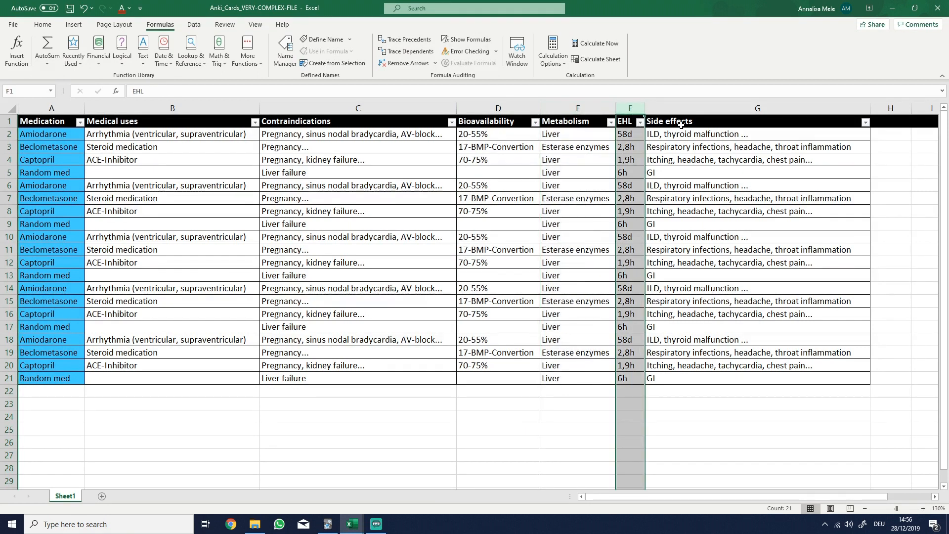
pyautogui.click(681, 107)
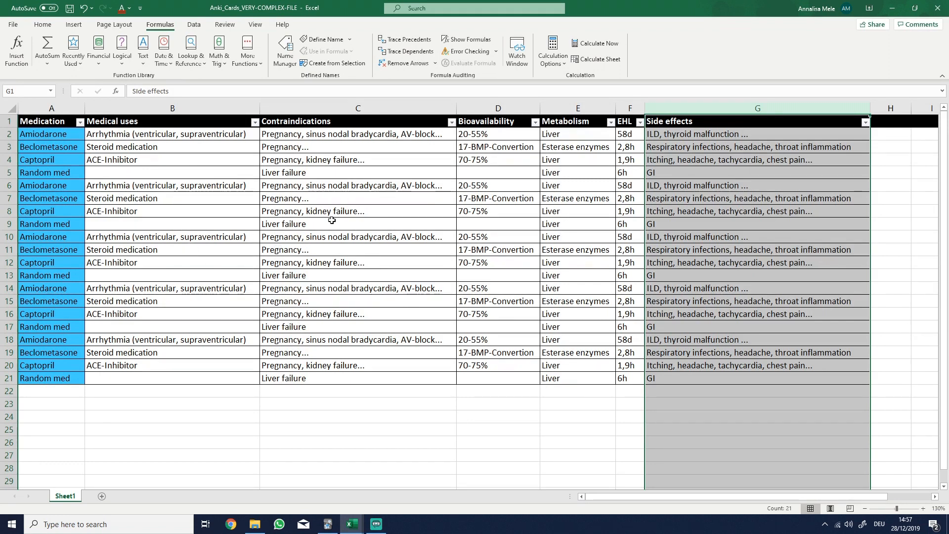
# Step: Switch the filter on the medication table's header row off and back on
pyautogui.click(140, 208)
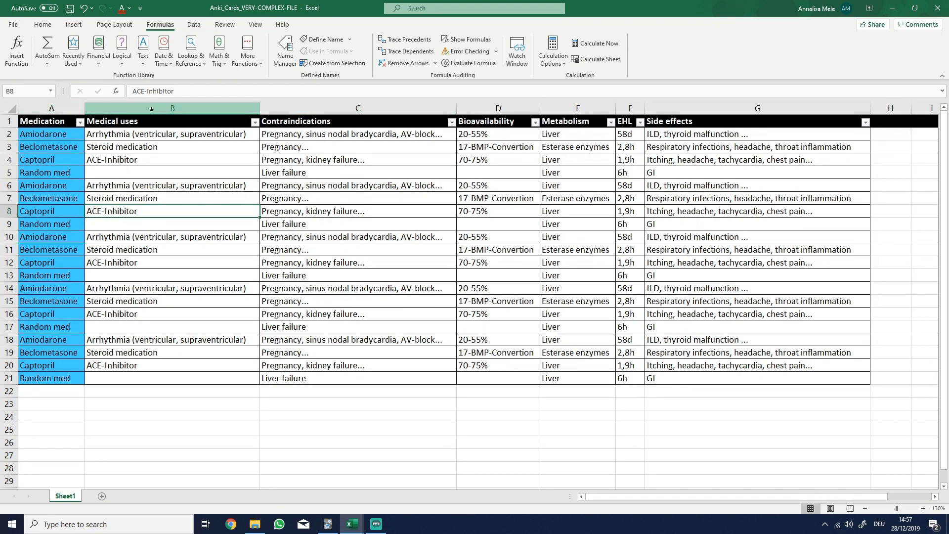
pyautogui.click(46, 27)
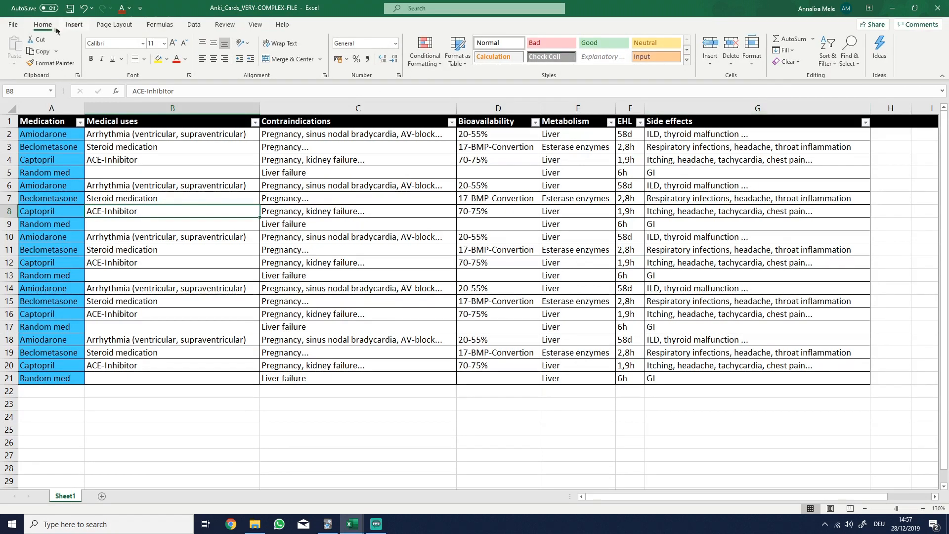
pyautogui.click(826, 63)
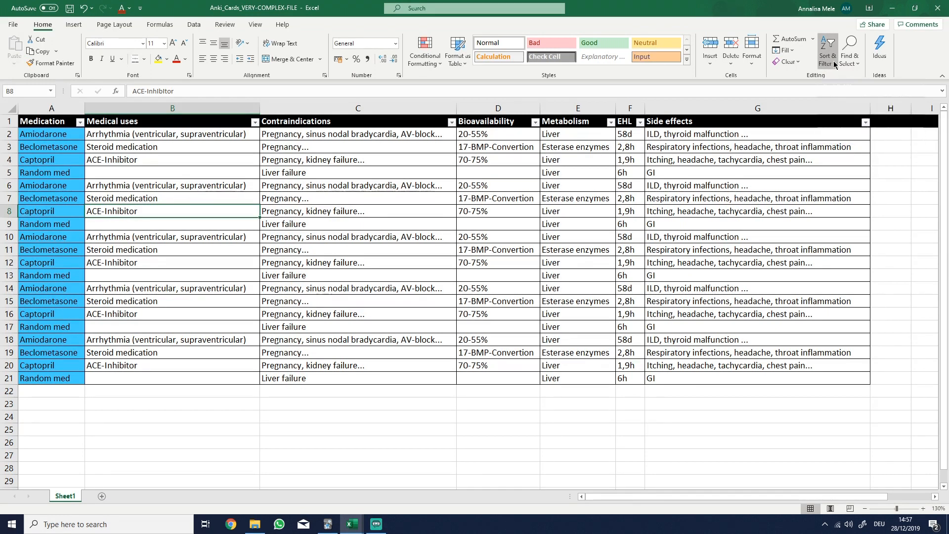
pyautogui.click(849, 117)
pyautogui.click(825, 63)
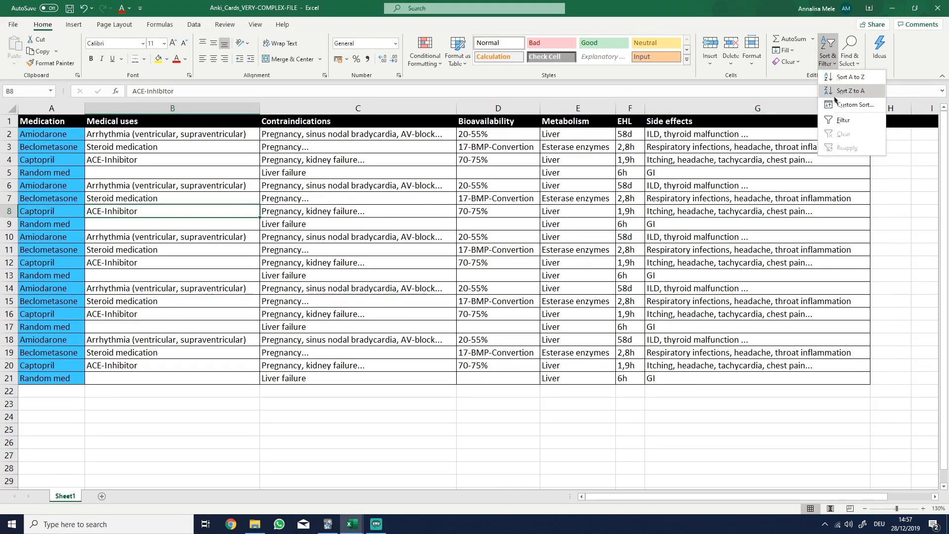
pyautogui.click(840, 119)
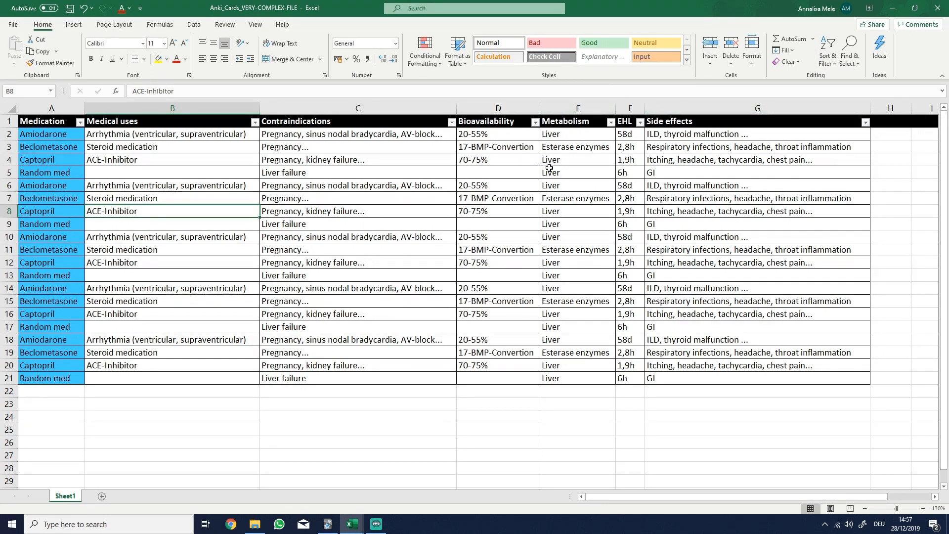
# Step: Filter the Medical uses column to show only the blank entries
pyautogui.click(255, 122)
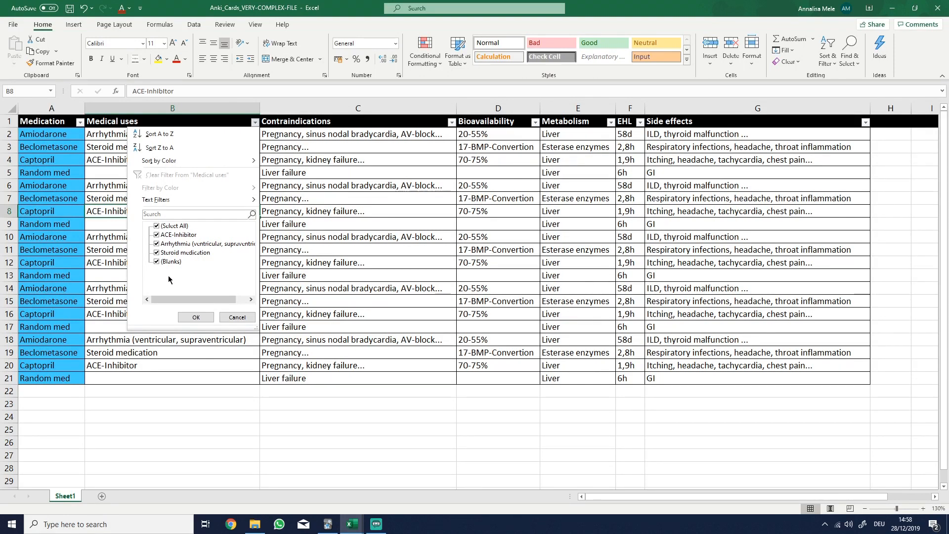
pyautogui.click(157, 227)
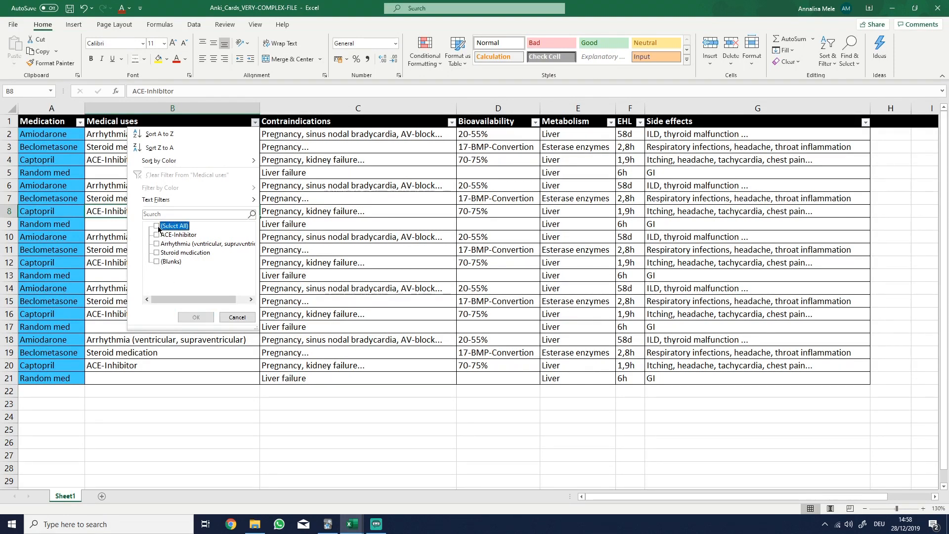
pyautogui.click(157, 262)
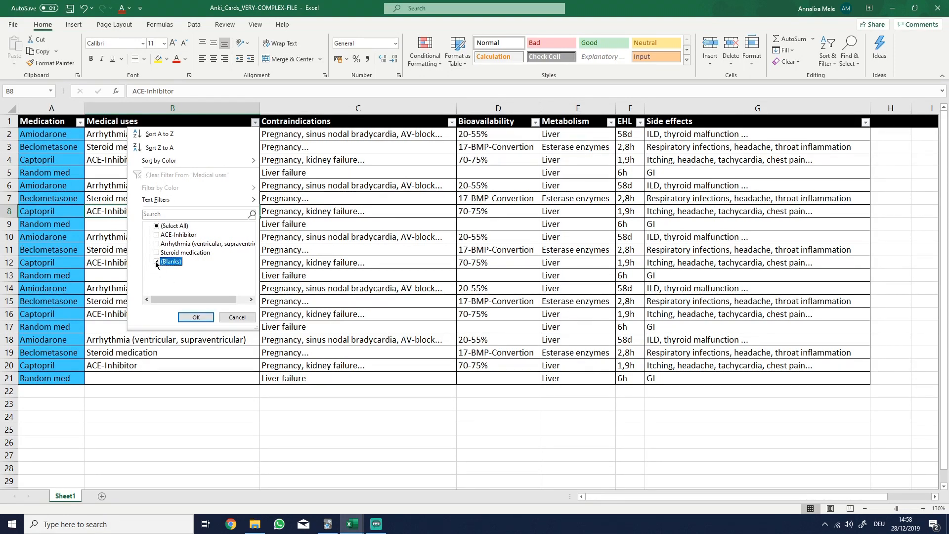
pyautogui.click(196, 318)
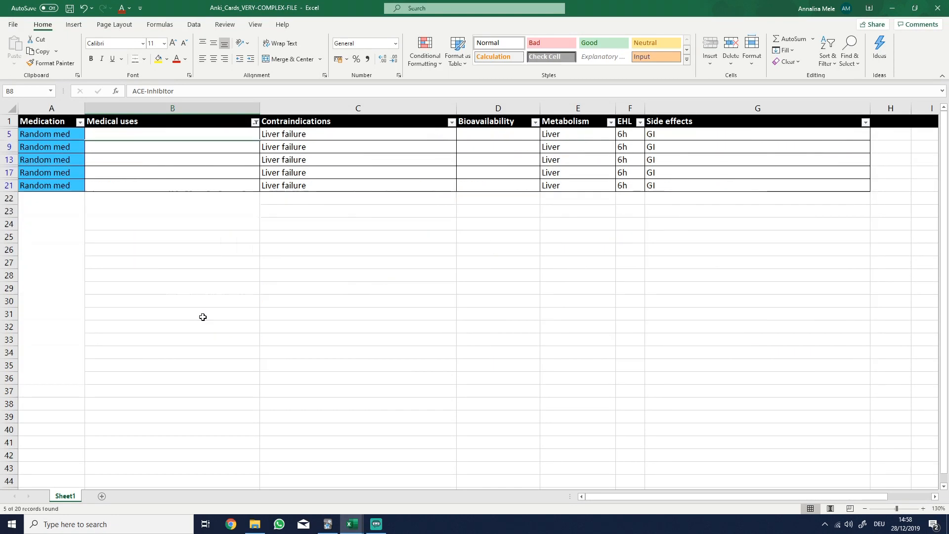
# Step: Enter N/A in the first blank Medical uses cell and fill it down through the remaining filtered rows
pyautogui.click(116, 134)
pyautogui.write('N/A')
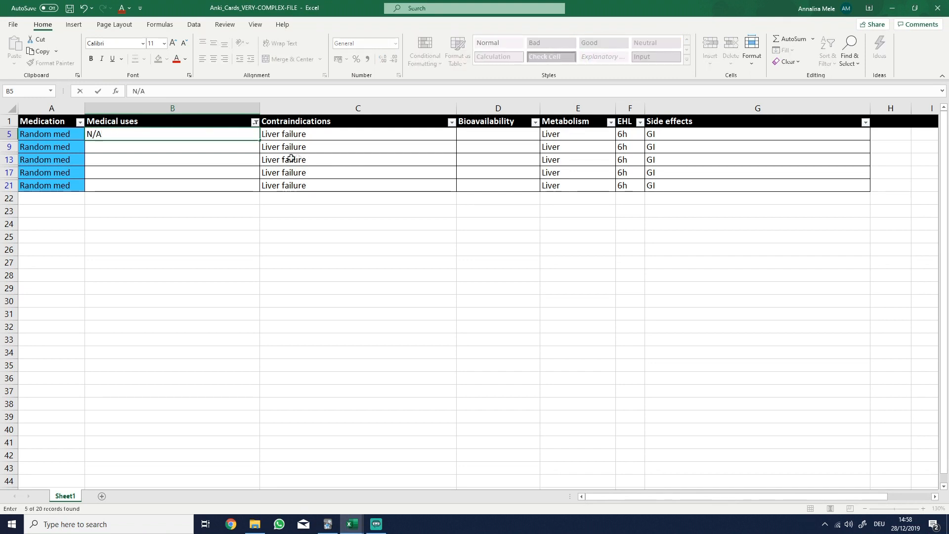
pyautogui.moveTo(260, 140); pyautogui.dragTo(256, 189)
pyautogui.click(122, 160)
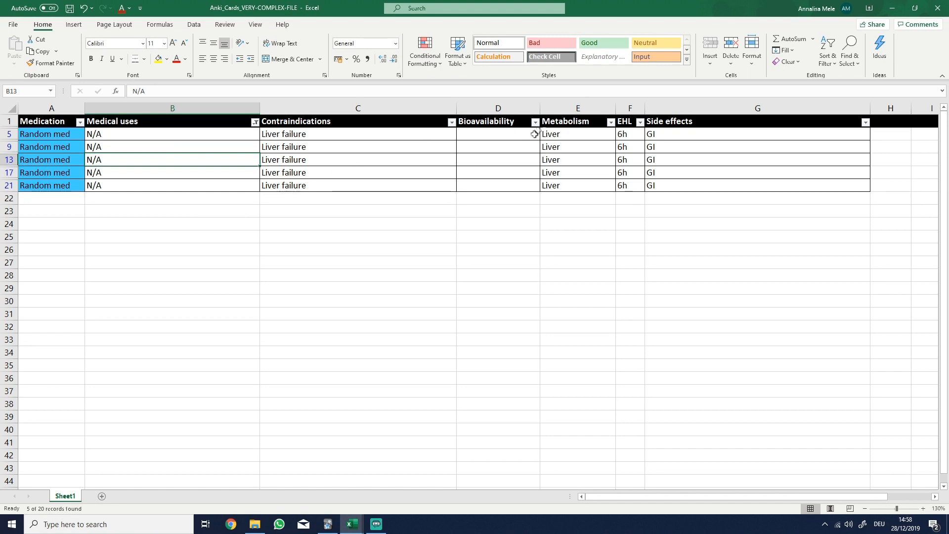
# Step: Clear the Medical uses filter and check the Medical uses and Contraindications filter lists for blank entries
pyautogui.click(829, 62)
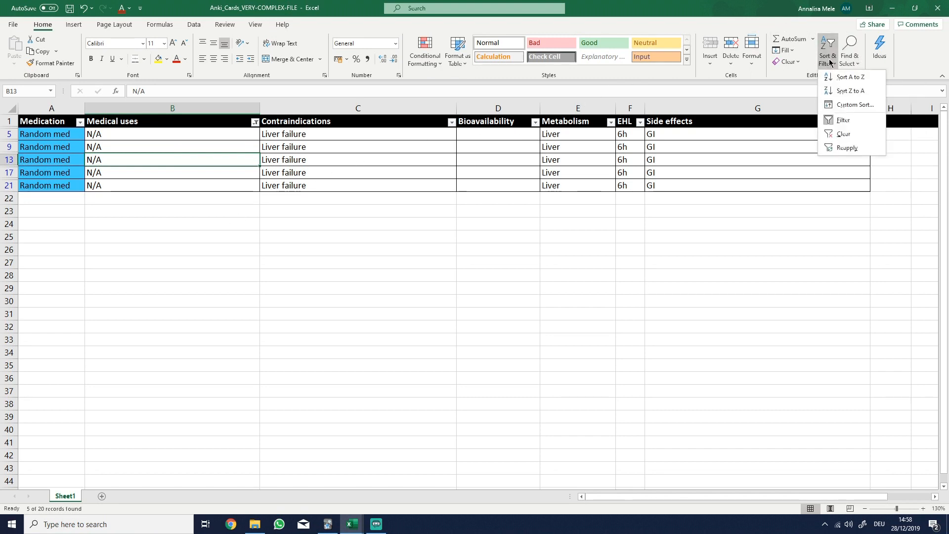
pyautogui.click(843, 134)
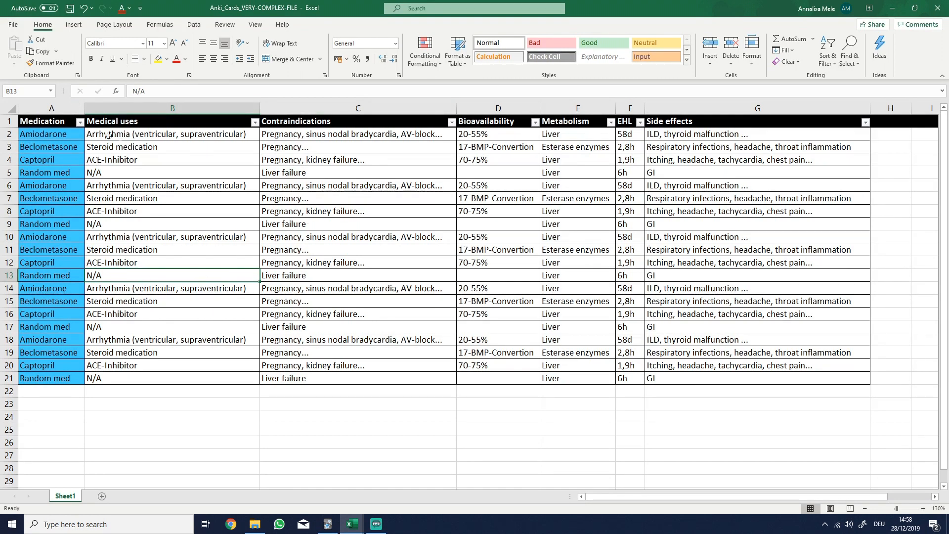
pyautogui.click(254, 122)
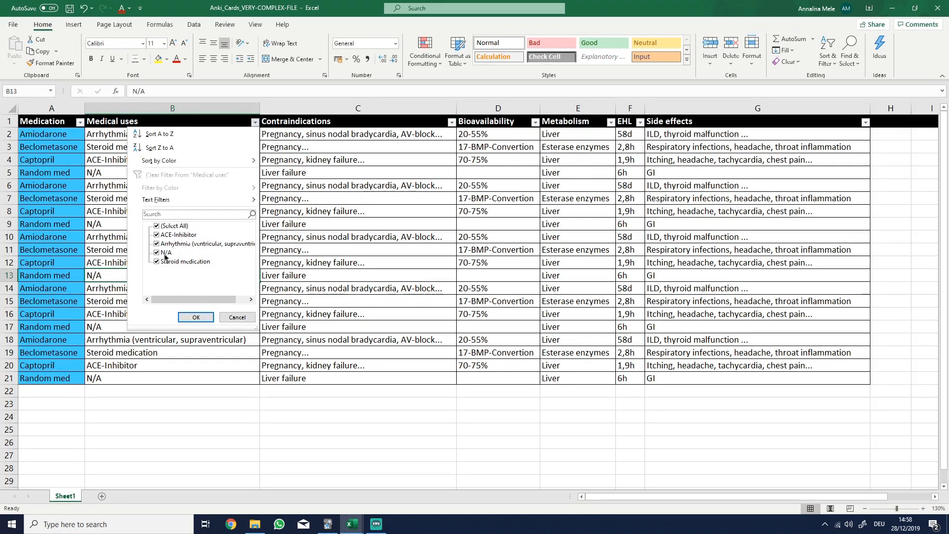
pyautogui.click(196, 317)
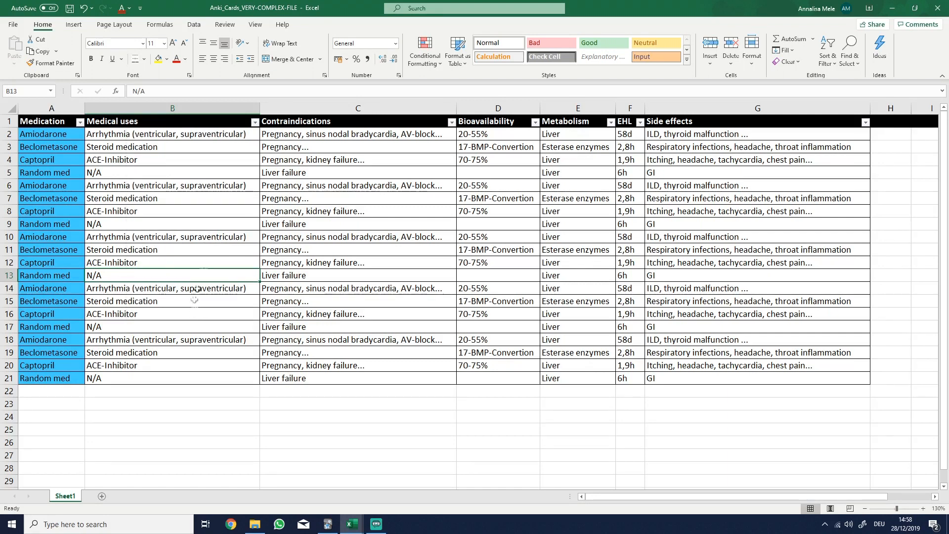
pyautogui.click(451, 123)
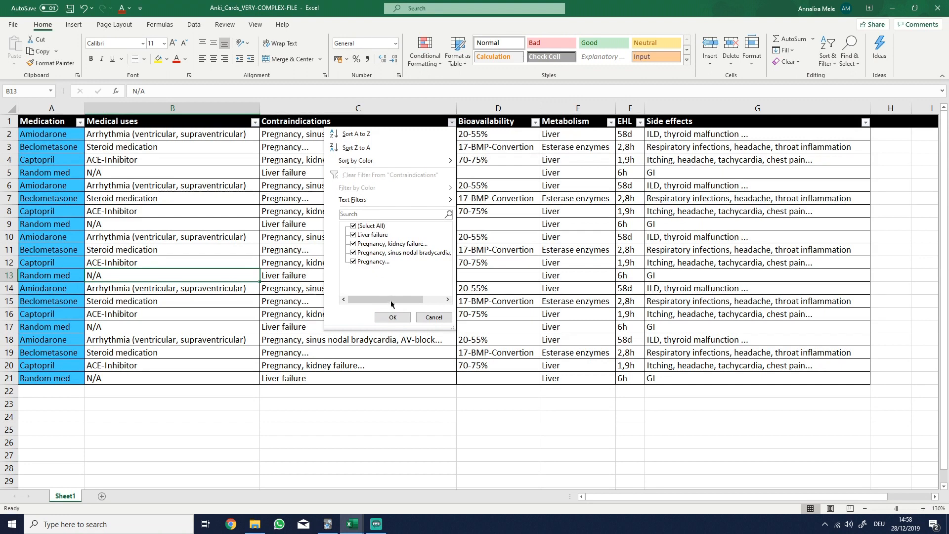
pyautogui.click(392, 316)
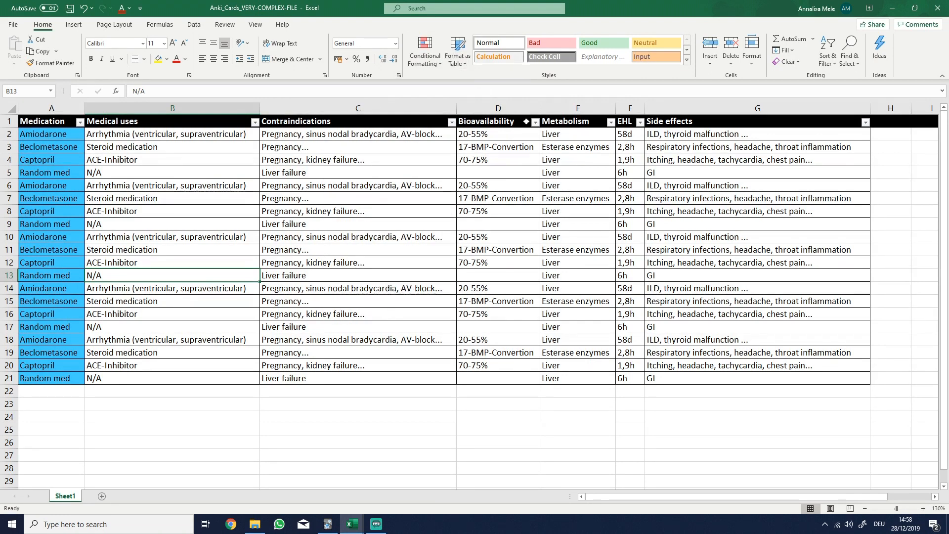
# Step: Filter the Bioavailability column to show only the blank entries
pyautogui.click(534, 122)
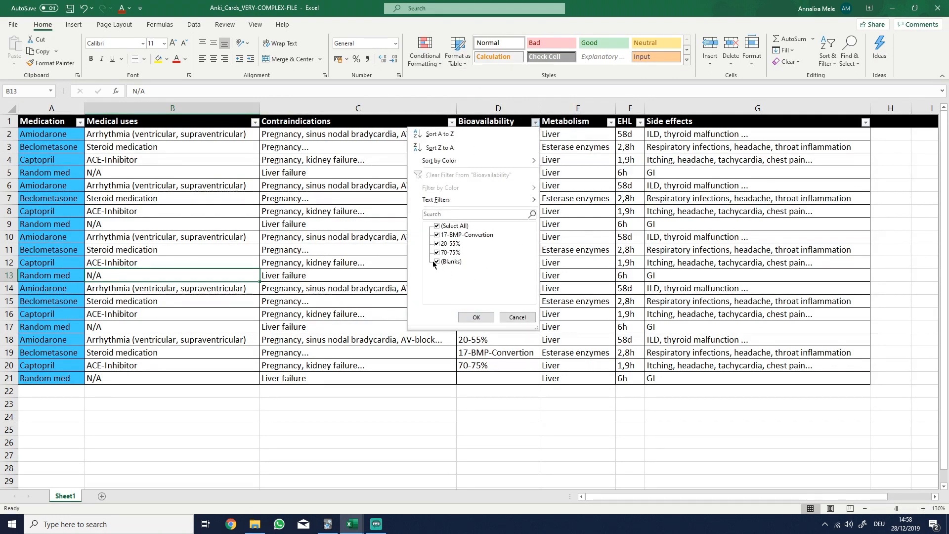
pyautogui.click(437, 226)
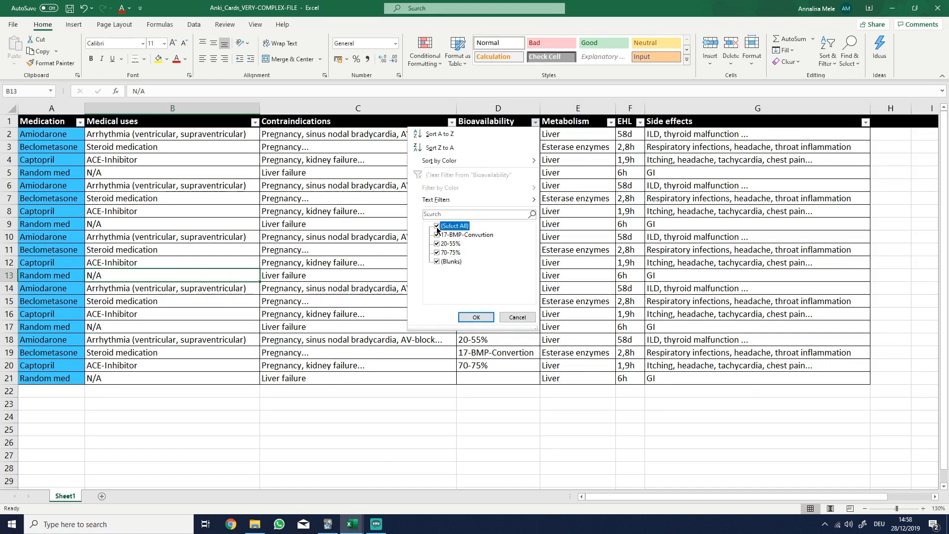
pyautogui.click(436, 262)
pyautogui.click(476, 317)
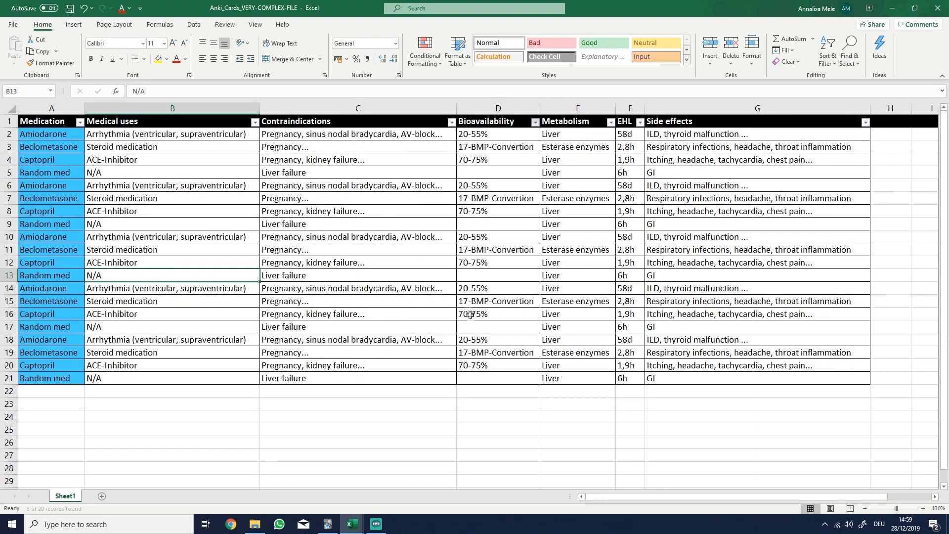
# Step: Enter N/A in the first blank Bioavailability cell and fill it down through the remaining filtered rows
pyautogui.click(482, 136)
pyautogui.write('N')
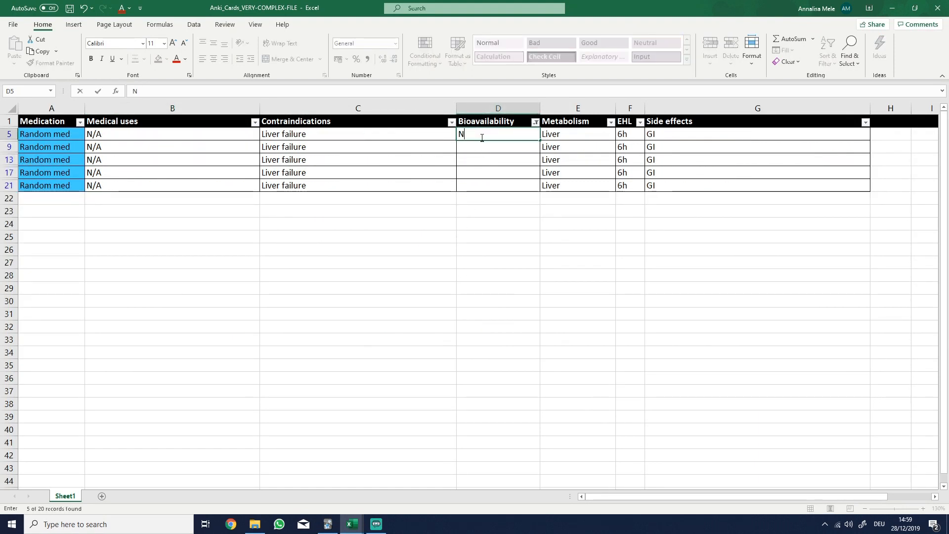
pyautogui.write('/A')
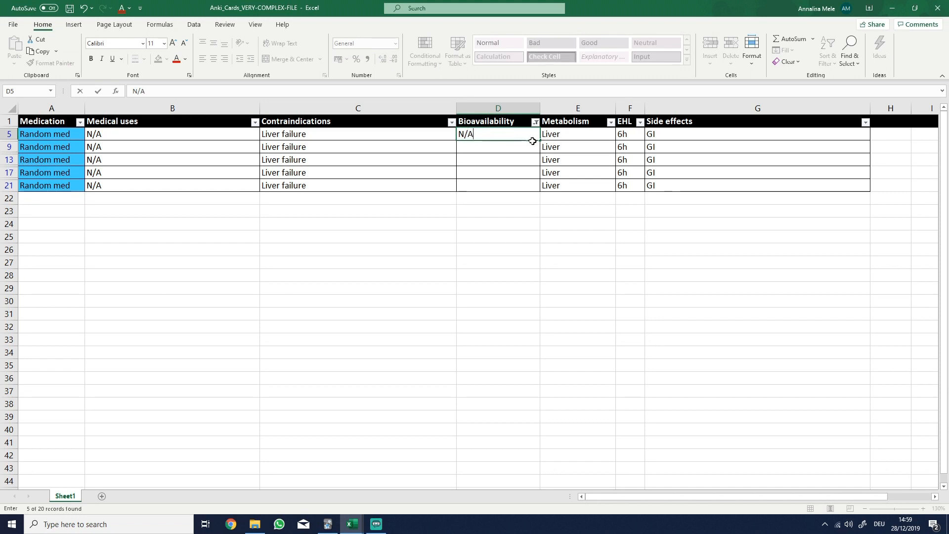
pyautogui.moveTo(540, 140); pyautogui.dragTo(543, 193)
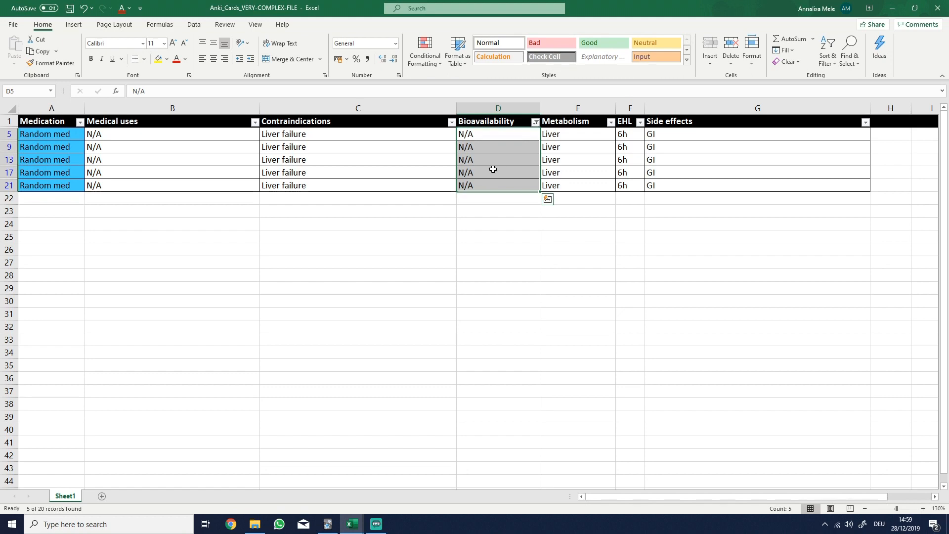
pyautogui.click(491, 170)
# Step: Clear the Bioavailability filter to show all rows and check that column's filter list for remaining blanks
pyautogui.click(827, 56)
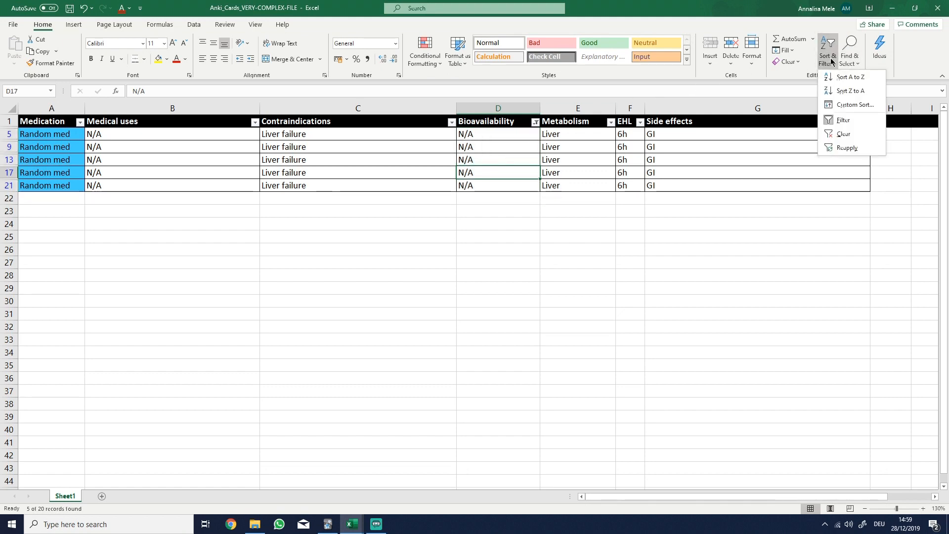
pyautogui.click(843, 134)
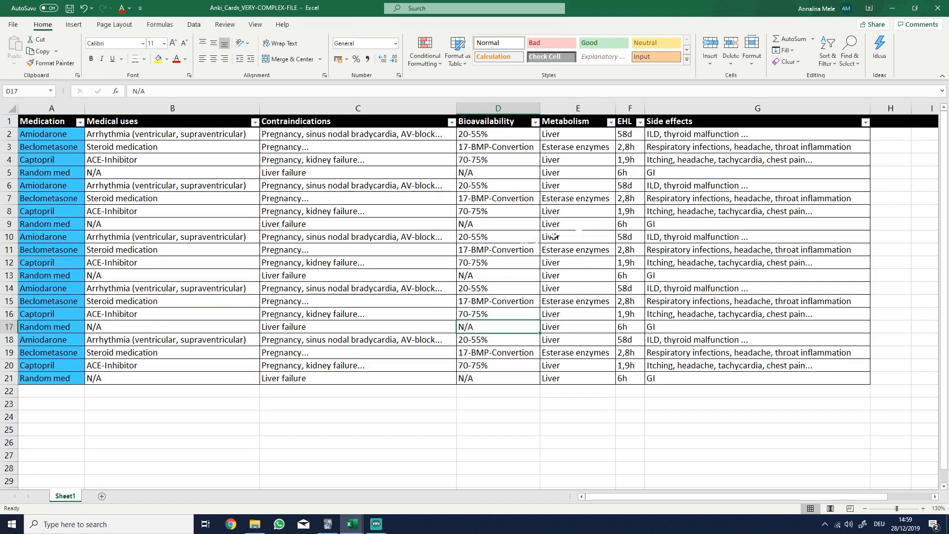
pyautogui.click(534, 122)
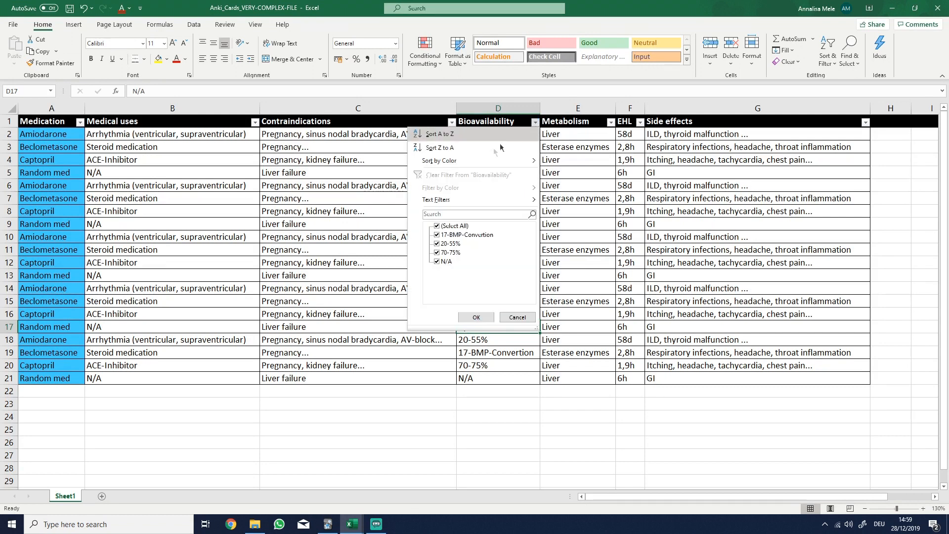
pyautogui.click(475, 317)
# Step: Check the filter lists of the Metabolism, EHL and Side effects columns for blank entries
pyautogui.click(610, 122)
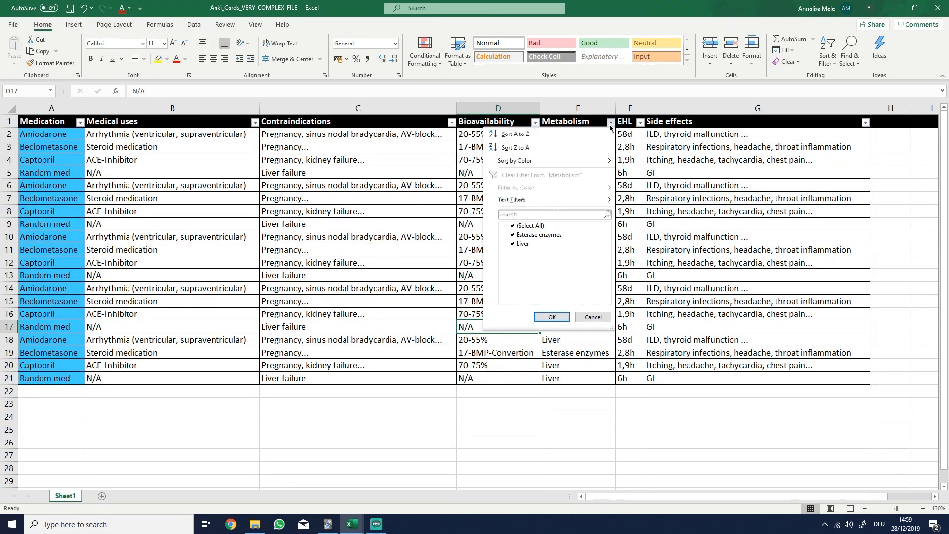
pyautogui.click(562, 319)
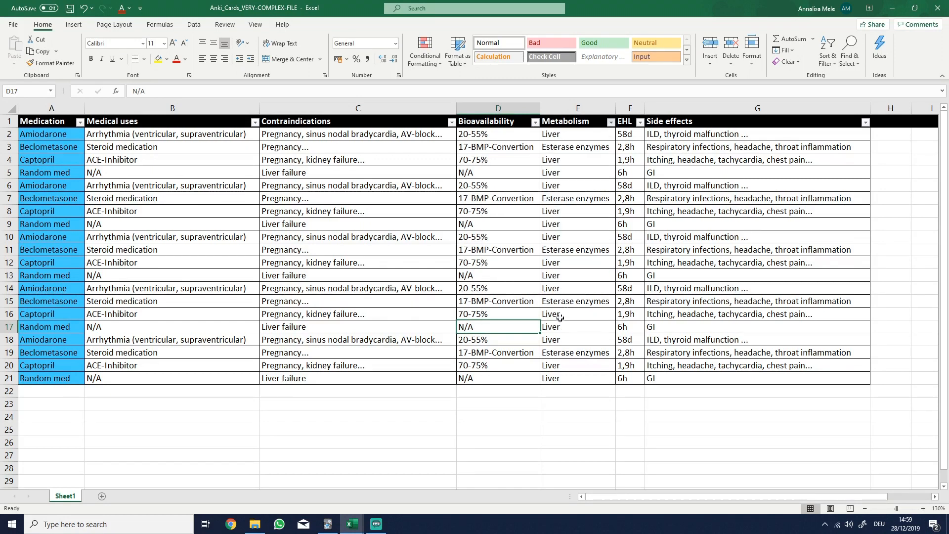
pyautogui.click(640, 123)
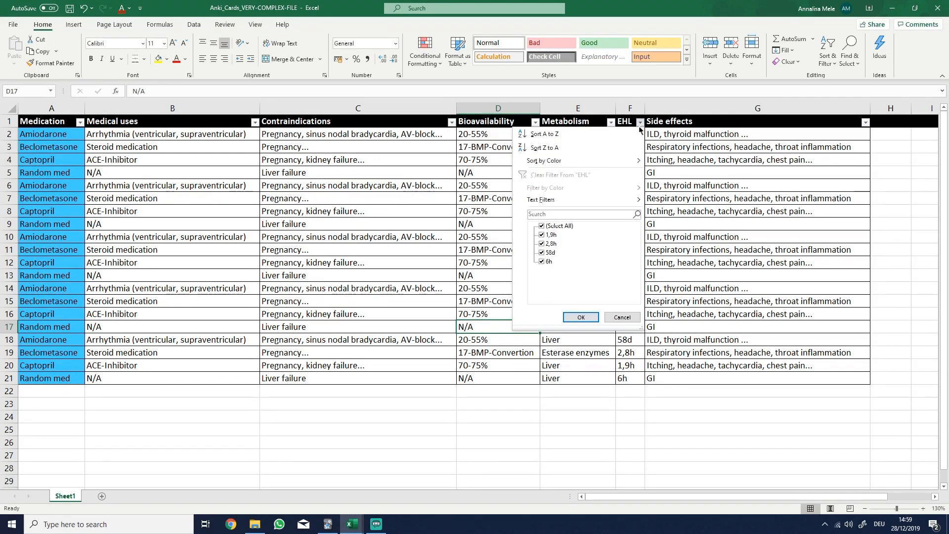
pyautogui.click(581, 317)
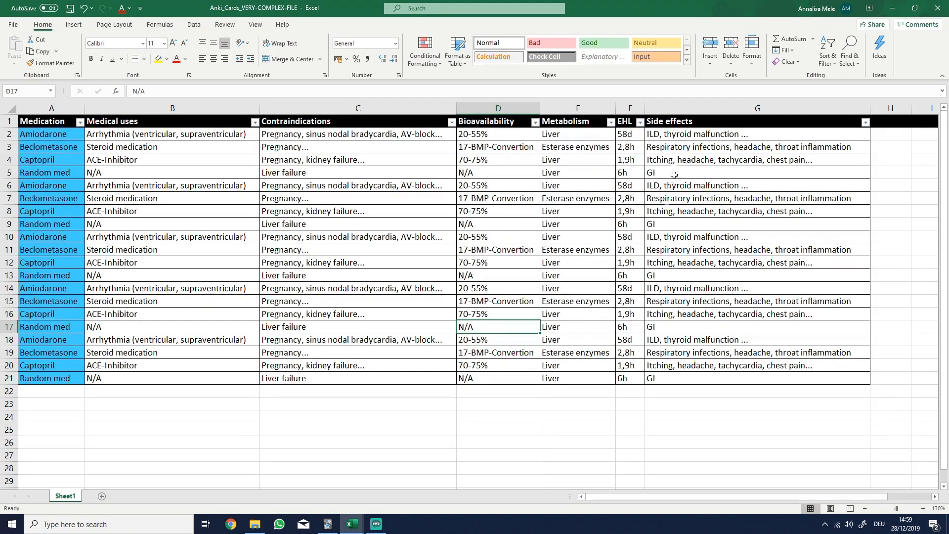
pyautogui.click(864, 123)
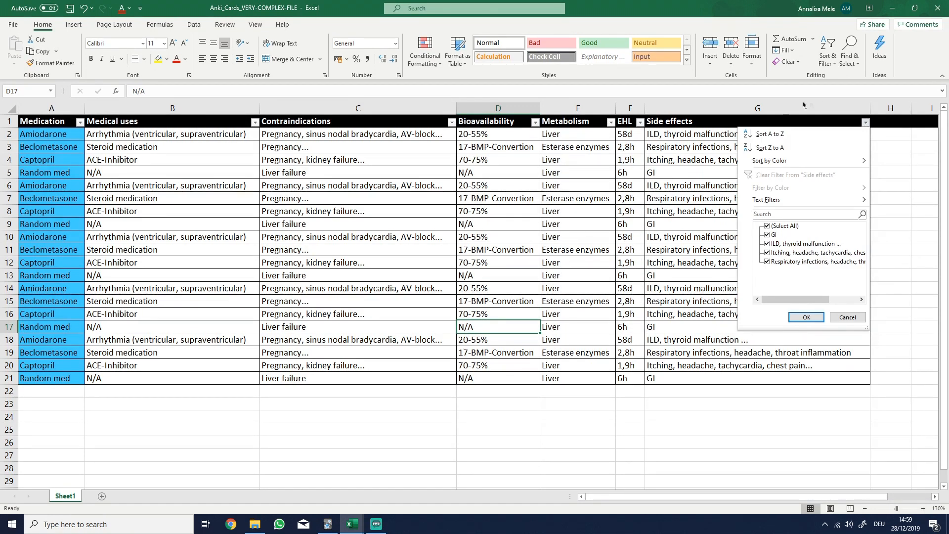
pyautogui.click(806, 318)
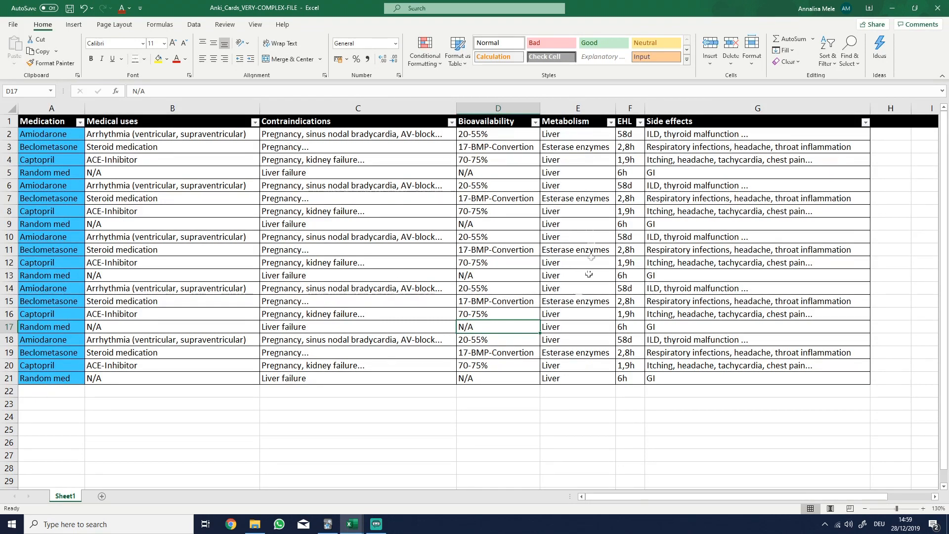
# Step: Save the workbook to the Desktop as Unicode Text (*.txt) under the name Anki_Cards_VERY-COMPLEX-FILE_Text
pyautogui.click(13, 25)
pyautogui.click(48, 154)
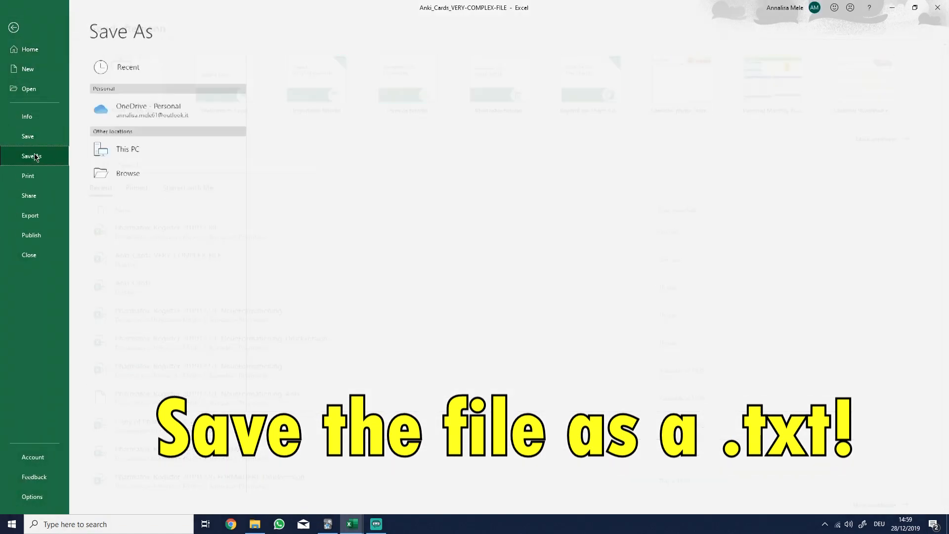
pyautogui.click(337, 87)
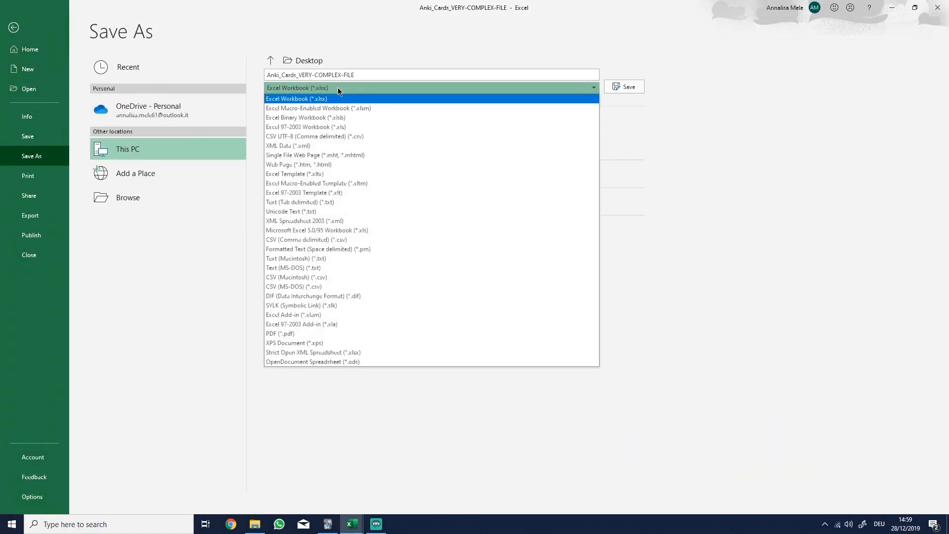
pyautogui.click(330, 212)
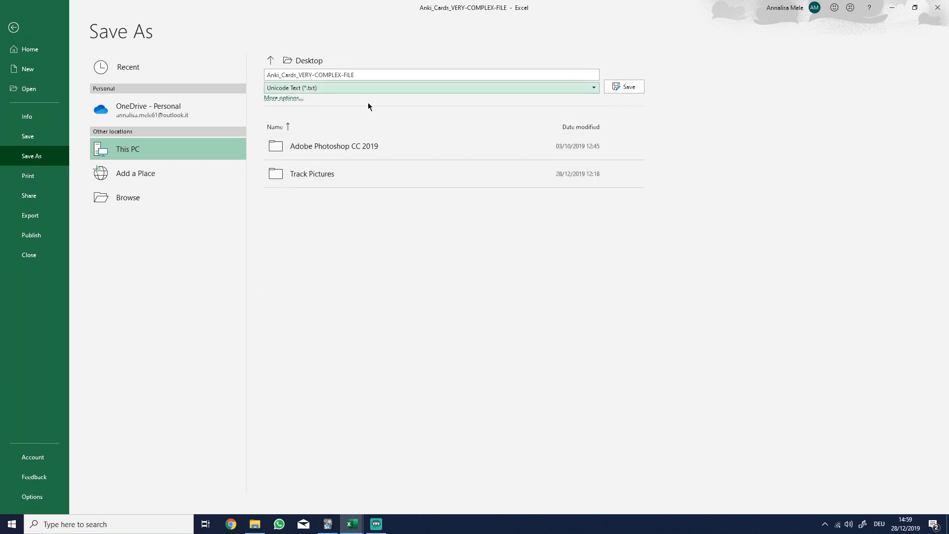
pyautogui.click(364, 74)
pyautogui.click(365, 75)
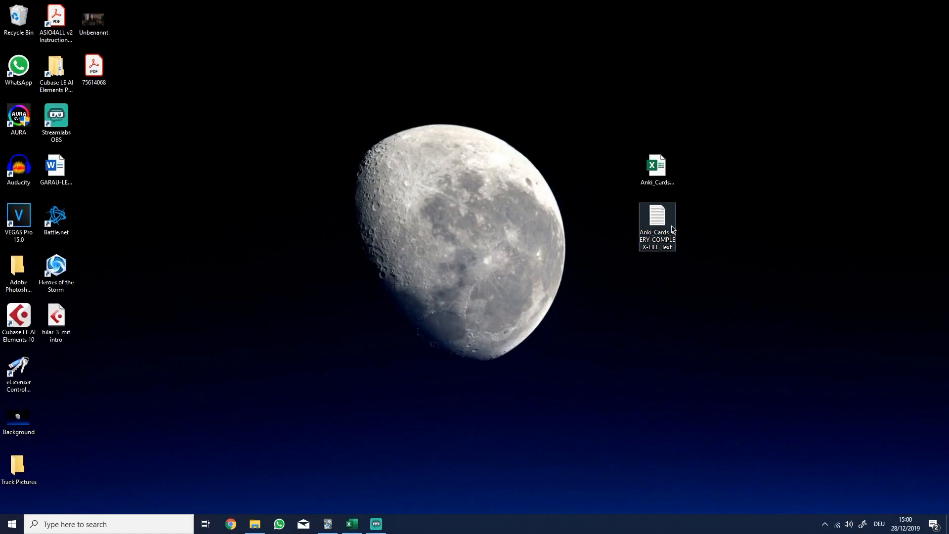
# Step: Open the exported Anki_Cards_VERY-COMPLEX-FILE_Text file from the desktop in Notepad and view its contents in a maximized window before restoring the size
pyautogui.click(649, 171)
pyautogui.click(660, 223)
pyautogui.click(658, 192)
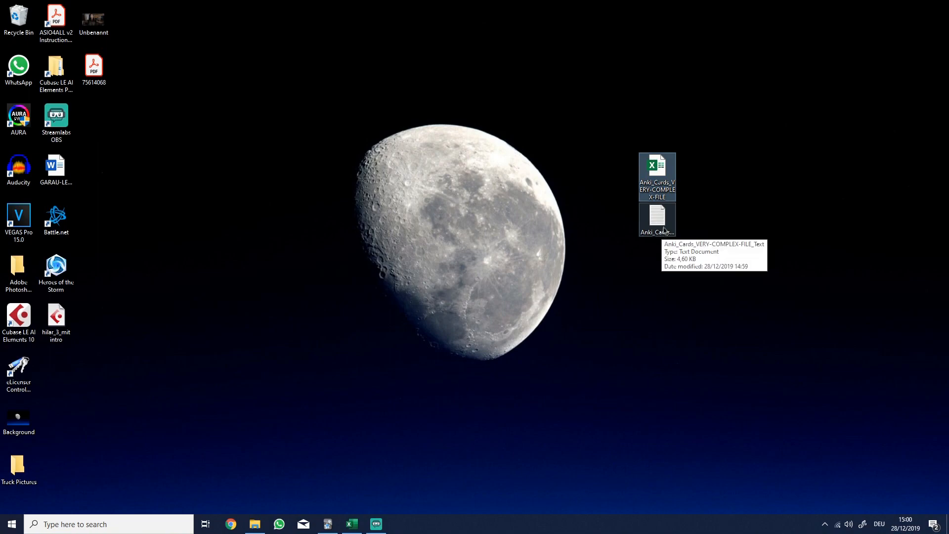
pyautogui.doubleClick(661, 222)
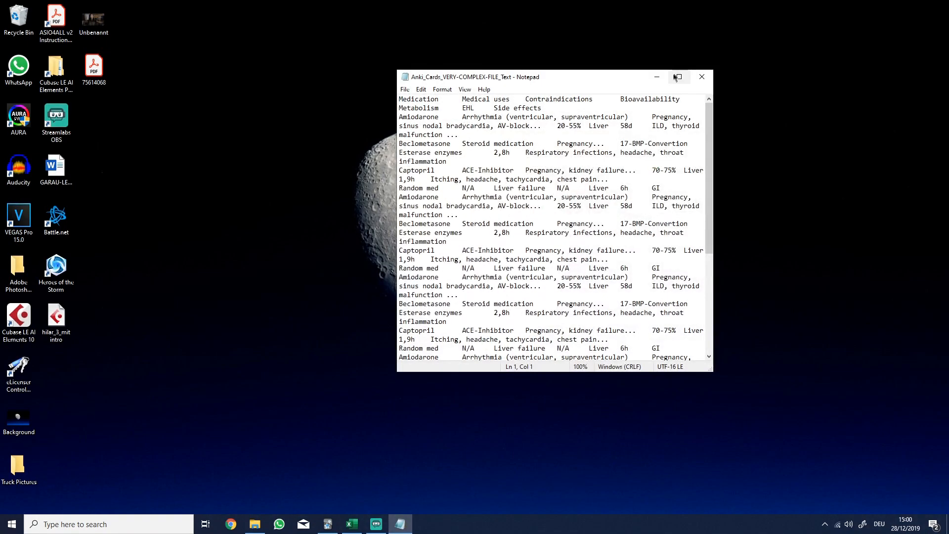
pyautogui.click(677, 78)
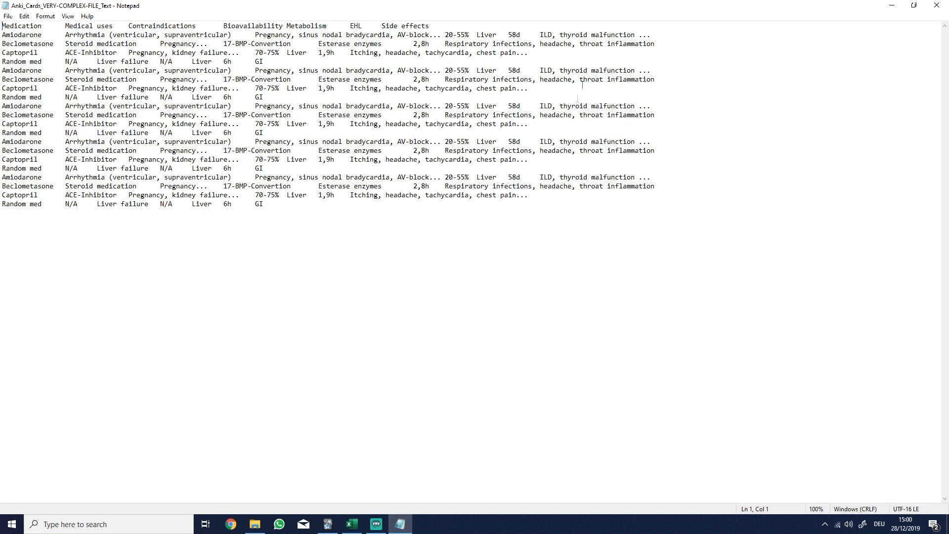
pyautogui.click(913, 5)
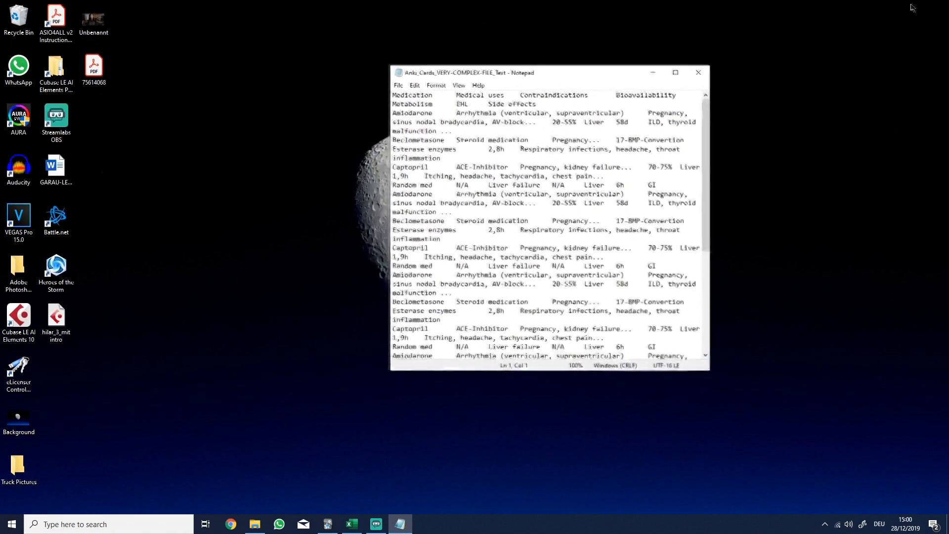
# Step: Save a copy of the text file on the Desktop with UTF-8 encoding, named Anki_Cards_VERY-COMPLEX-FILE_Text_UTF-8
pyautogui.click(405, 90)
pyautogui.click(423, 145)
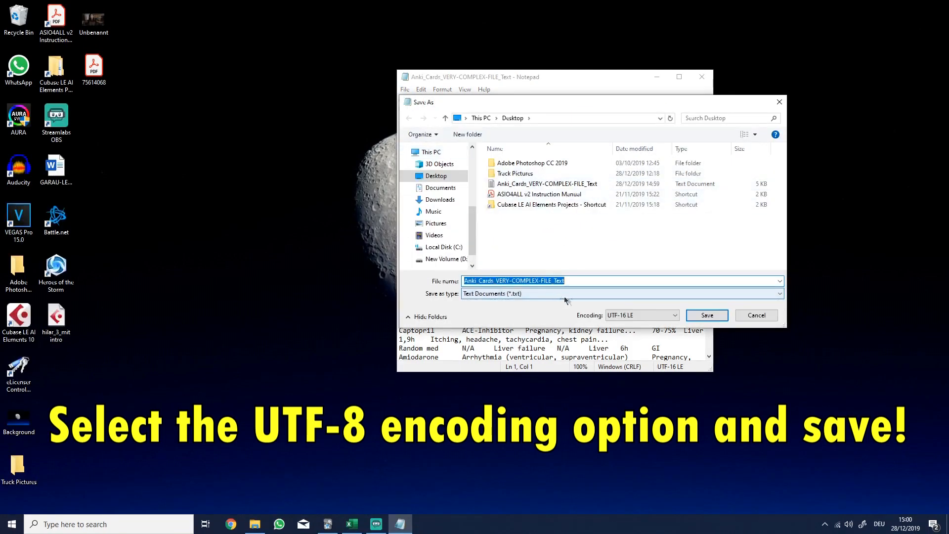
pyautogui.click(640, 315)
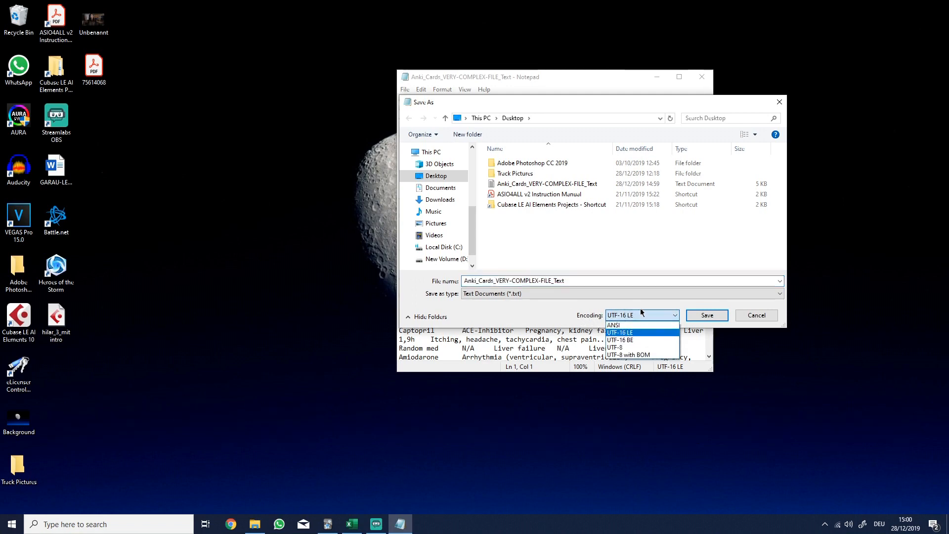
pyautogui.click(633, 348)
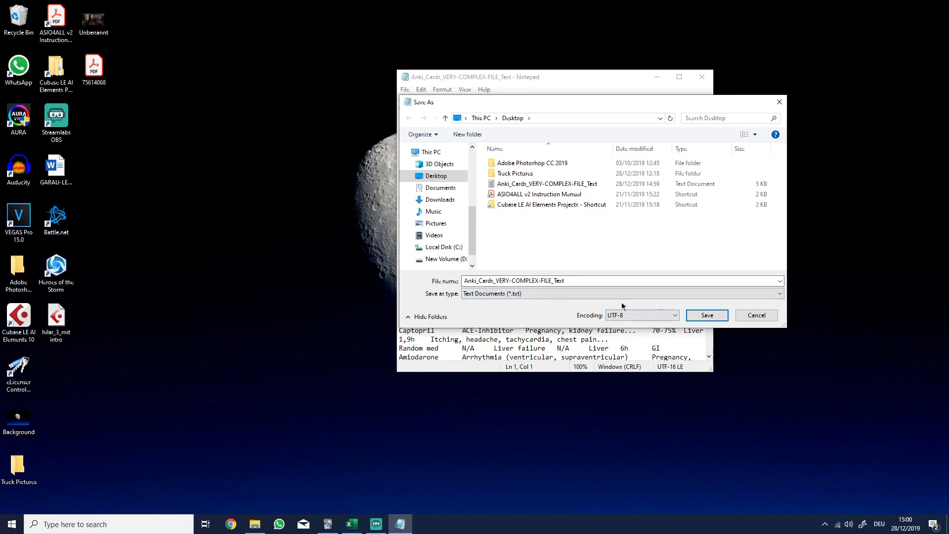
pyautogui.click(704, 319)
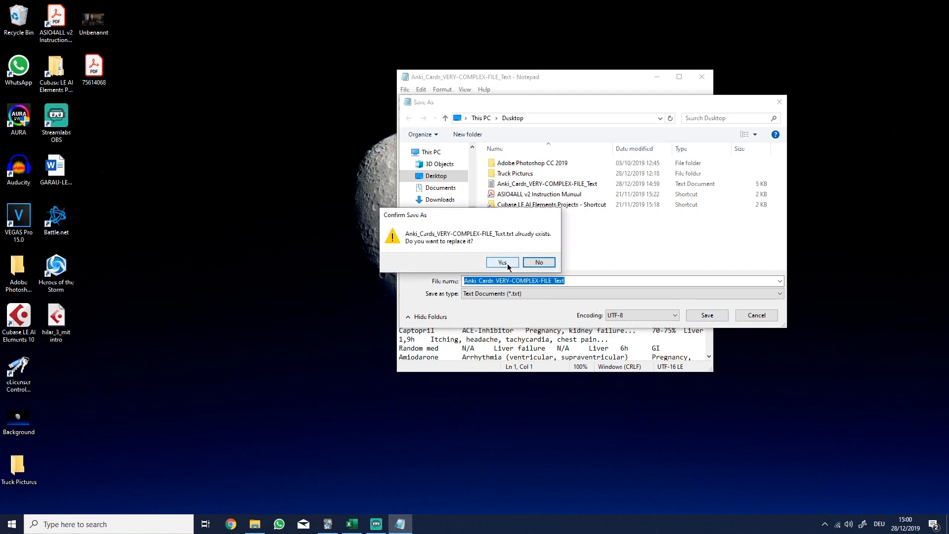
pyautogui.click(539, 263)
pyautogui.click(574, 280)
pyautogui.write('_U')
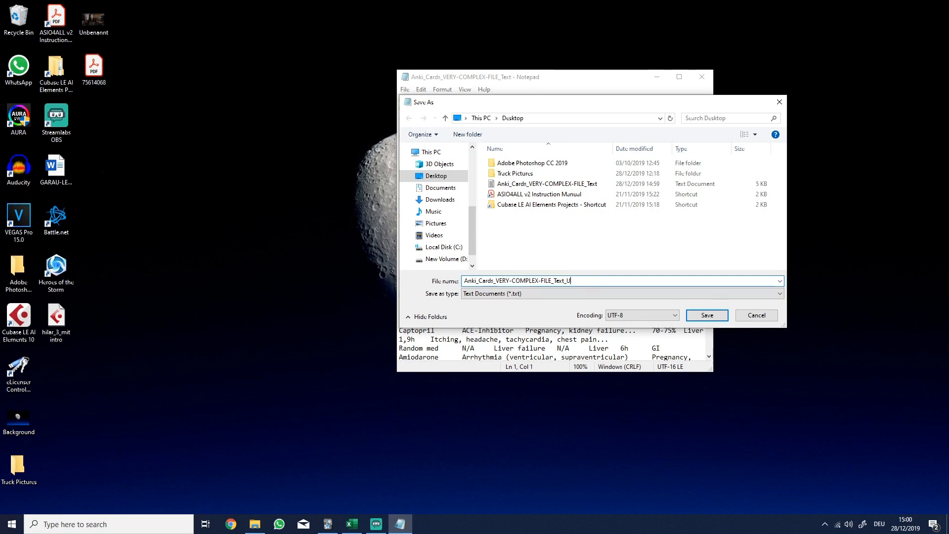
pyautogui.write('TF-8')
pyautogui.press('Return')
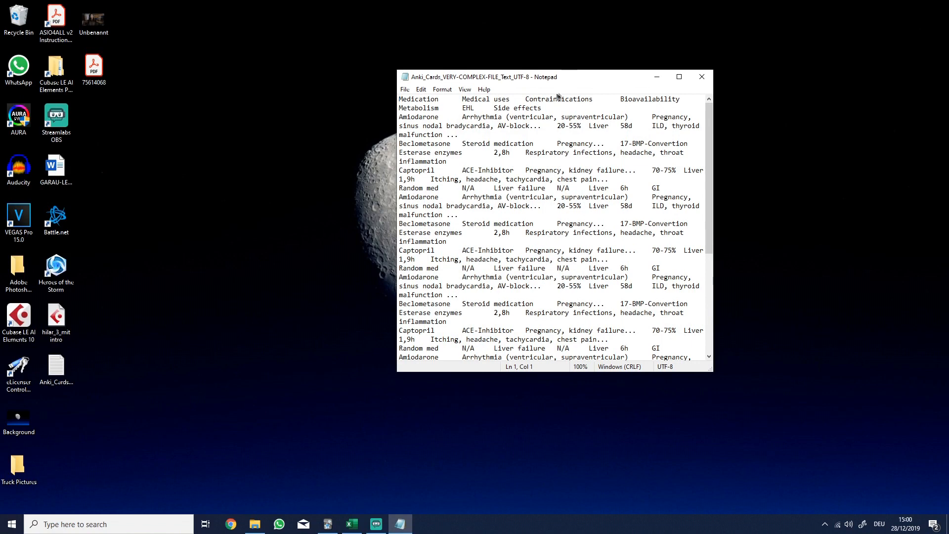
# Step: Minimize the Notepad window and move the new Anki_Cards UTF-8 text file beside the other Anki_Cards files on the desktop
pyautogui.click(656, 77)
pyautogui.moveTo(53, 391); pyautogui.dragTo(666, 277)
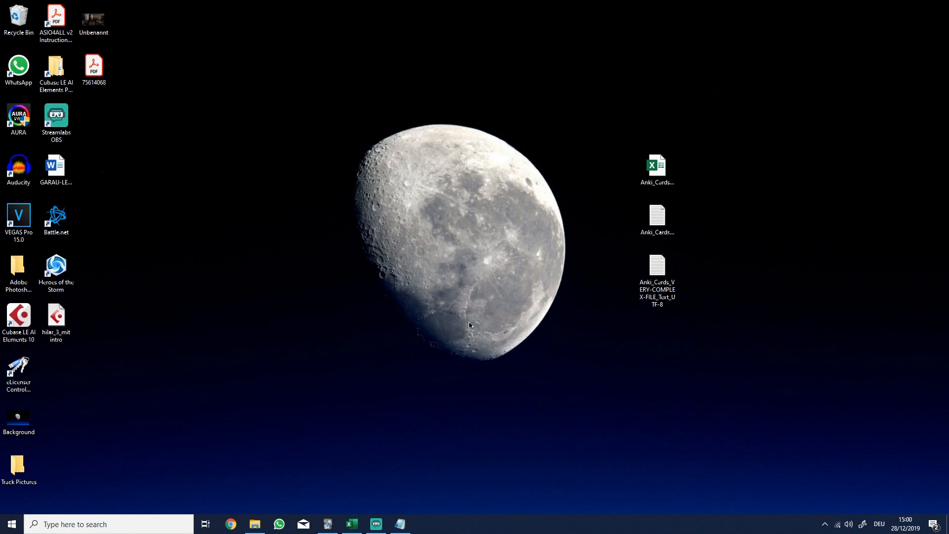
# Step: Switch to Anki and create a new deck named Pharmacology
pyautogui.click(334, 526)
pyautogui.click(487, 503)
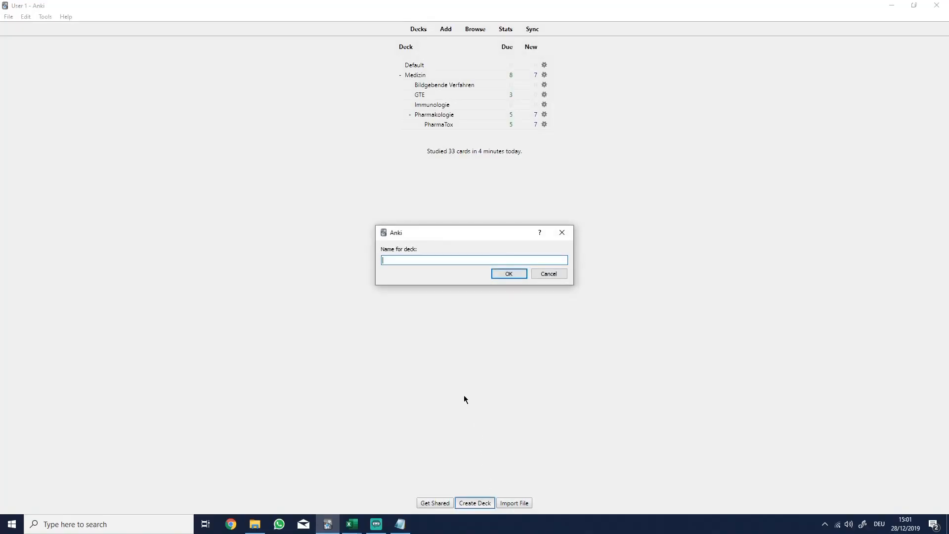
pyautogui.write('Pharmucology')
pyautogui.click(520, 273)
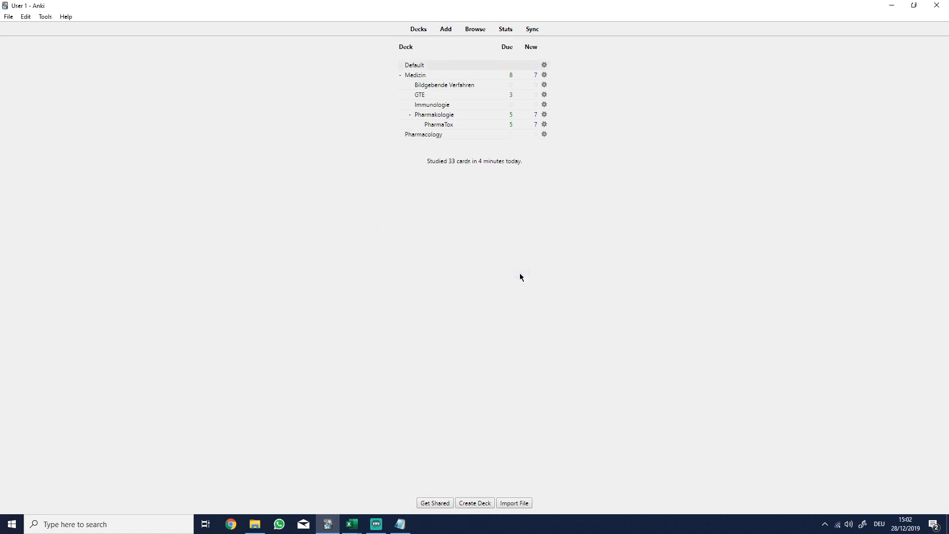
# Step: Open the Pharmacology deck and bring up the note type manager
pyautogui.click(433, 136)
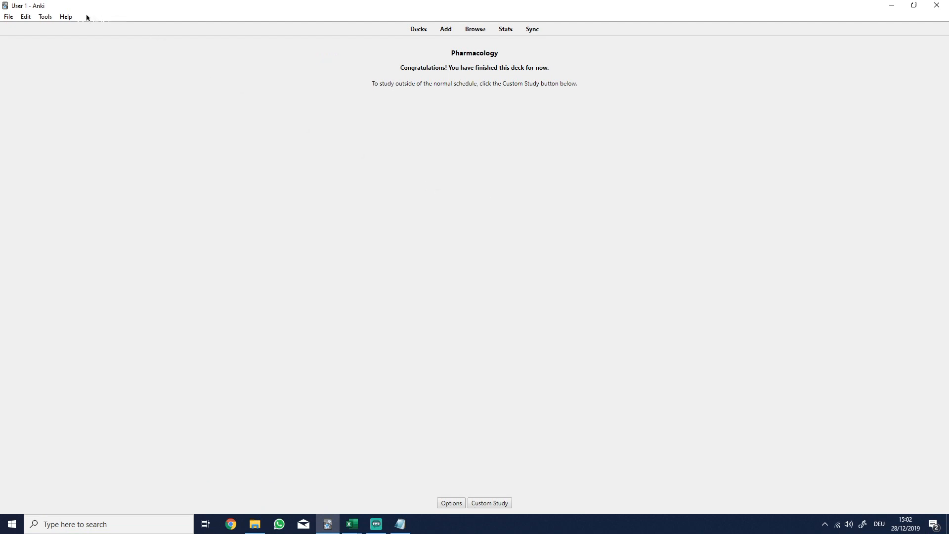
pyautogui.click(42, 19)
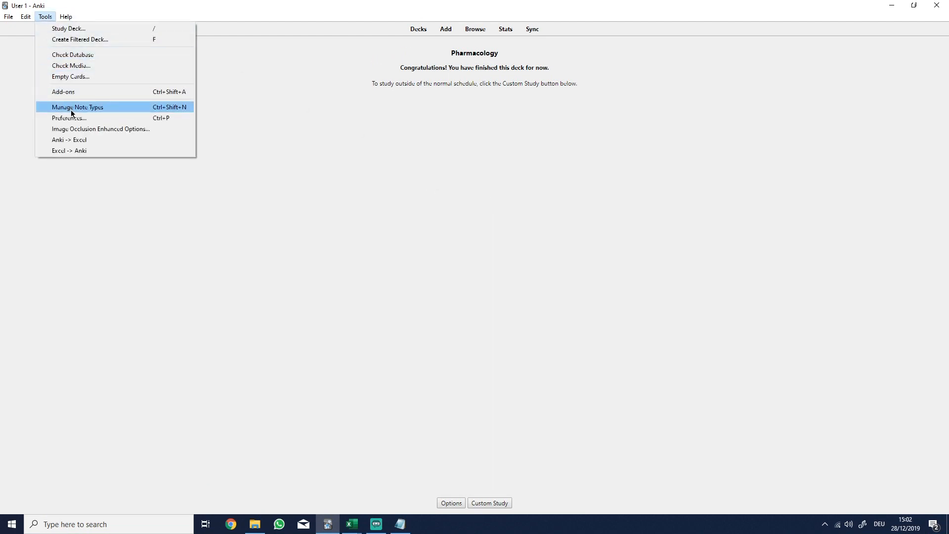
pyautogui.click(114, 107)
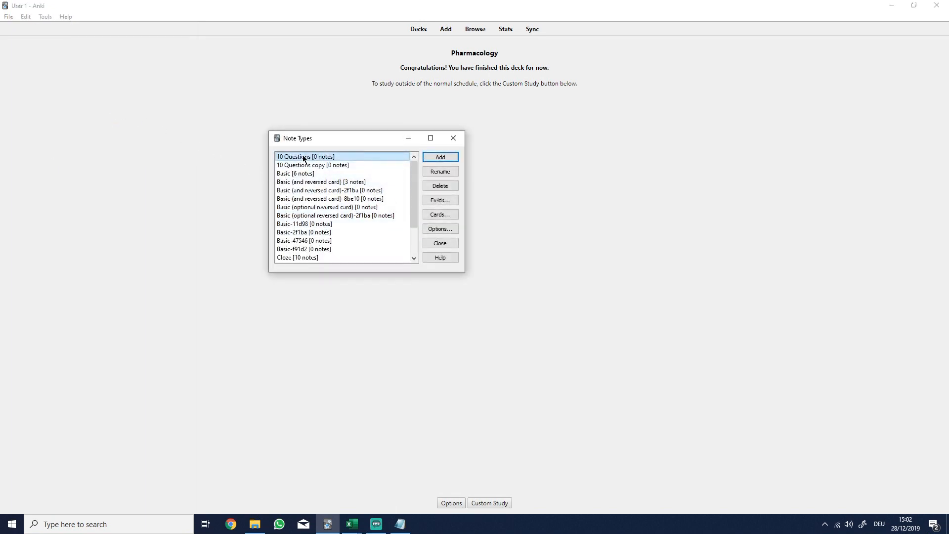
# Step: Switch to the Excel workbook to examine the column headings and the Amiodarone row, and return to Anki's note types
pyautogui.moveTo(352, 524)
pyautogui.click(378, 494)
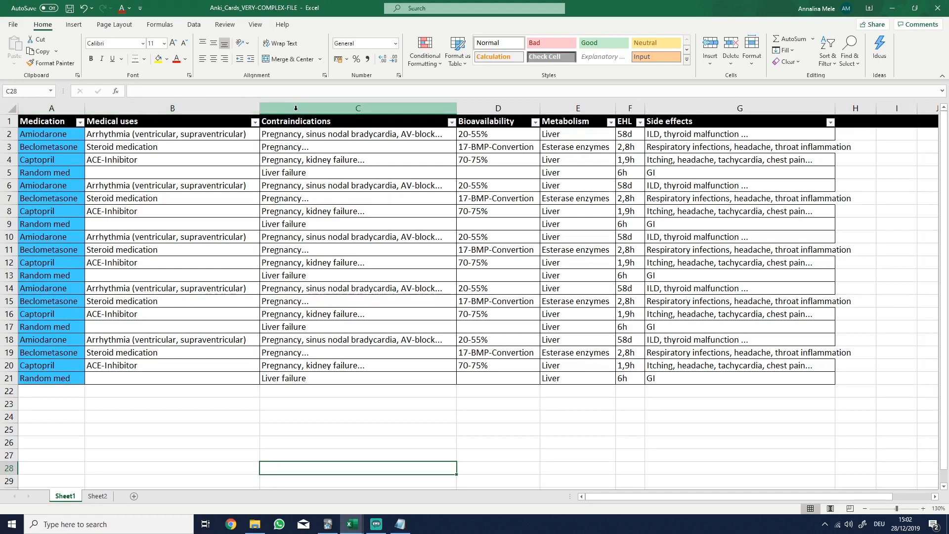
pyautogui.click(8, 133)
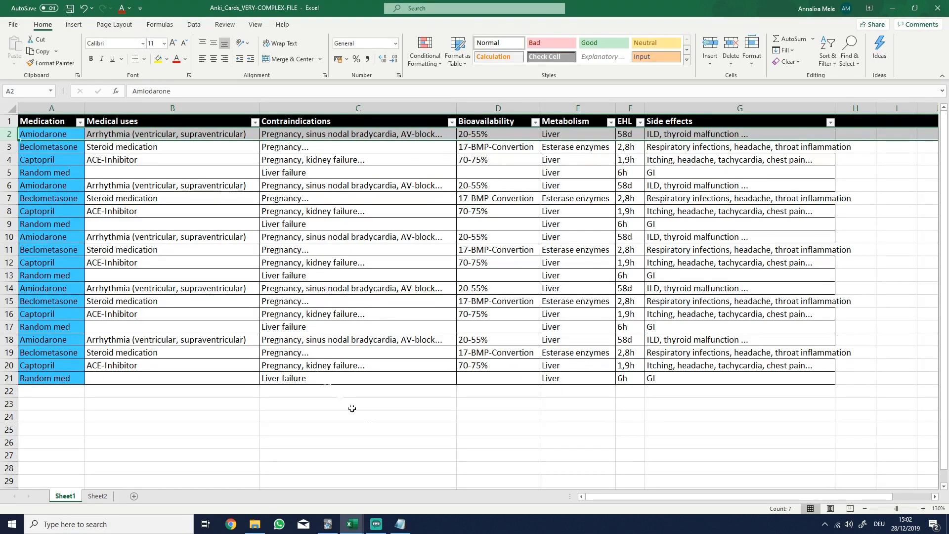
pyautogui.click(336, 527)
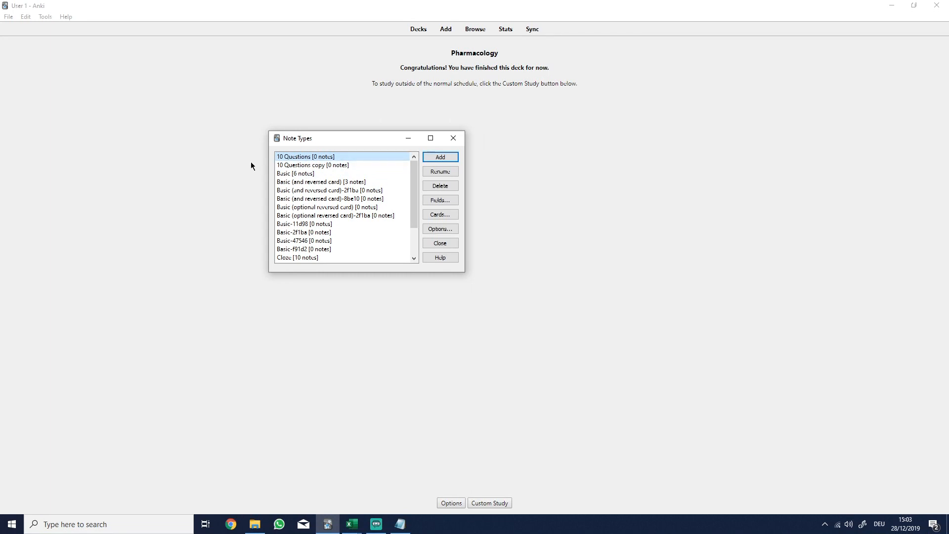
# Step: Add a note type by cloning 10 Questions and name it Pharmacology
pyautogui.click(440, 157)
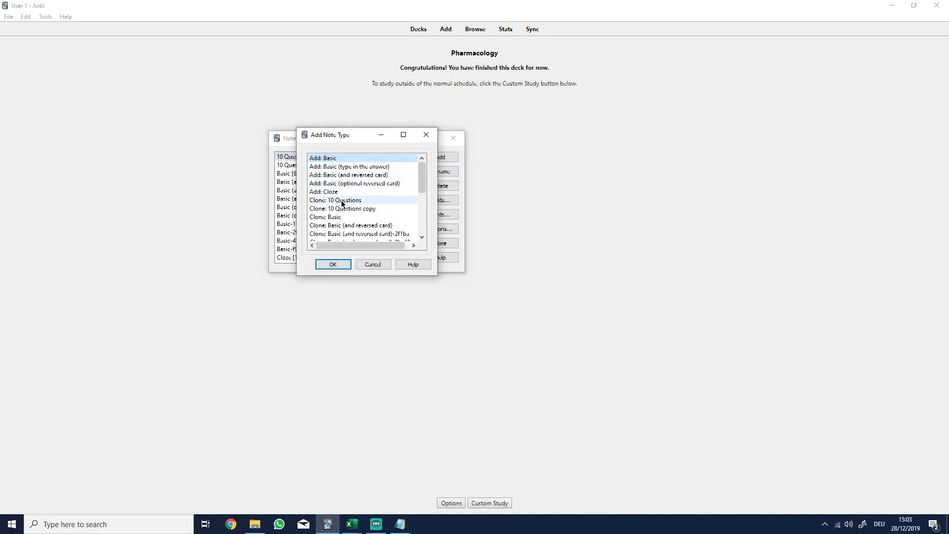
pyautogui.click(341, 200)
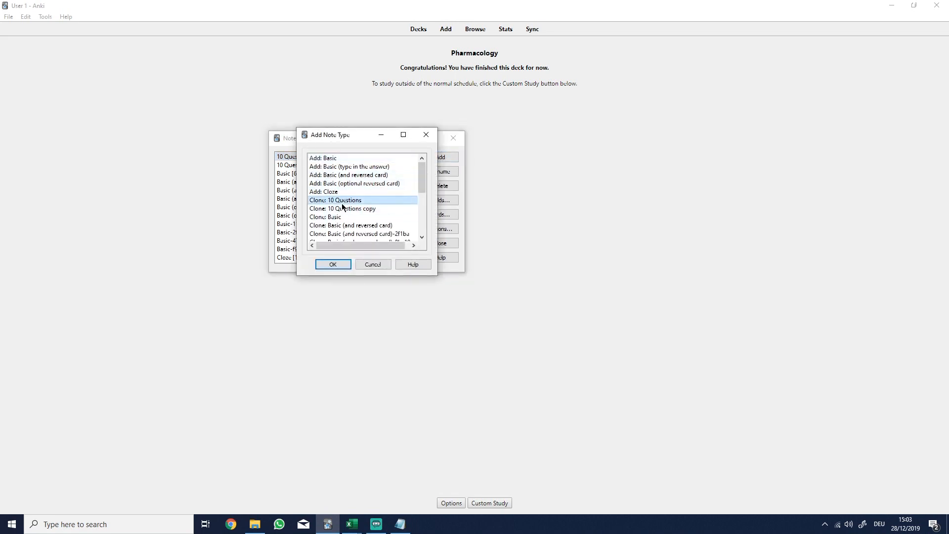
pyautogui.click(340, 265)
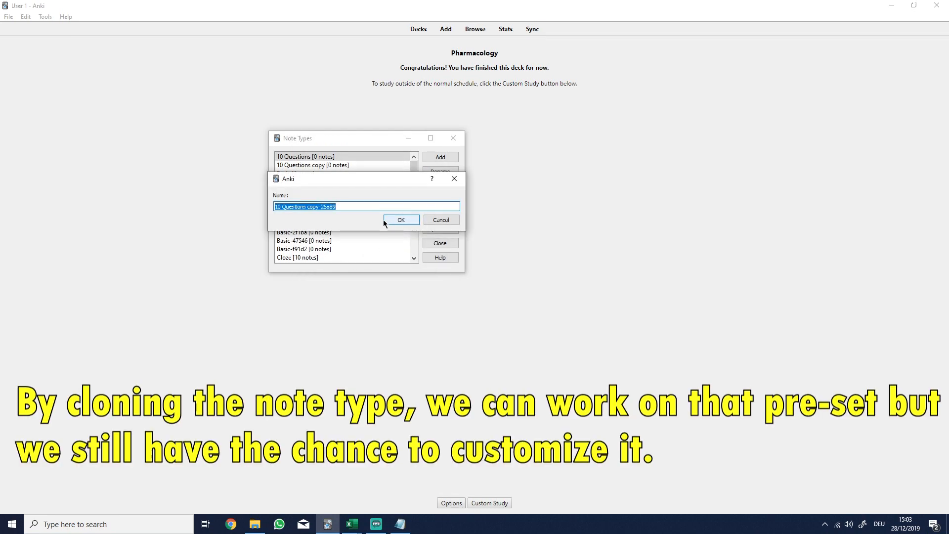
pyautogui.write('Pharmacology')
pyautogui.click(403, 220)
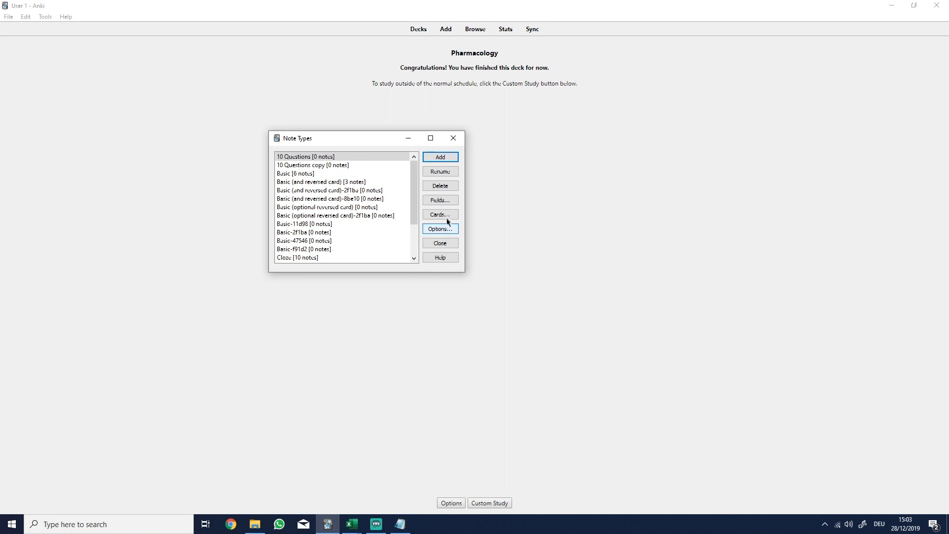
# Step: Open the fields of the Pharmacology note type and delete all of them except Kinetik
pyautogui.scroll(-2, 413, 185)
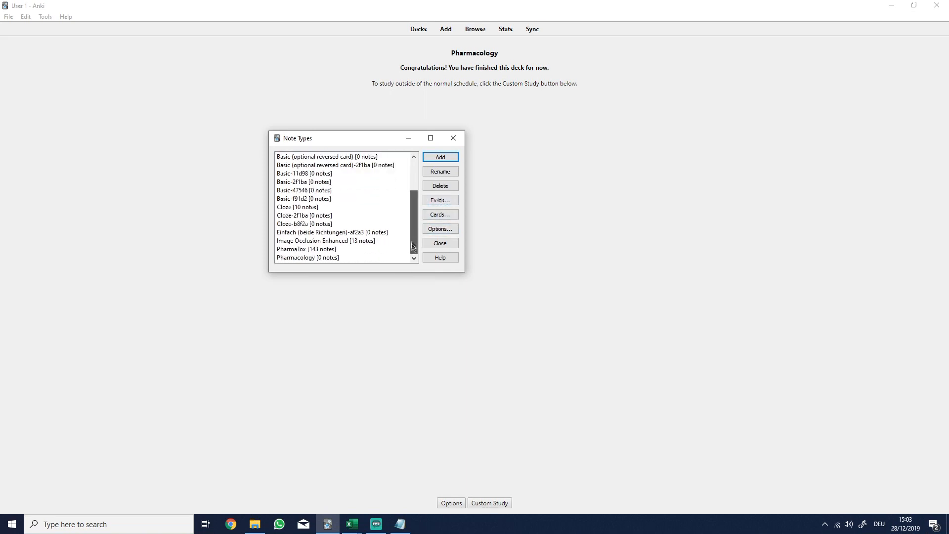
pyautogui.click(338, 257)
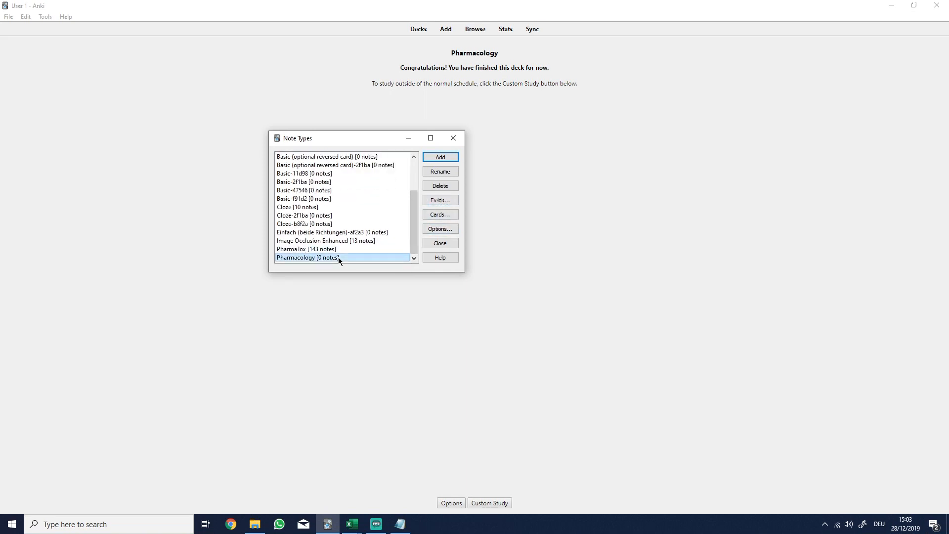
pyautogui.click(442, 199)
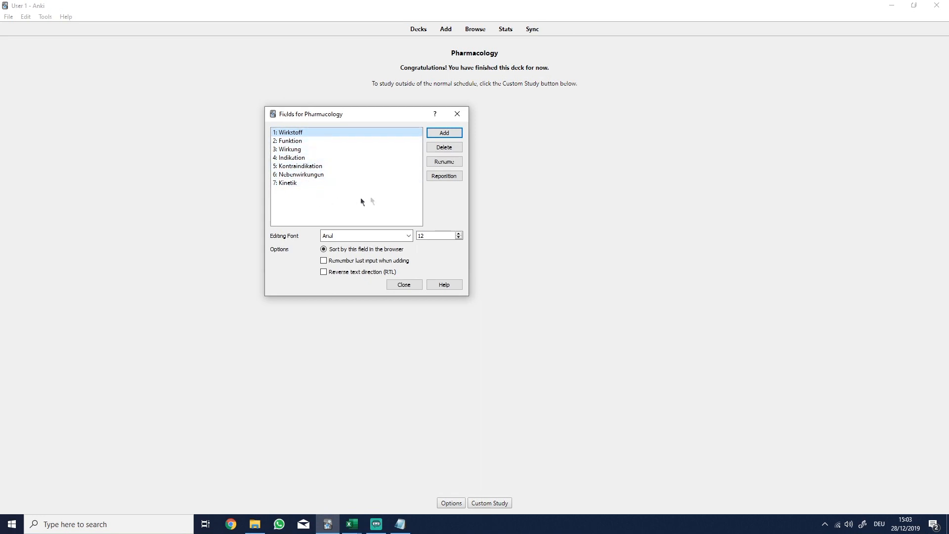
pyautogui.click(440, 150)
pyautogui.click(354, 216)
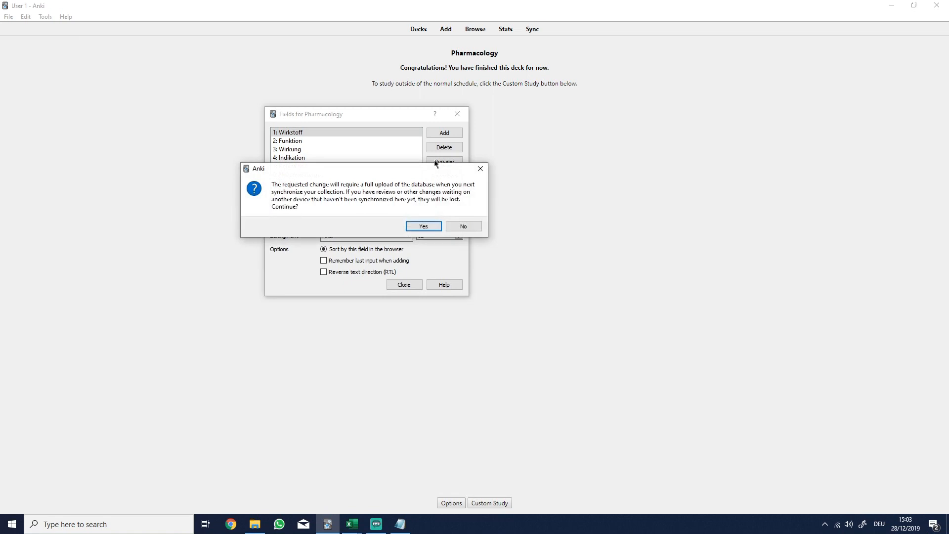
pyautogui.click(416, 225)
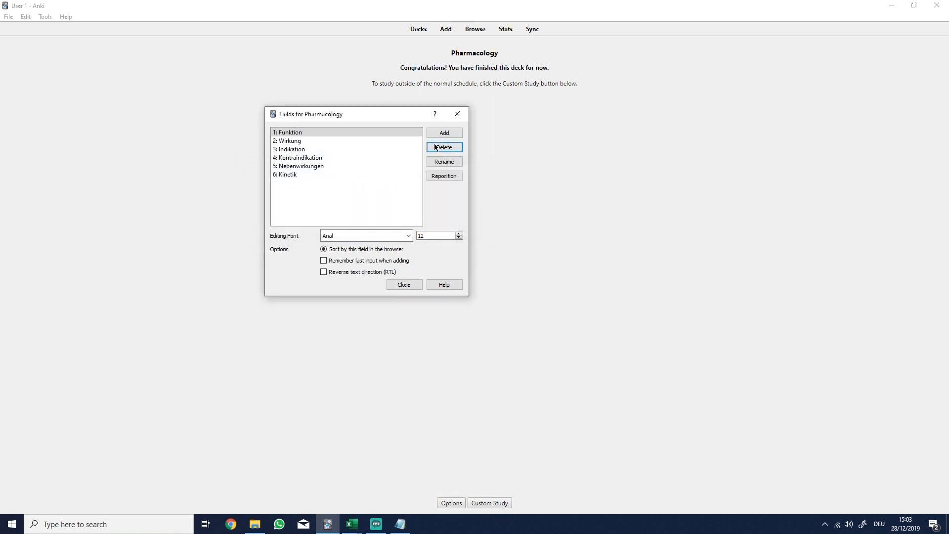
pyautogui.click(444, 147)
pyautogui.click(352, 218)
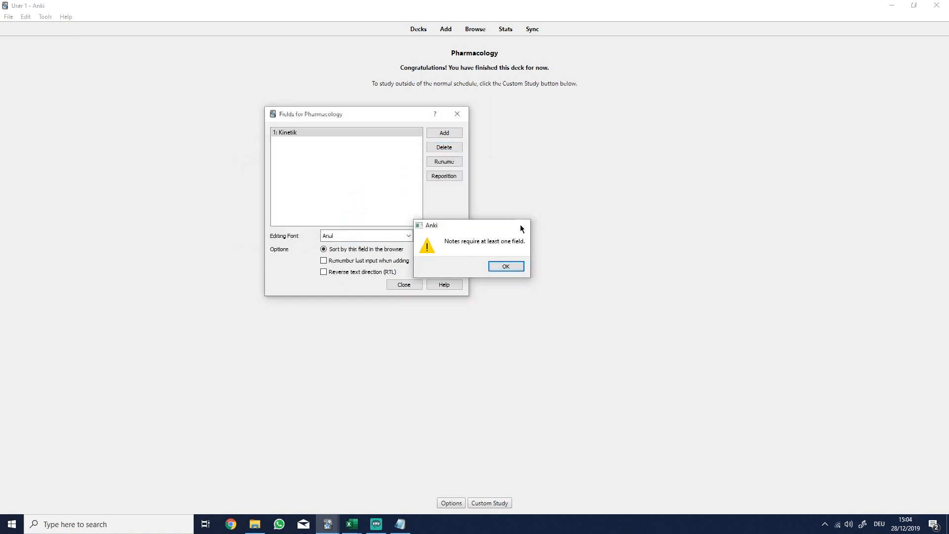
pyautogui.click(504, 265)
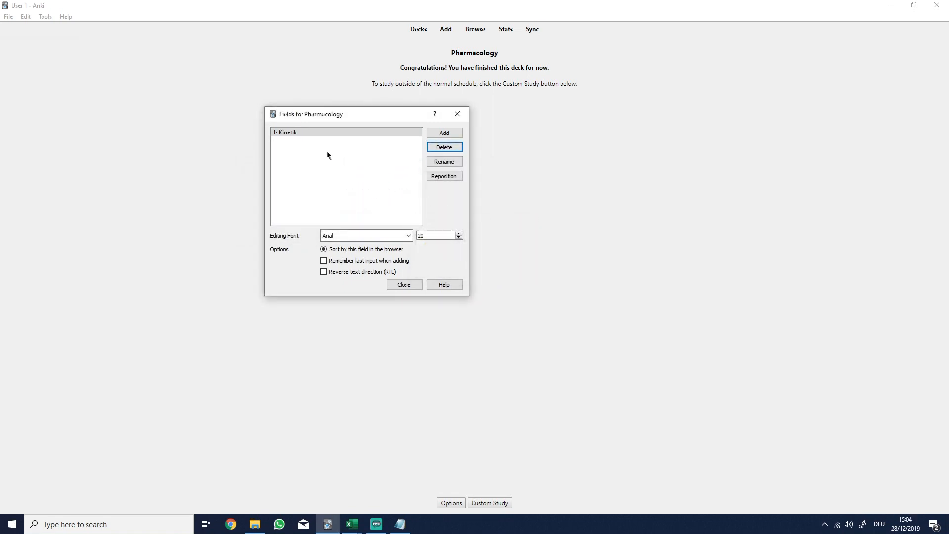
# Step: Rename the remaining Kinetik field as Medication, matching the first column heading in the Excel table
pyautogui.click(444, 161)
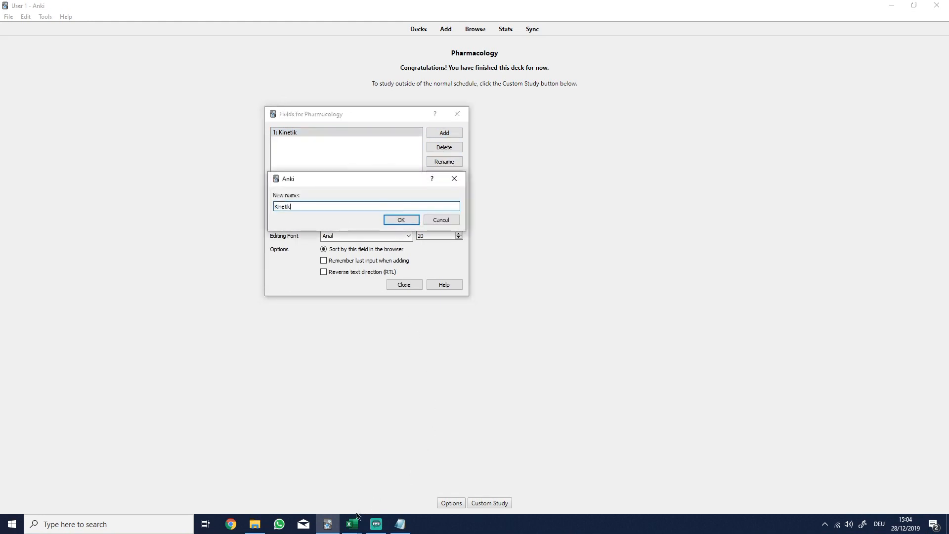
pyautogui.moveTo(357, 515)
pyautogui.click(403, 477)
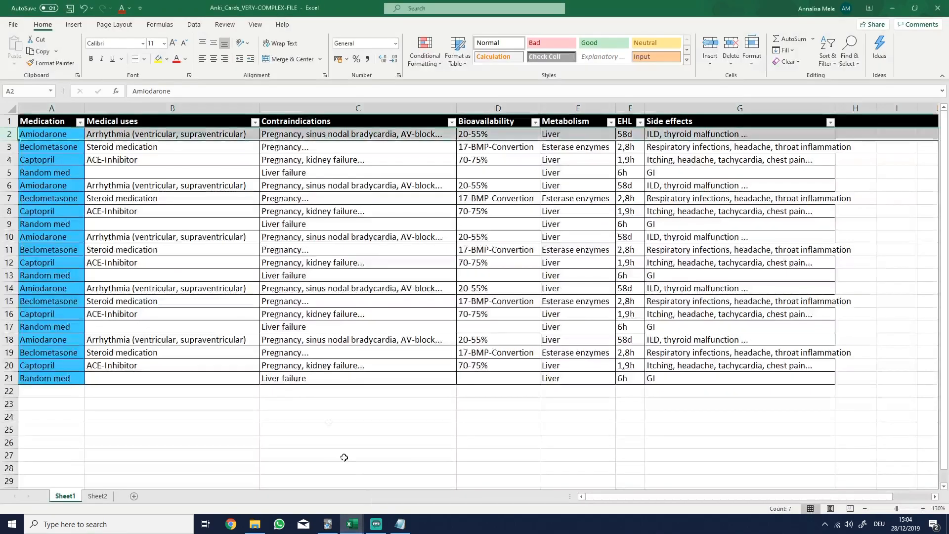
pyautogui.click(60, 109)
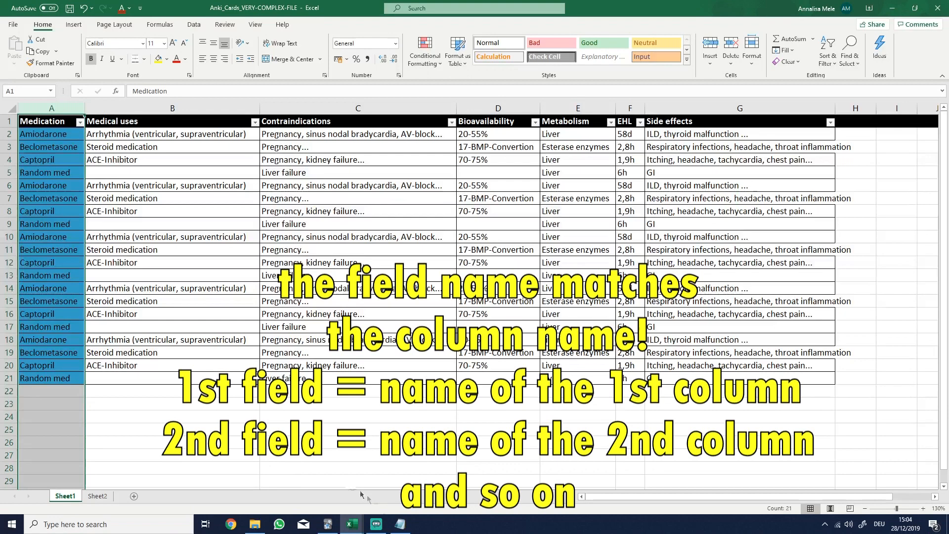
pyautogui.click(328, 476)
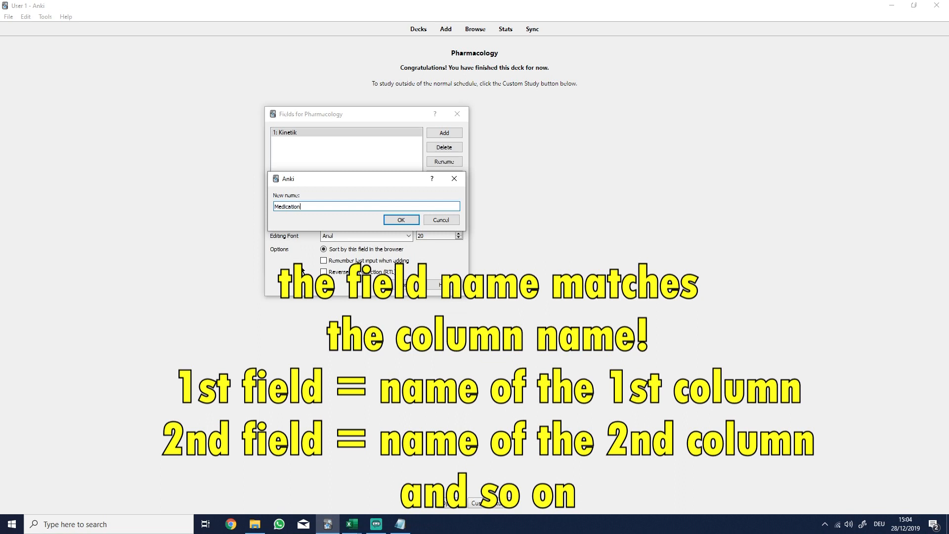
pyautogui.click(402, 220)
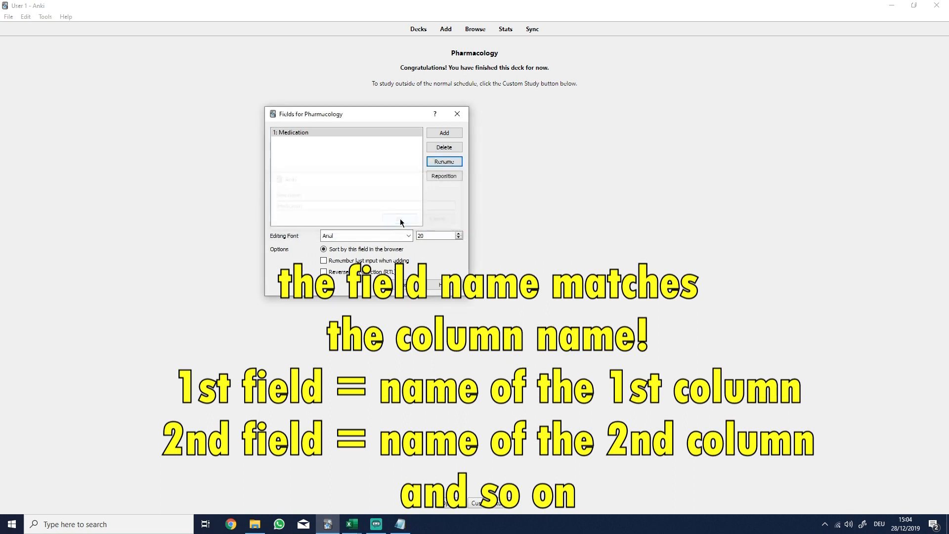
# Step: Add a second field named Medical uses, matching the second column heading in the Excel table
pyautogui.click(452, 135)
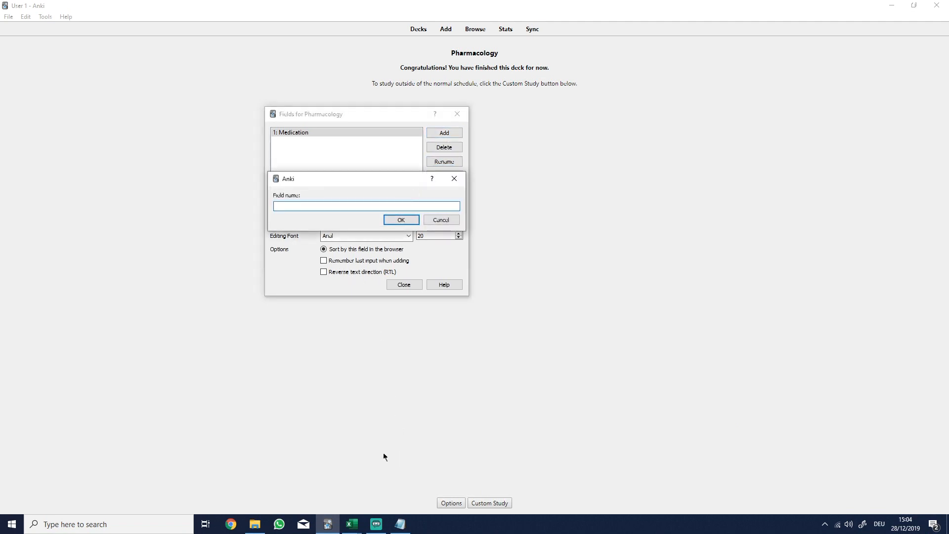
pyautogui.moveTo(351, 523)
pyautogui.click(373, 476)
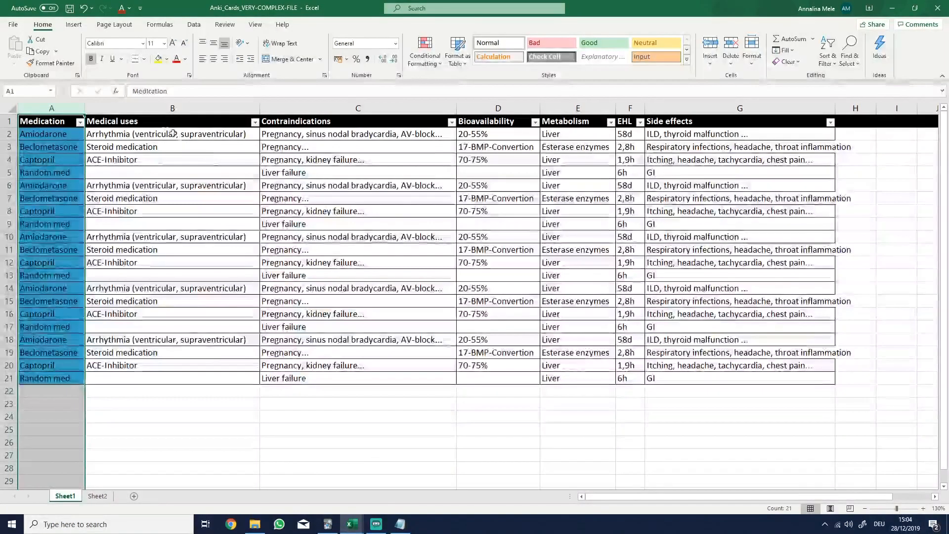
pyautogui.click(144, 110)
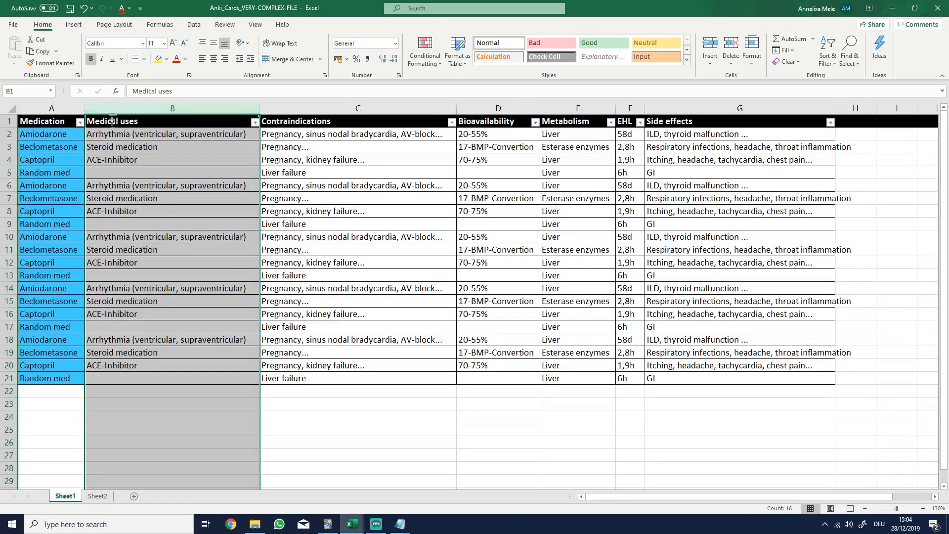
pyautogui.click(327, 523)
pyautogui.write('Medi')
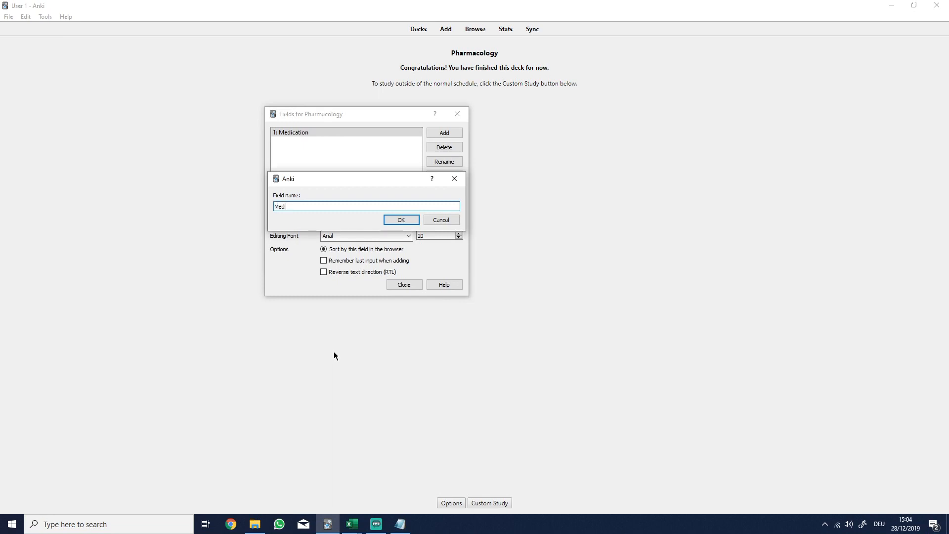
pyautogui.write('cal uses')
pyautogui.click(401, 219)
# Step: Add a third field named Contraindications, taking the name from the third column of the Excel table
pyautogui.click(433, 131)
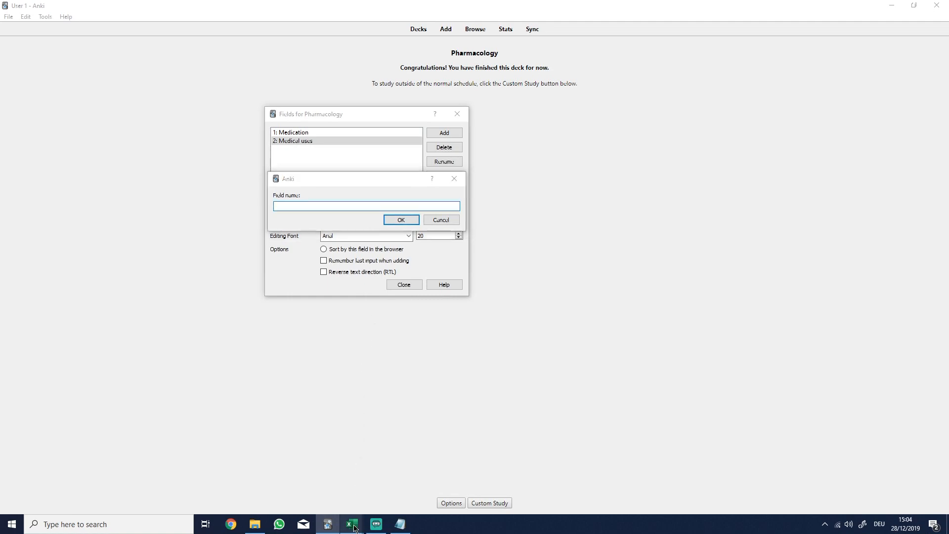
pyautogui.moveTo(352, 524)
pyautogui.click(395, 482)
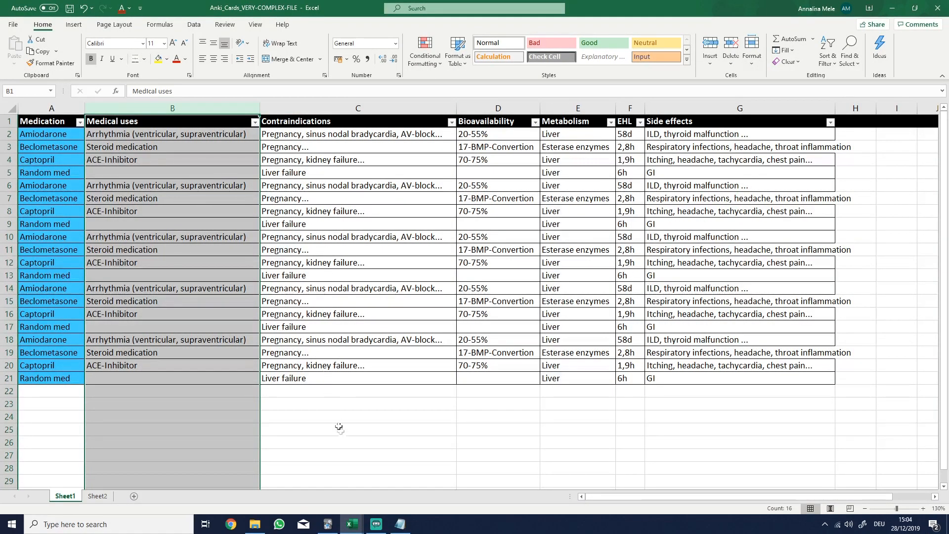
pyautogui.click(332, 529)
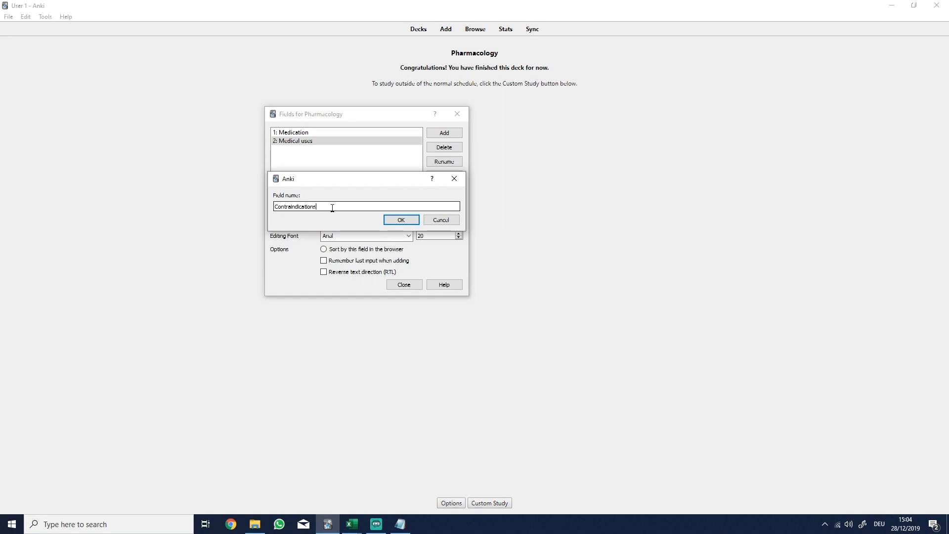
pyautogui.click(395, 220)
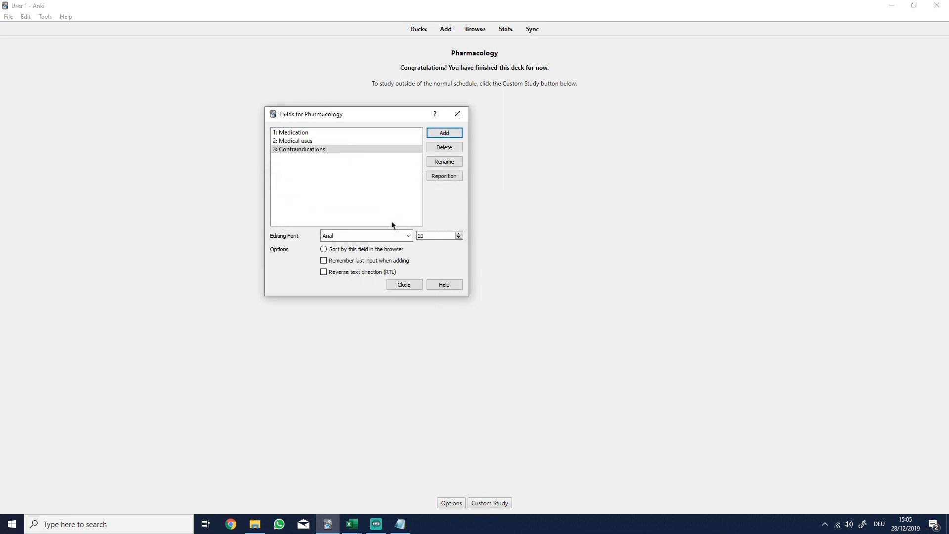
# Step: Add a fourth field named Bioavailability, taking the name from the fourth column of the Excel table
pyautogui.click(437, 137)
pyautogui.click(352, 524)
pyautogui.click(395, 108)
pyautogui.click(485, 108)
pyautogui.click(327, 523)
pyautogui.write('Bioavailability')
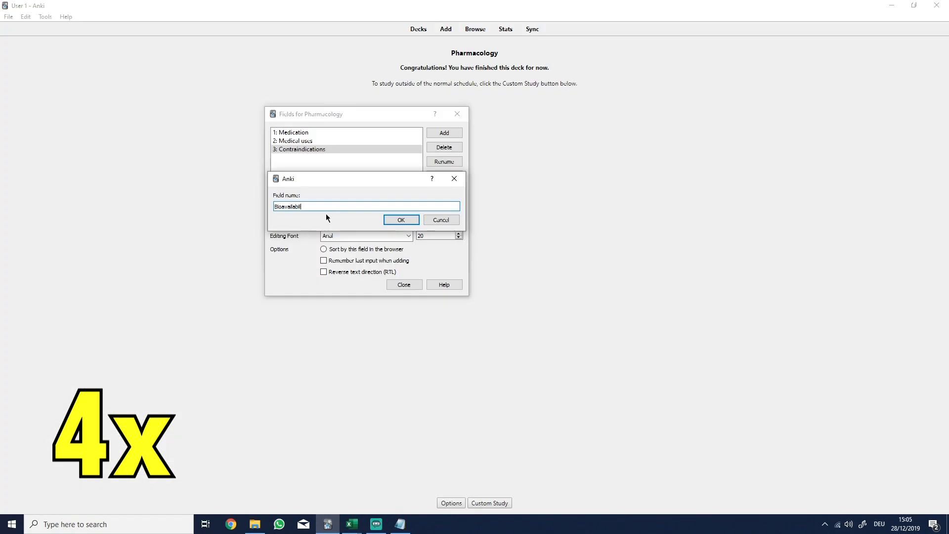
pyautogui.click(400, 220)
# Step: Add a fifth field named Metabolism after checking the column heading in the Excel table
pyautogui.click(444, 132)
pyautogui.click(352, 524)
pyautogui.click(327, 524)
pyautogui.write('Metabolism')
pyautogui.click(400, 219)
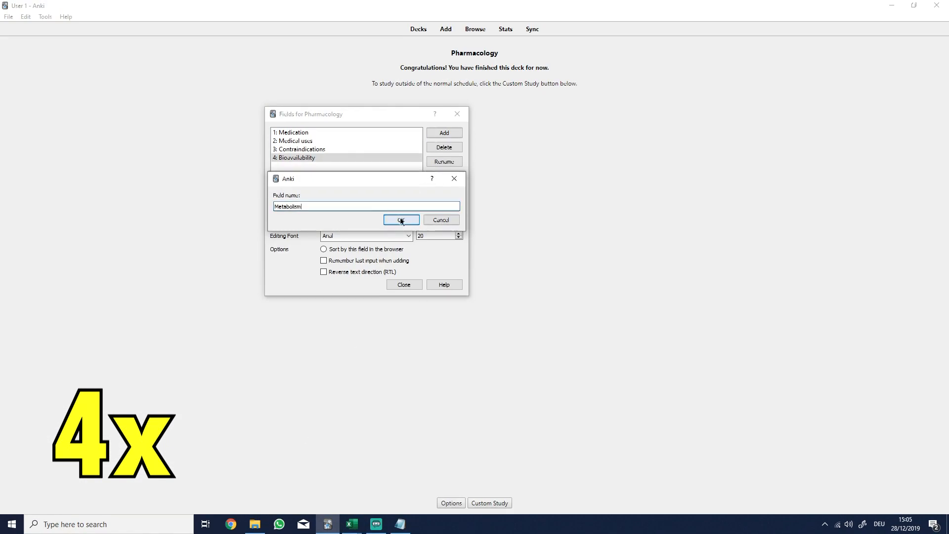
# Step: Add a sixth field named EHL after checking the column heading in the Excel table
pyautogui.click(445, 132)
pyautogui.click(351, 523)
pyautogui.click(630, 108)
pyautogui.click(327, 523)
pyautogui.write('EHL')
pyautogui.click(401, 219)
# Step: Add a seventh field named Side effects, matching the Excel column heading, and finish editing the Pharmacology fields
pyautogui.click(444, 132)
pyautogui.click(351, 523)
pyautogui.click(687, 108)
pyautogui.click(327, 523)
pyautogui.write('Side effects')
pyautogui.click(401, 219)
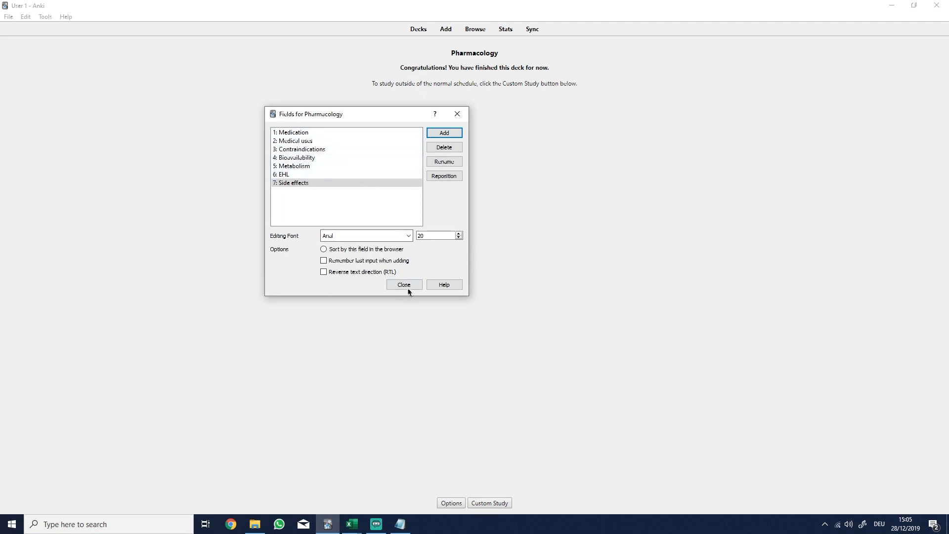
pyautogui.click(298, 133)
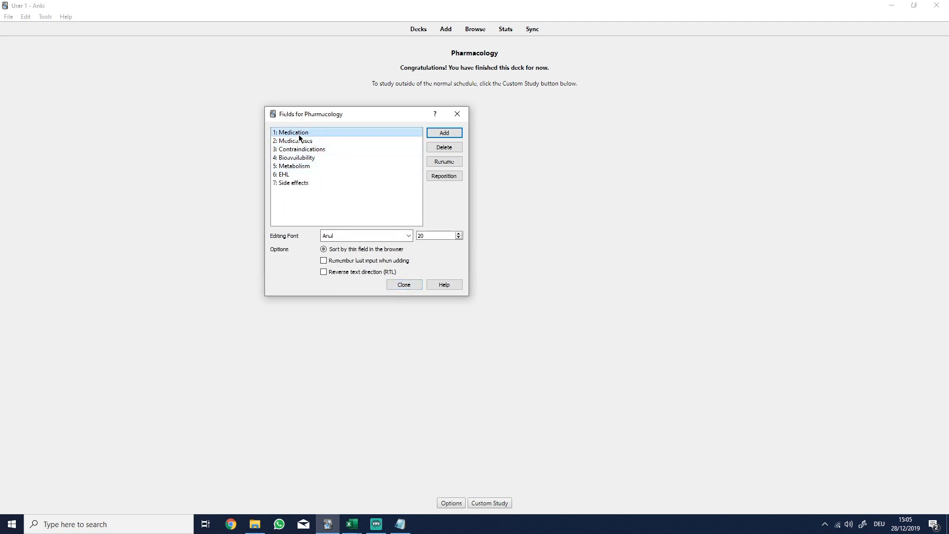
pyautogui.click(402, 285)
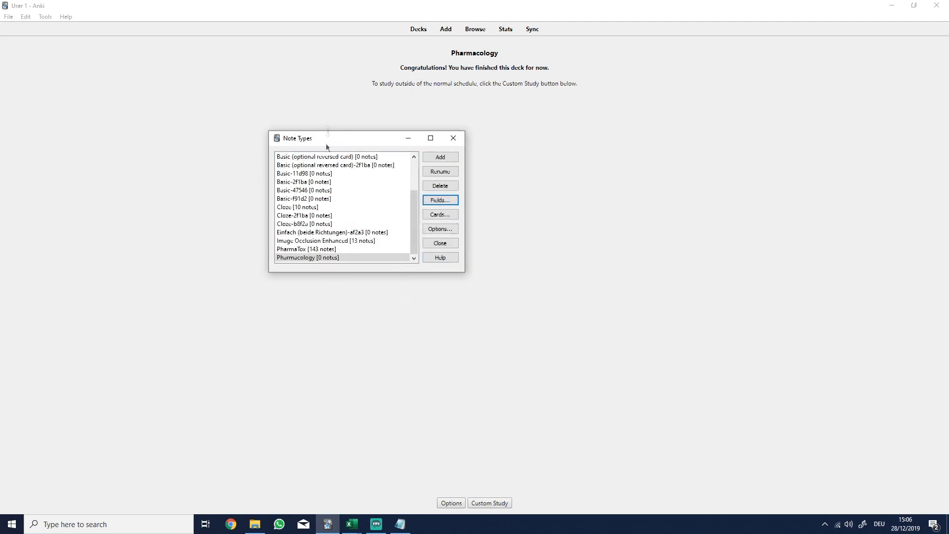
# Step: Open the card templates of the Pharmacology note type and add the Medication field to the front of Card 1
pyautogui.click(440, 214)
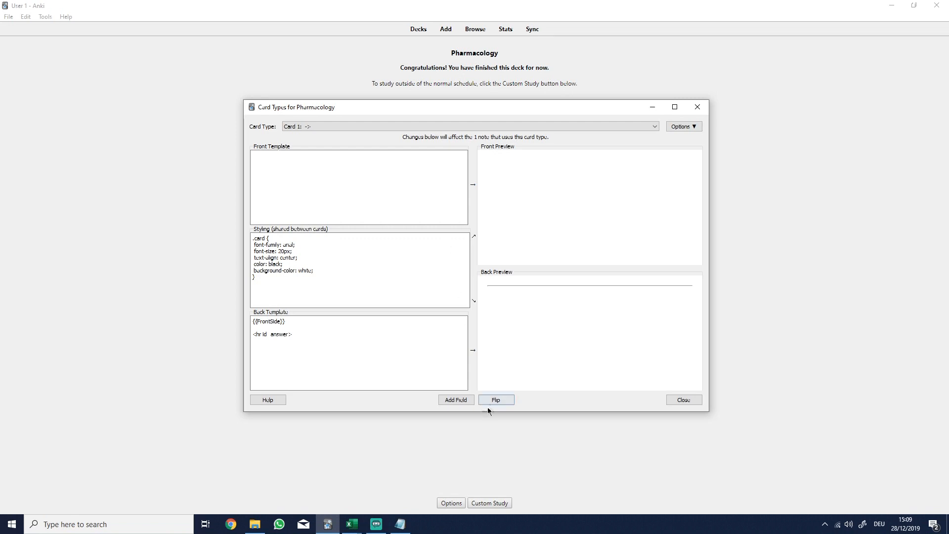
pyautogui.click(450, 402)
pyautogui.click(488, 227)
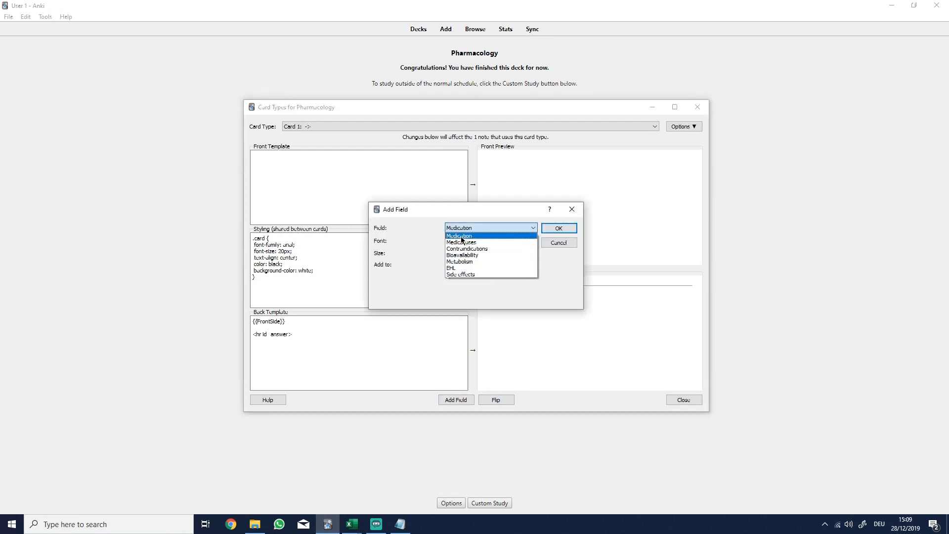
pyautogui.click(489, 237)
pyautogui.click(559, 227)
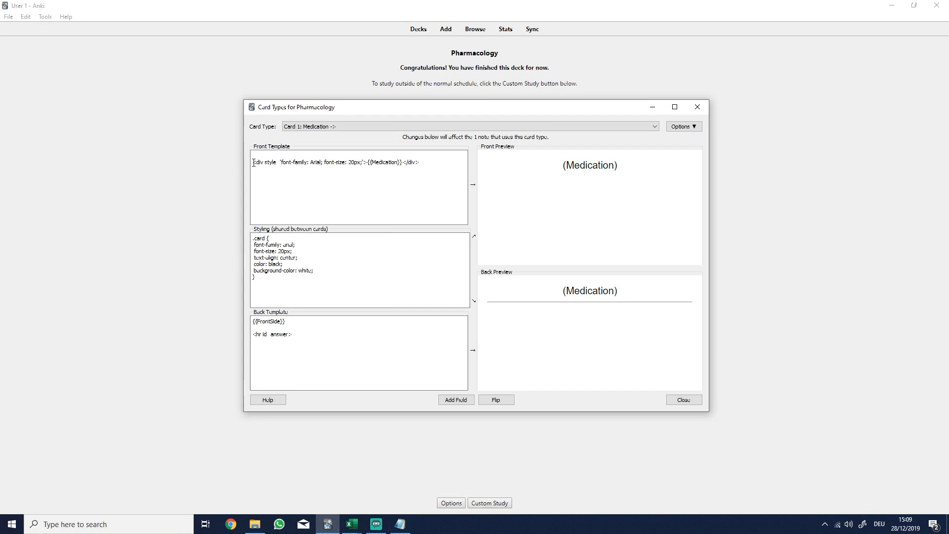
# Step: Add the Medical uses field to Card 1's front template below the Medication field
pyautogui.click(450, 399)
pyautogui.click(461, 229)
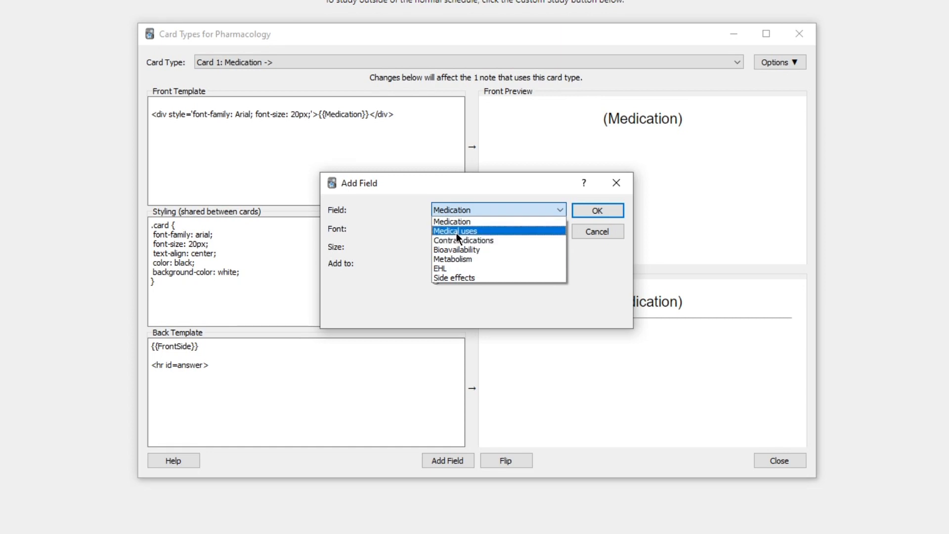
pyautogui.click(456, 231)
pyautogui.click(585, 212)
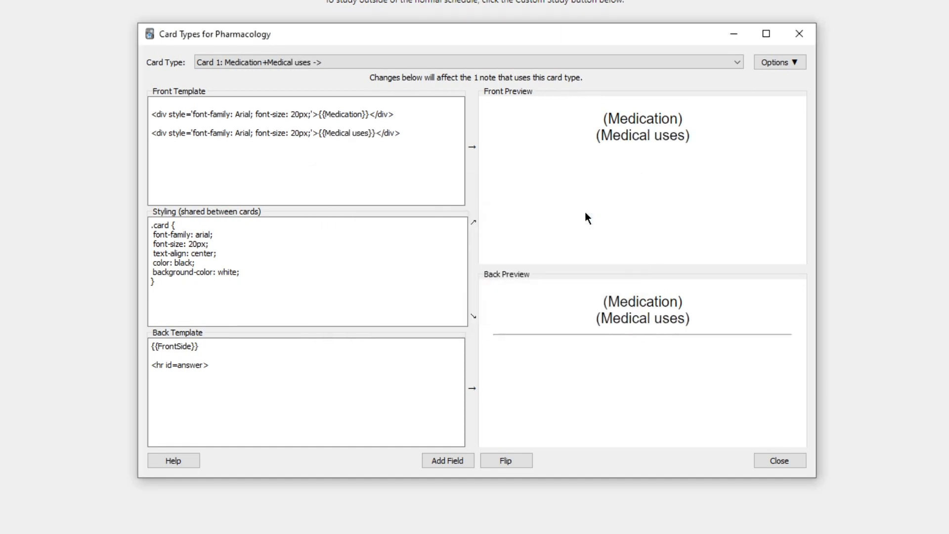
# Step: Move Card 1's Medication line to the back template and flip the card so that Medication is asked and Medical uses answered
pyautogui.click(395, 114)
pyautogui.moveTo(395, 114); pyautogui.dragTo(117, 114)
pyautogui.hotkey('ctrl', 'c')
pyautogui.press('BackSpace')
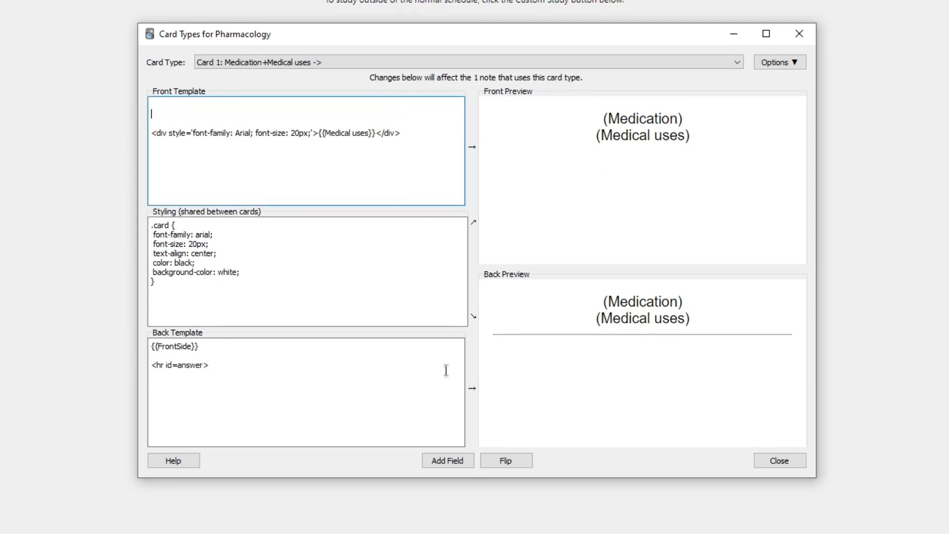
pyautogui.click(364, 373)
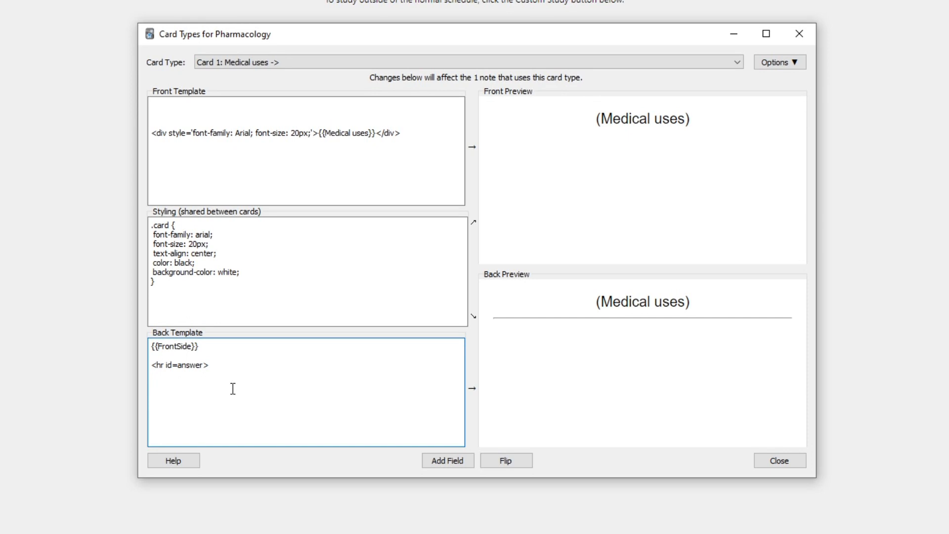
pyautogui.hotkey('ctrl', 'v')
pyautogui.click(507, 459)
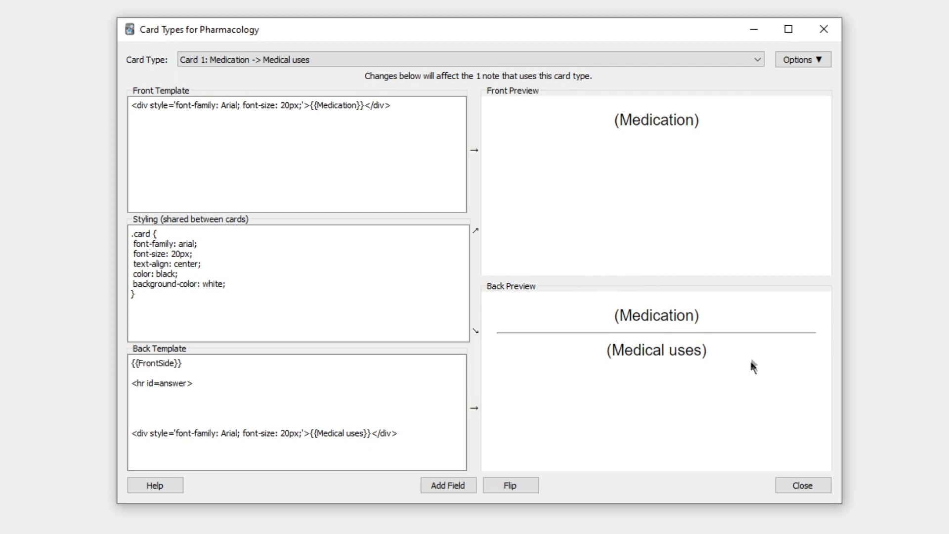
# Step: Insert the text "Medical uses of" before the Medication field in Card 1's front template
pyautogui.click(135, 107)
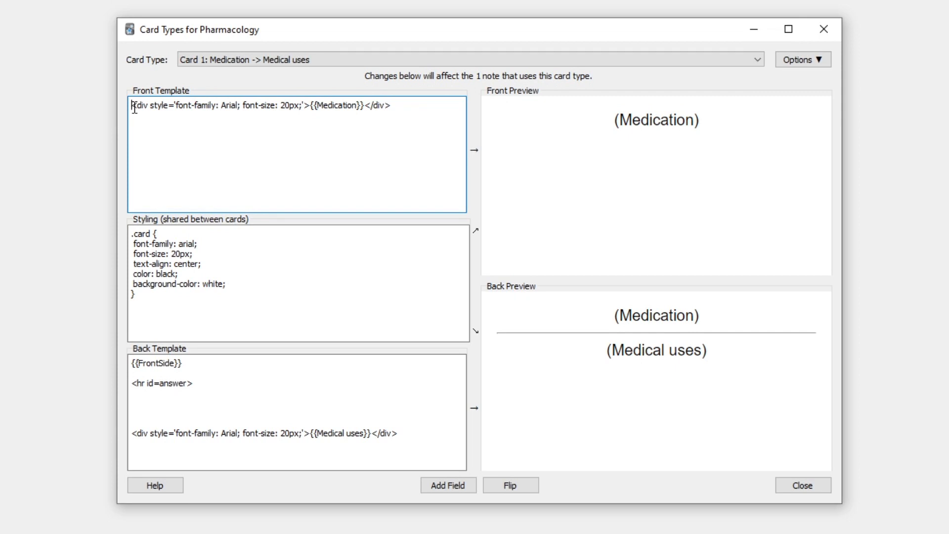
pyautogui.write('Medical us')
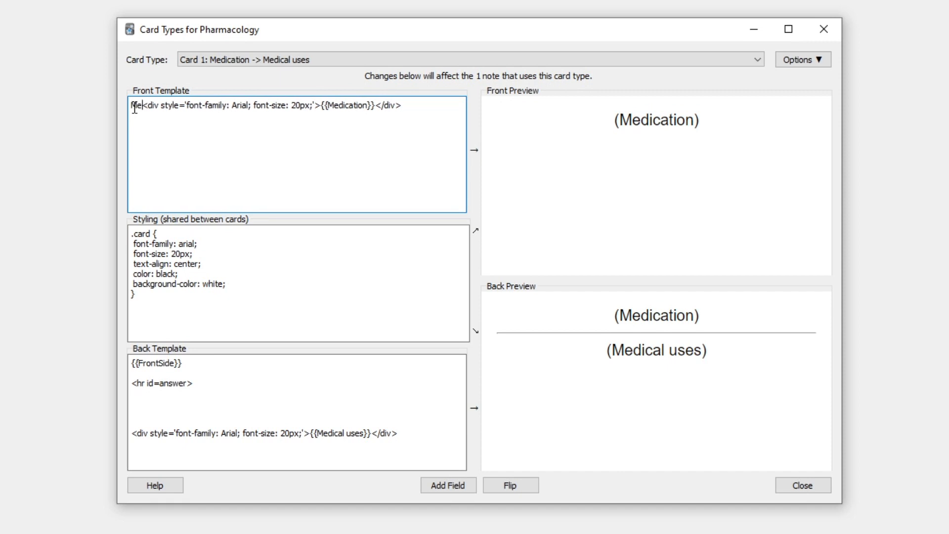
pyautogui.write('es of')
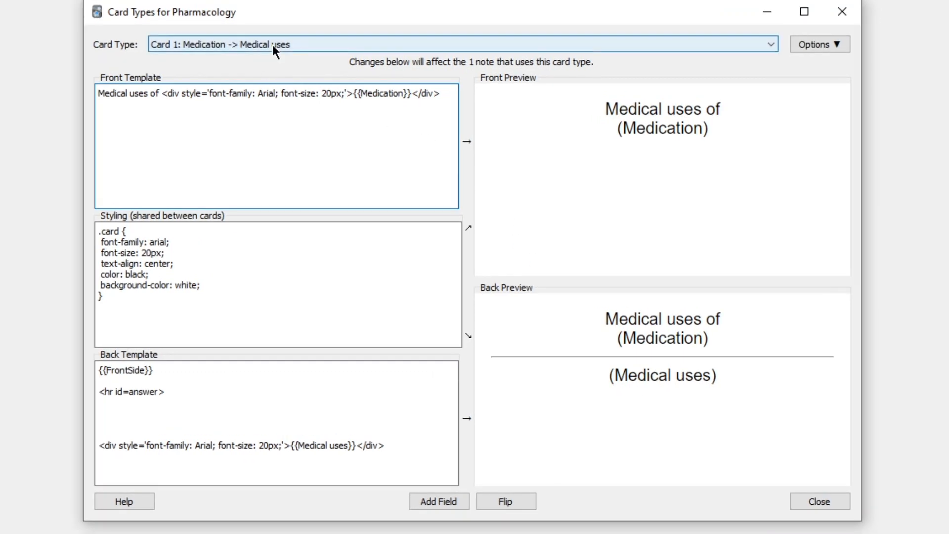
# Step: Switch to Card 2 and add the Medication field to its front template in Arial, size 20
pyautogui.click(615, 45)
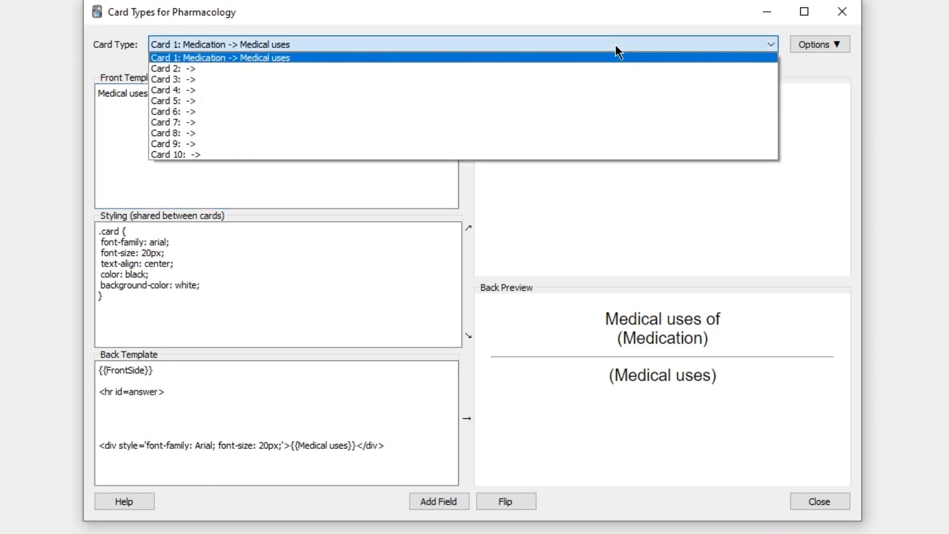
pyautogui.click(616, 70)
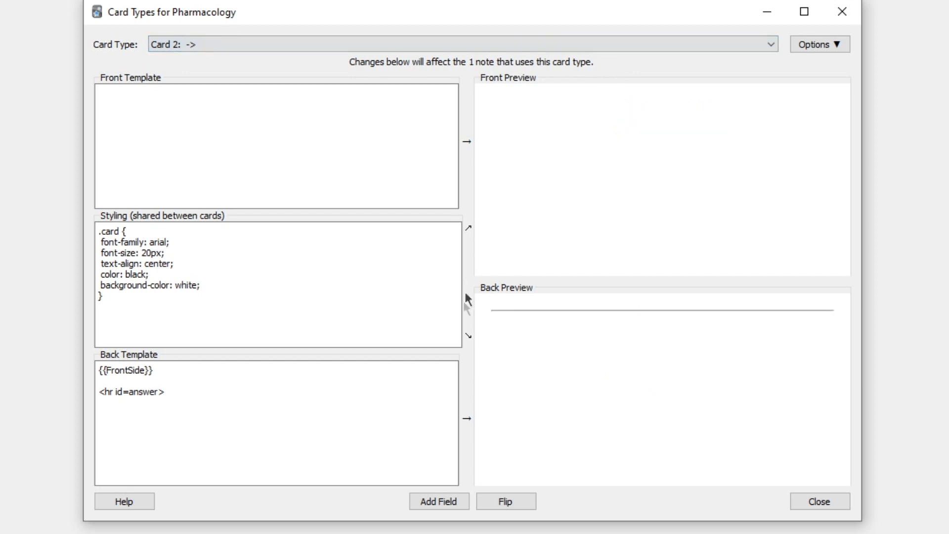
pyautogui.click(310, 445)
pyautogui.click(234, 133)
pyautogui.click(450, 501)
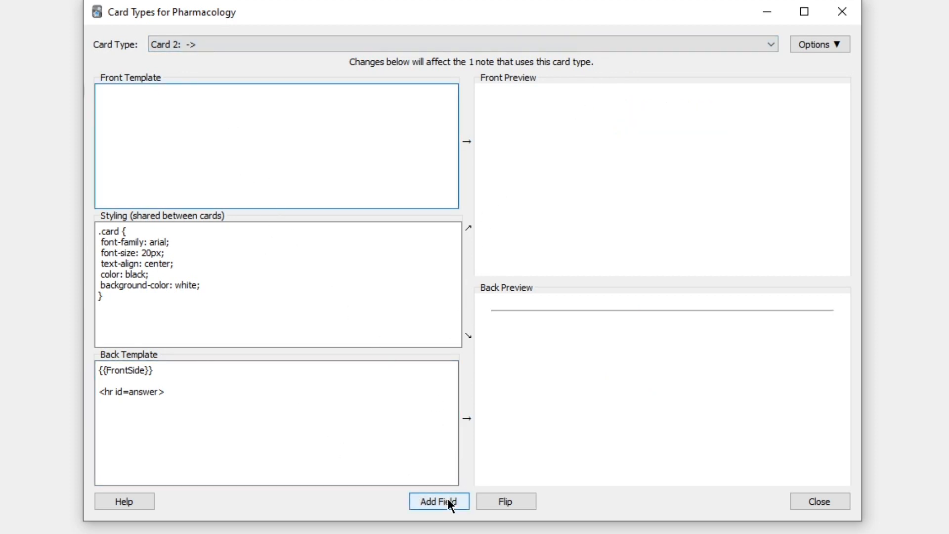
pyautogui.click(502, 231)
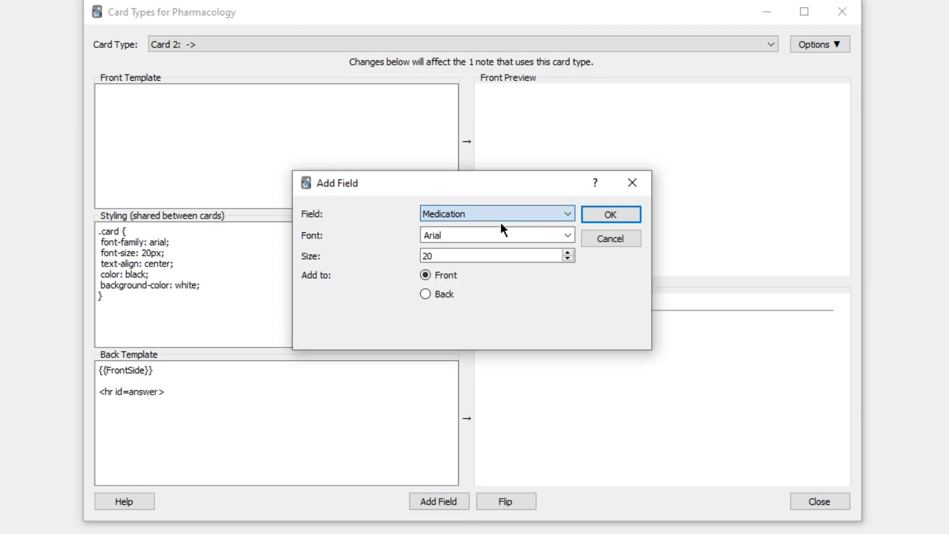
pyautogui.click(604, 213)
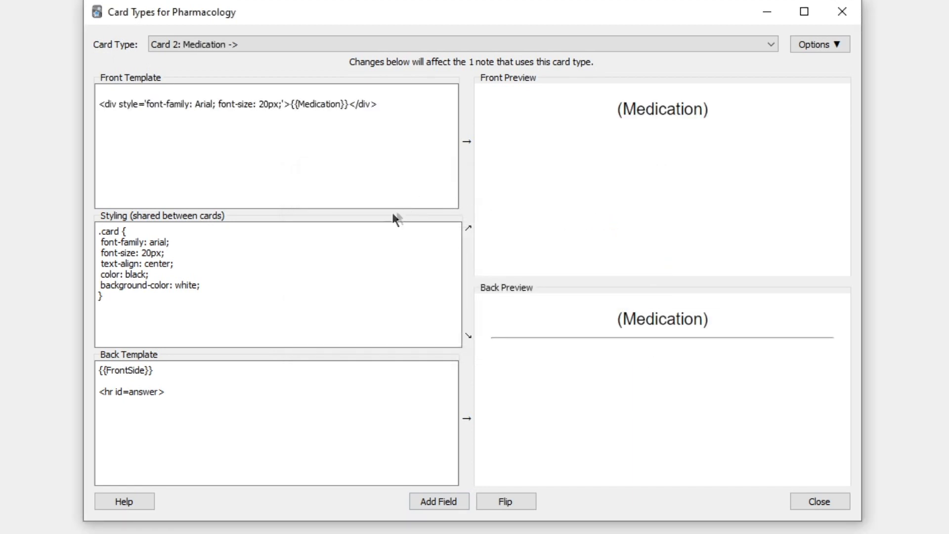
# Step: Add the Contraindications field to Card 2's front template below the Medication field
pyautogui.click(240, 426)
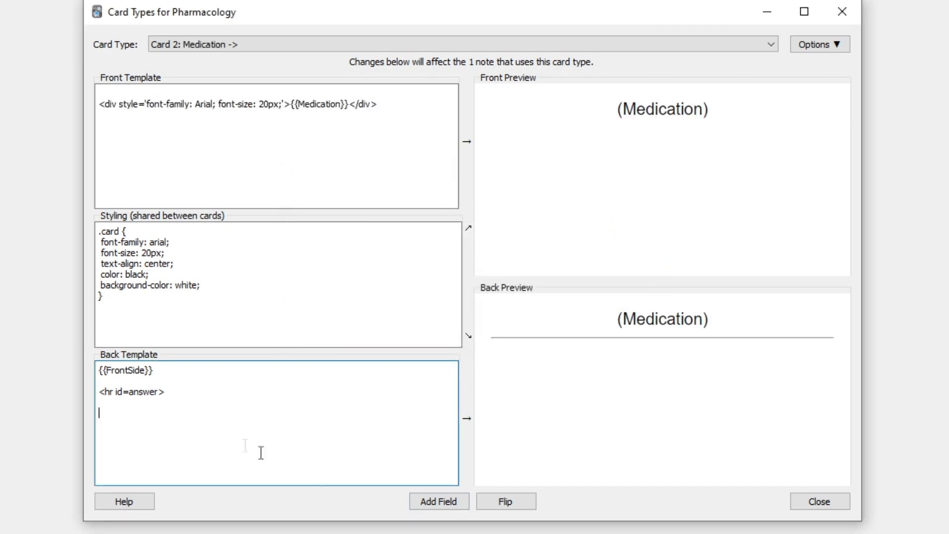
pyautogui.click(443, 500)
pyautogui.click(448, 248)
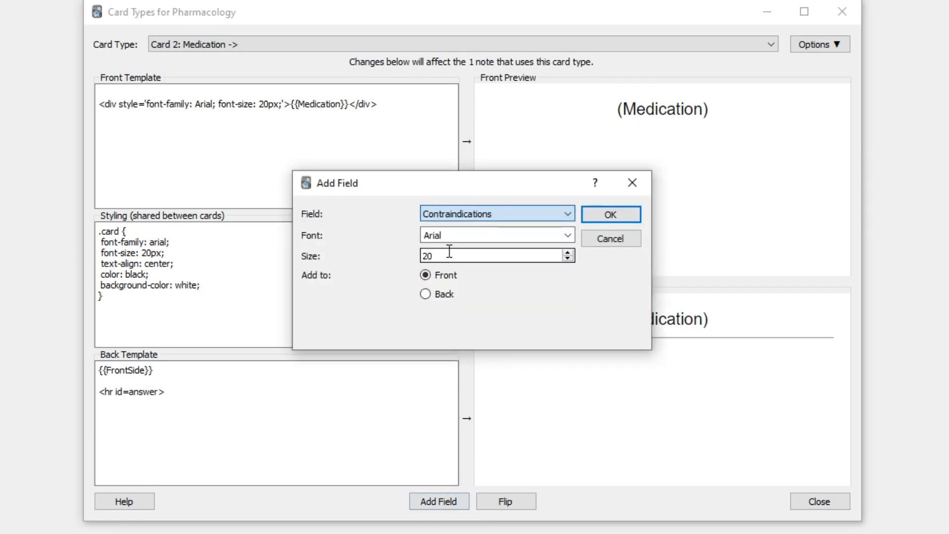
pyautogui.click(610, 214)
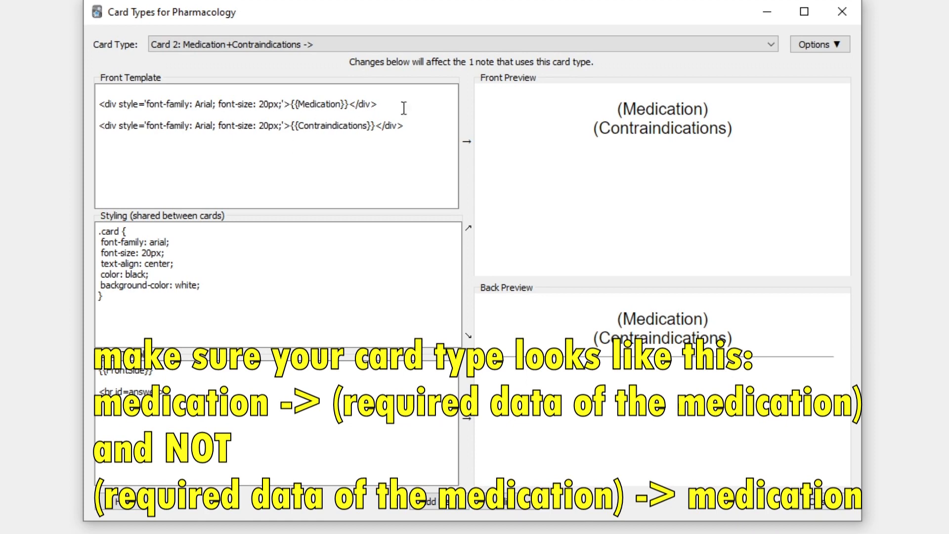
# Step: Move Card 2's Contraindications line from the front template to the back template, below the answer divider
pyautogui.moveTo(408, 125); pyautogui.dragTo(60, 124)
pyautogui.hotkey('ctrl', 'c')
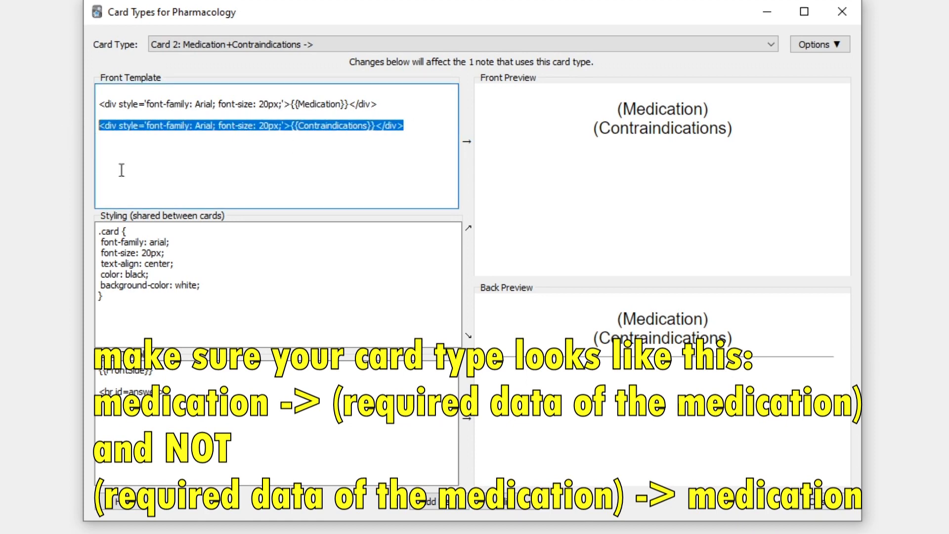
pyautogui.press('BackSpace')
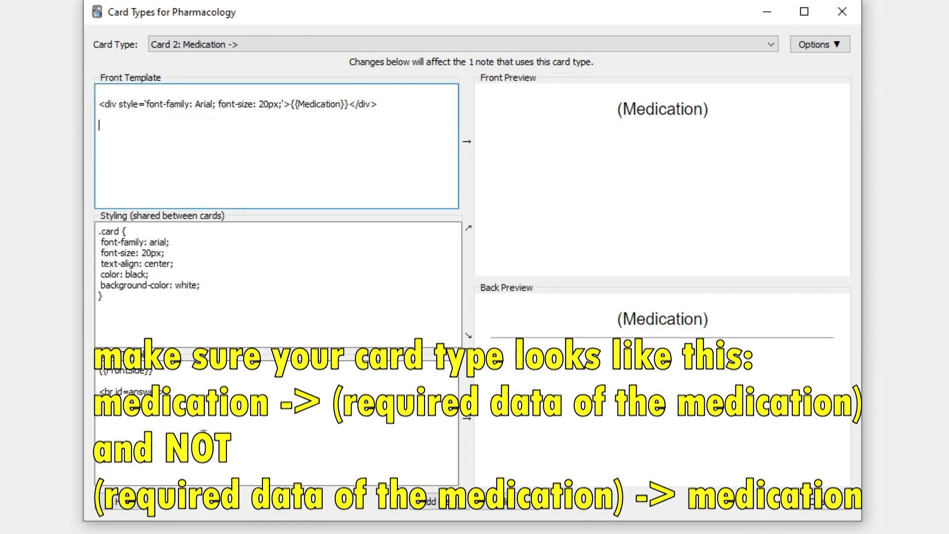
pyautogui.click(199, 436)
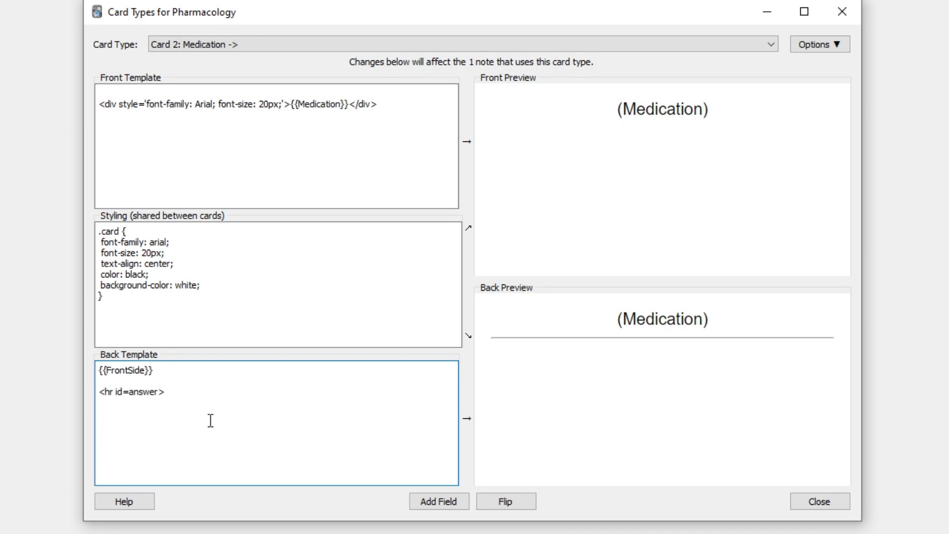
pyautogui.press('Return')
pyautogui.press('Return')
pyautogui.hotkey('ctrl', 'v')
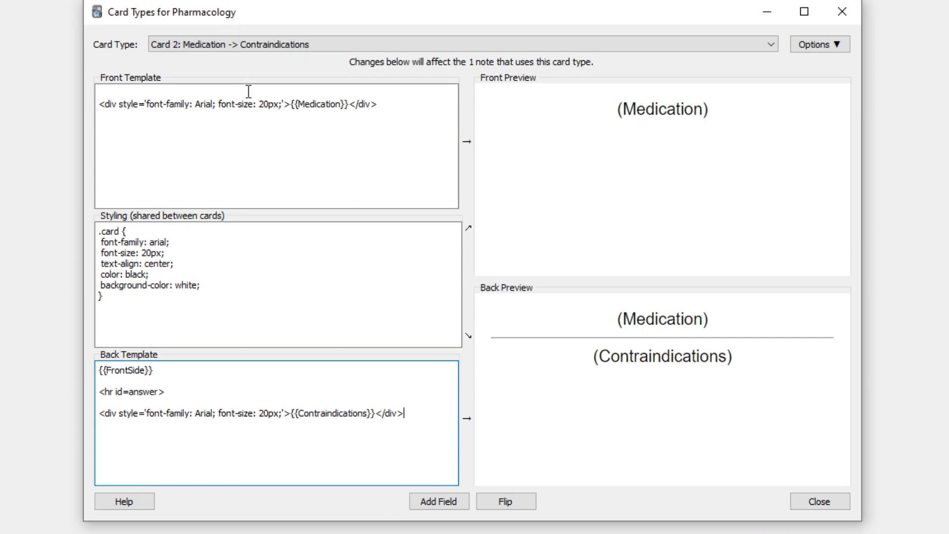
# Step: Insert the text "Contraindications of" before the Medication field in Card 2's front template
pyautogui.click(101, 101)
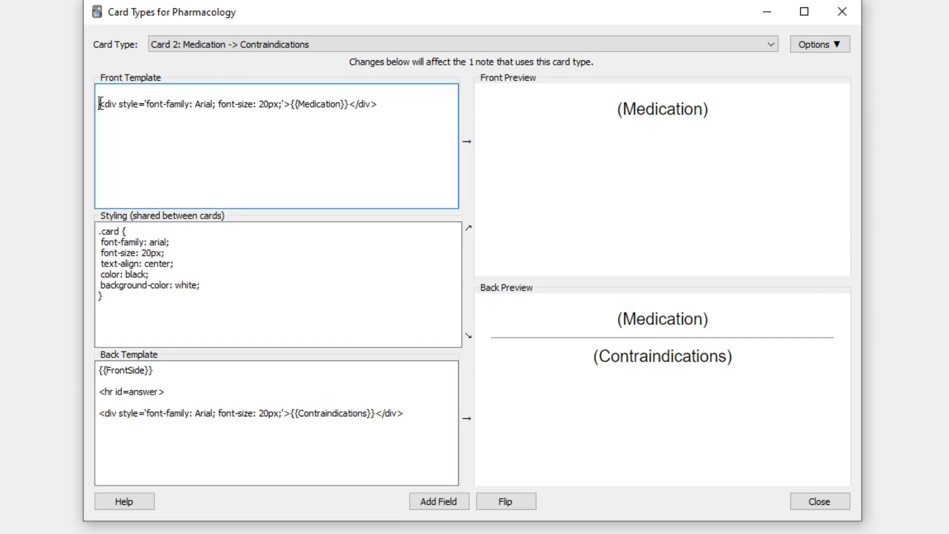
pyautogui.write('Contraind')
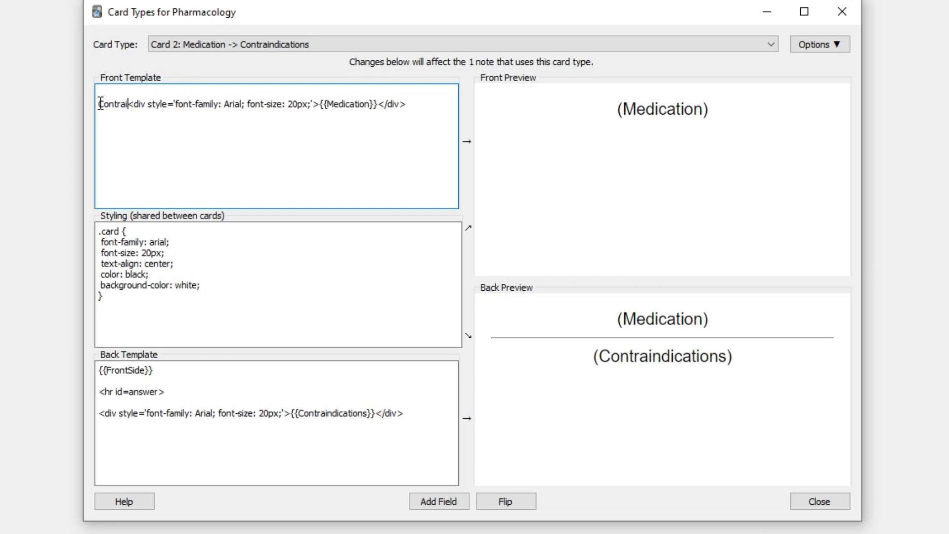
pyautogui.write('ications')
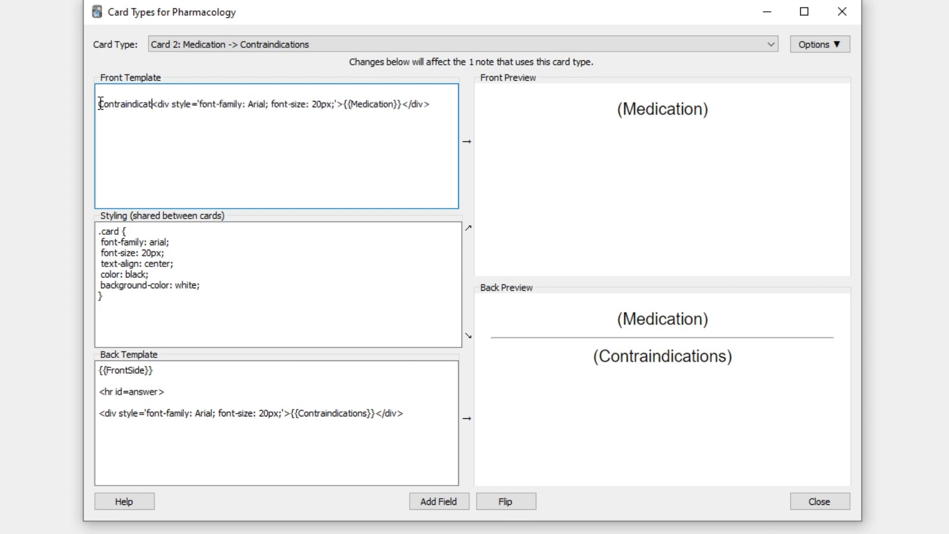
pyautogui.write(' of')
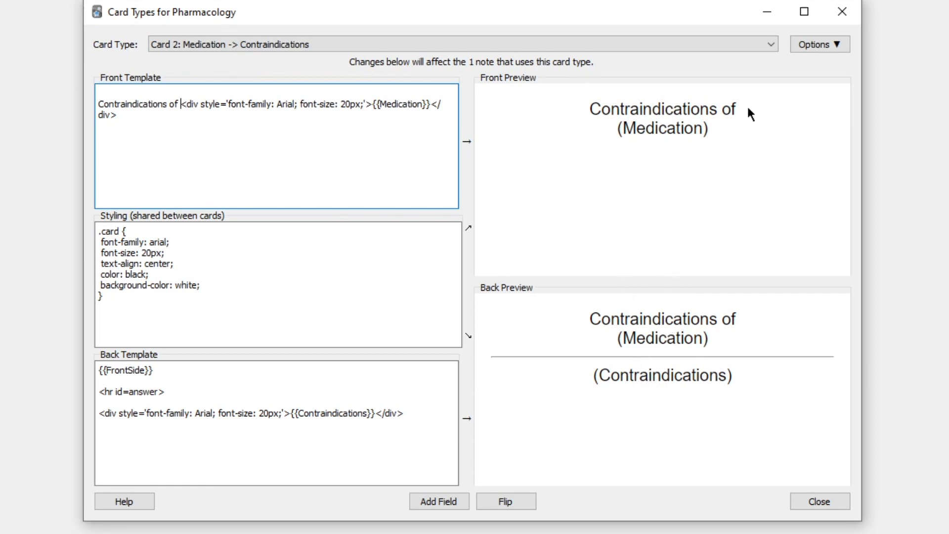
# Step: Switch to Card 3 and add the Medication field to its front template
pyautogui.click(757, 44)
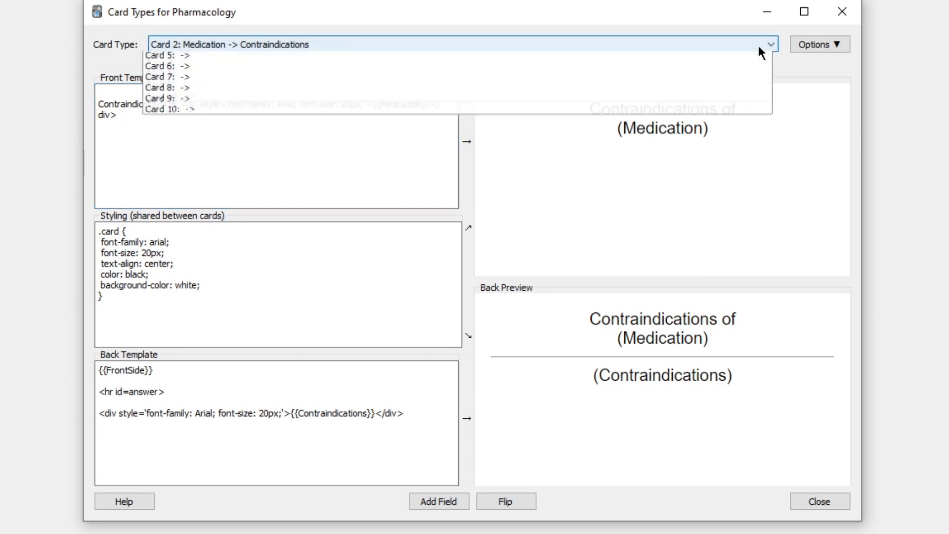
pyautogui.click(470, 80)
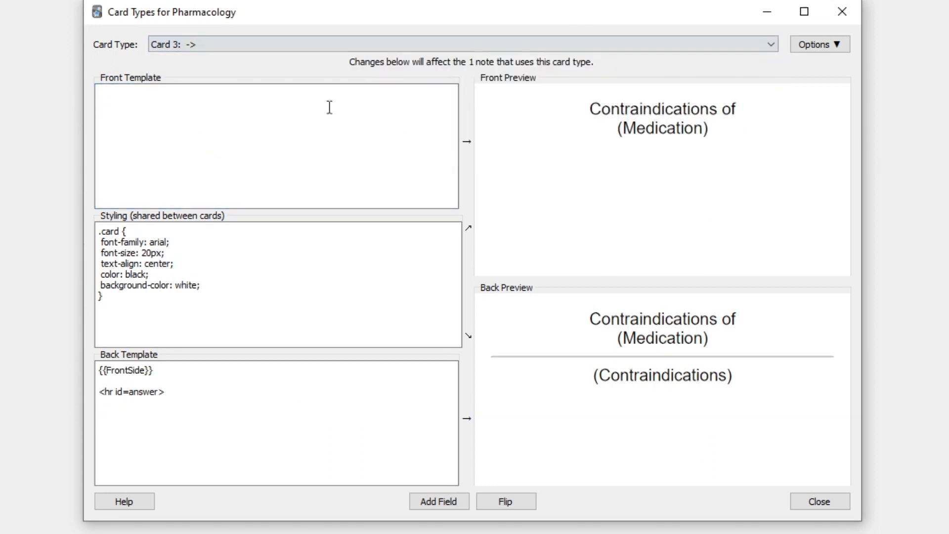
pyautogui.click(453, 500)
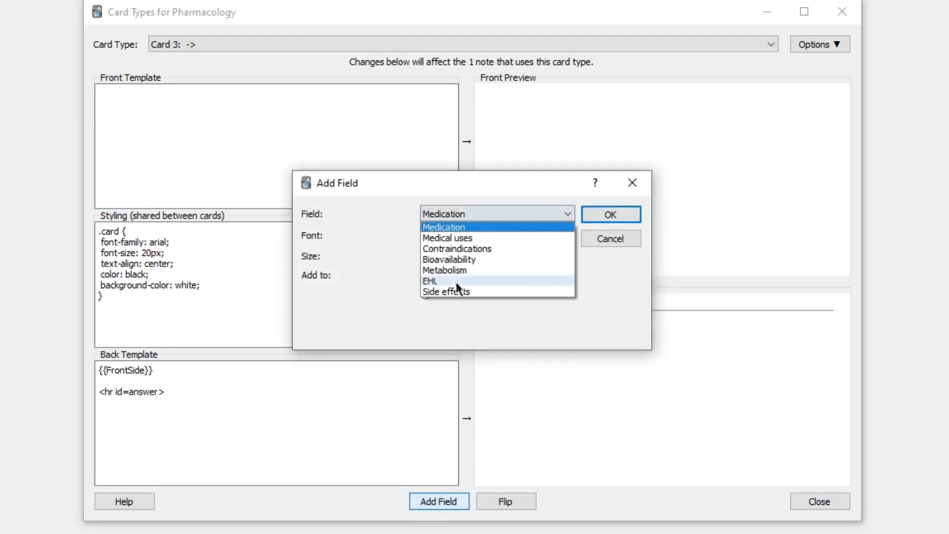
pyautogui.click(526, 226)
pyautogui.click(608, 212)
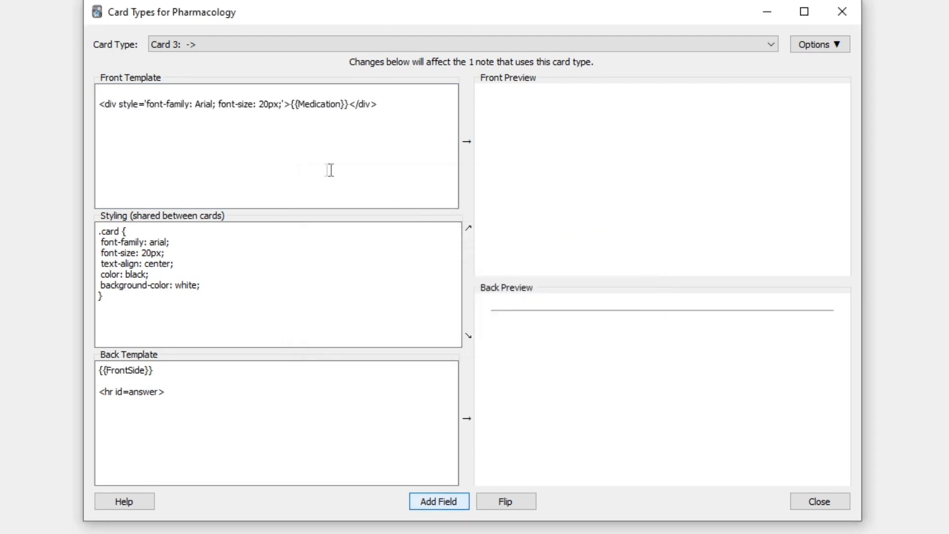
# Step: Add the Bioavailability field to Card 3's front template below the Medication field
pyautogui.click(443, 499)
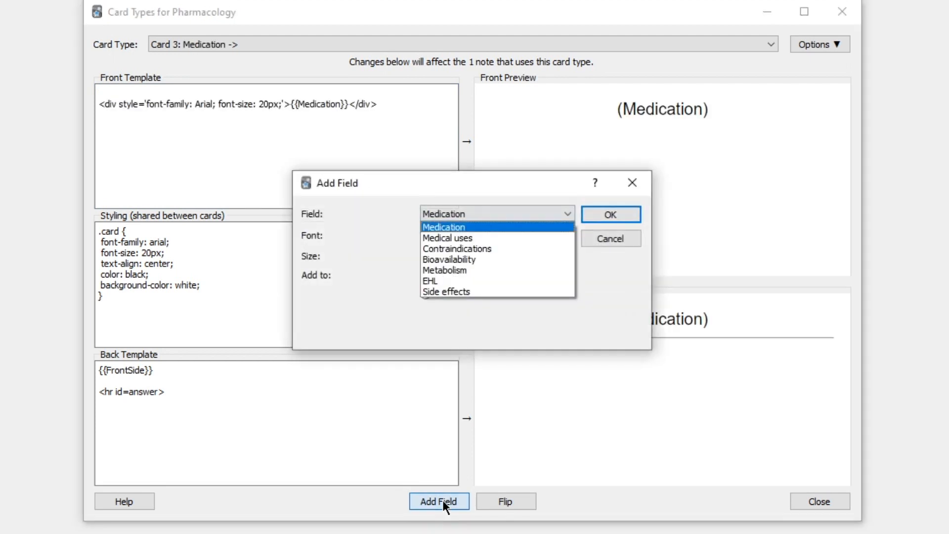
pyautogui.click(449, 259)
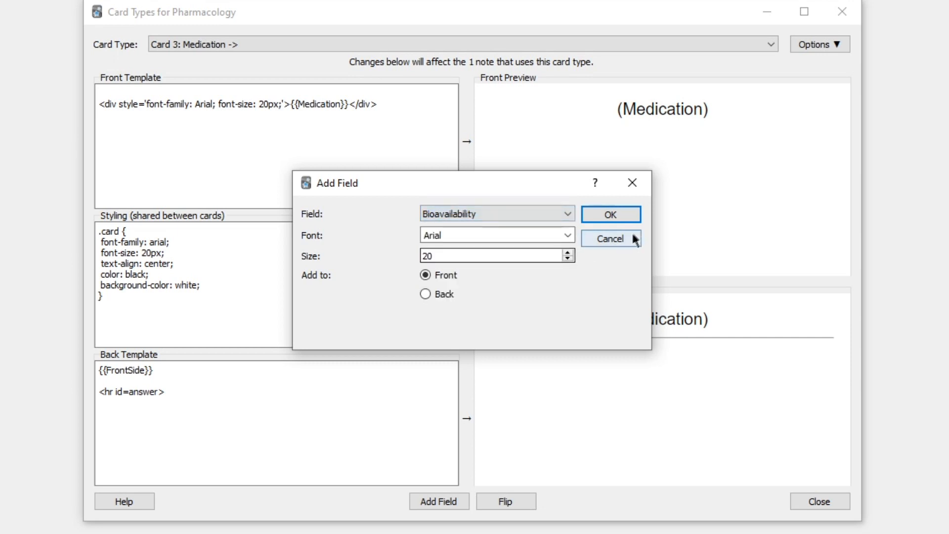
pyautogui.click(624, 213)
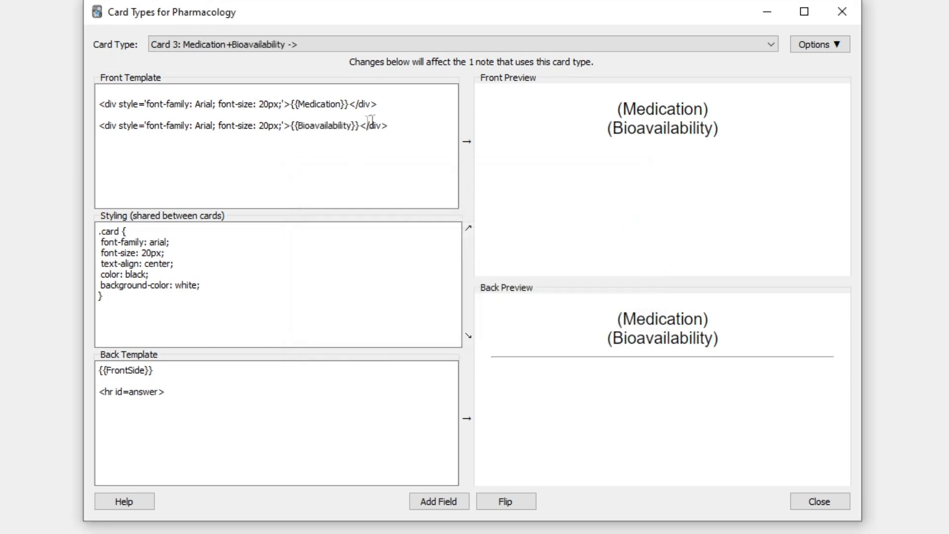
# Step: Move Card 3's Bioavailability line from the front template to the back template, below the answer divider
pyautogui.moveTo(415, 120); pyautogui.dragTo(75, 123)
pyautogui.hotkey('ctrl', 'c')
pyautogui.press('Delete')
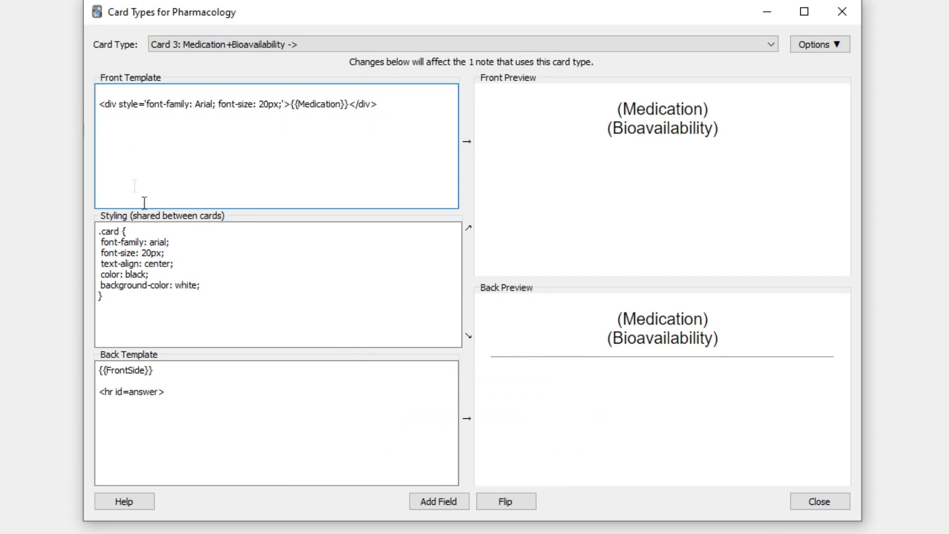
pyautogui.click(128, 416)
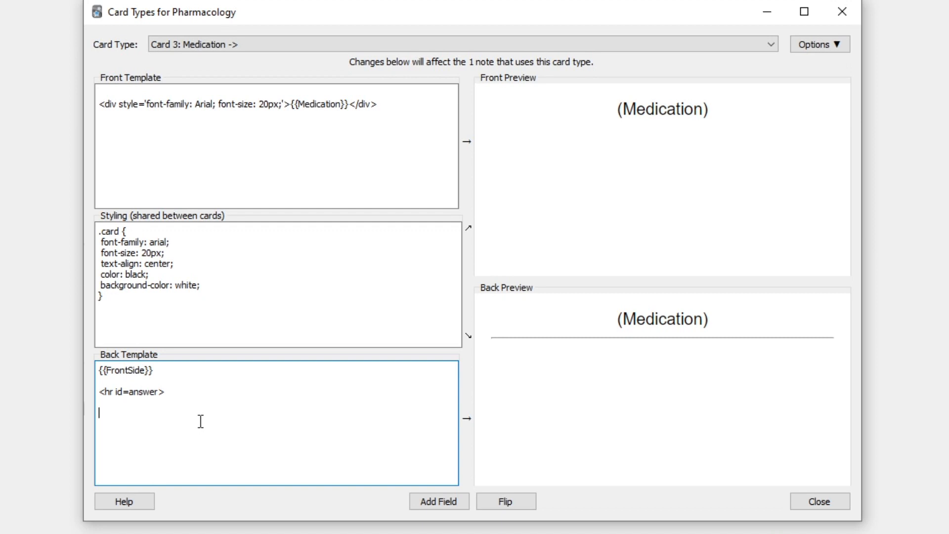
pyautogui.hotkey('ctrl', 'v')
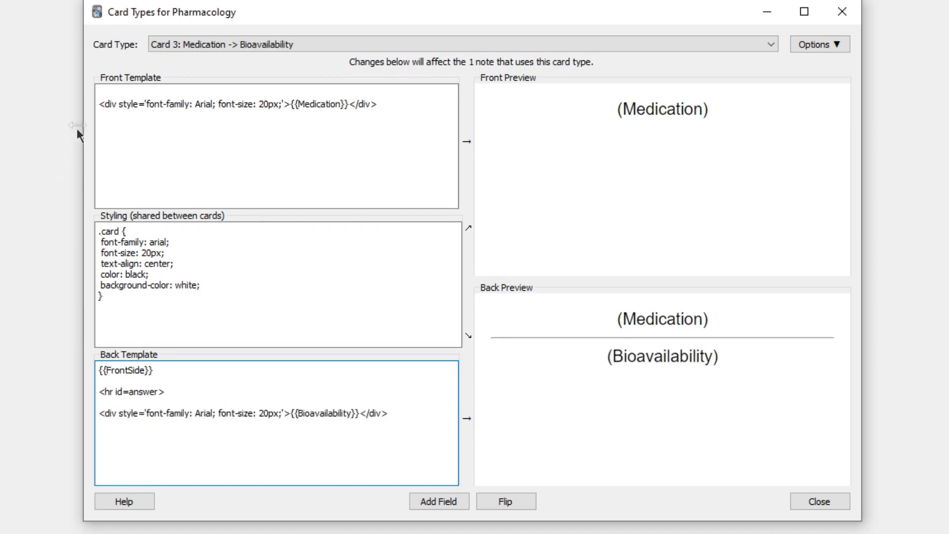
# Step: Insert the text "Bioavailability of" before the Medication field in Card 3's front template
pyautogui.click(100, 104)
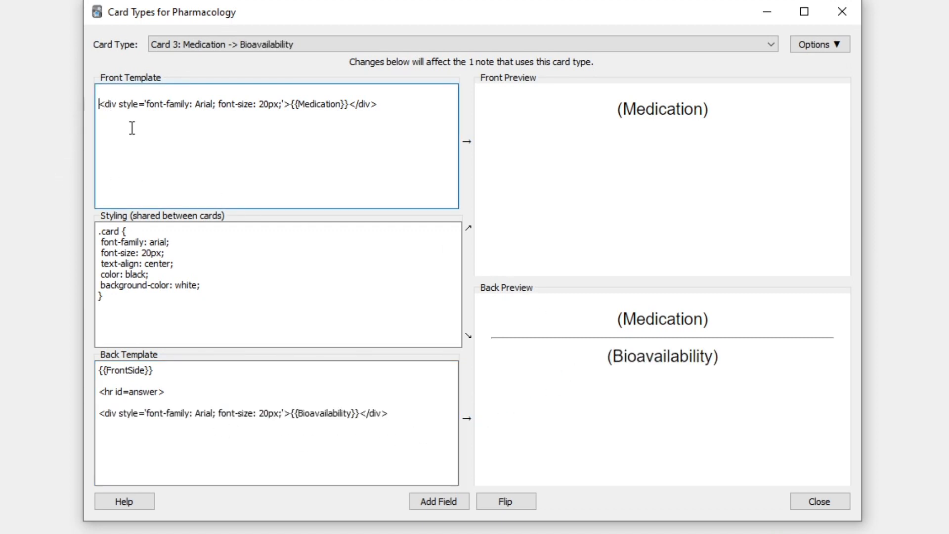
pyautogui.write('Bioava')
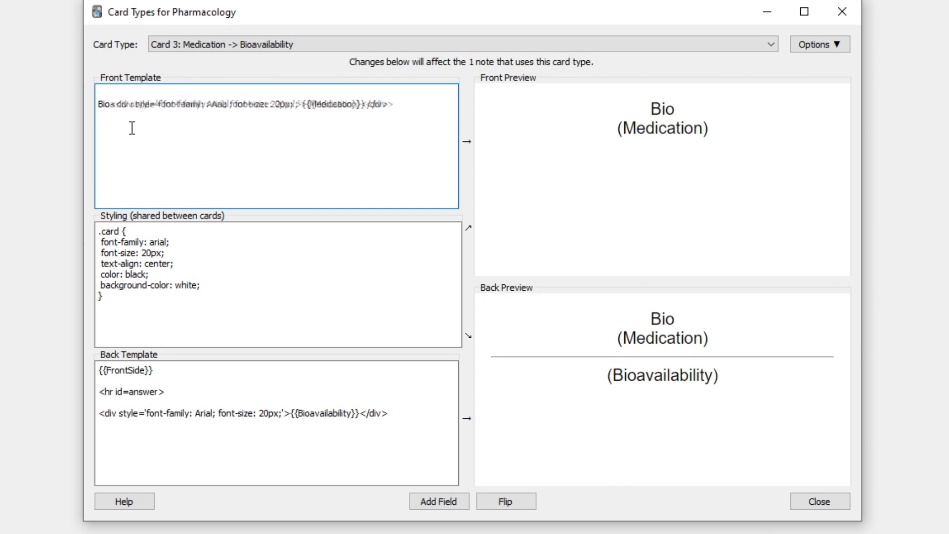
pyautogui.write('ilabili')
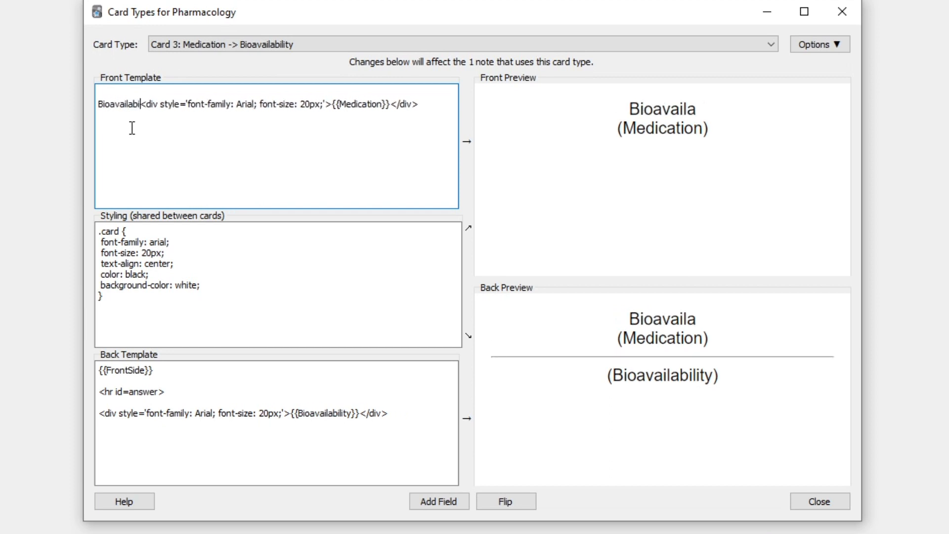
pyautogui.write('ty ')
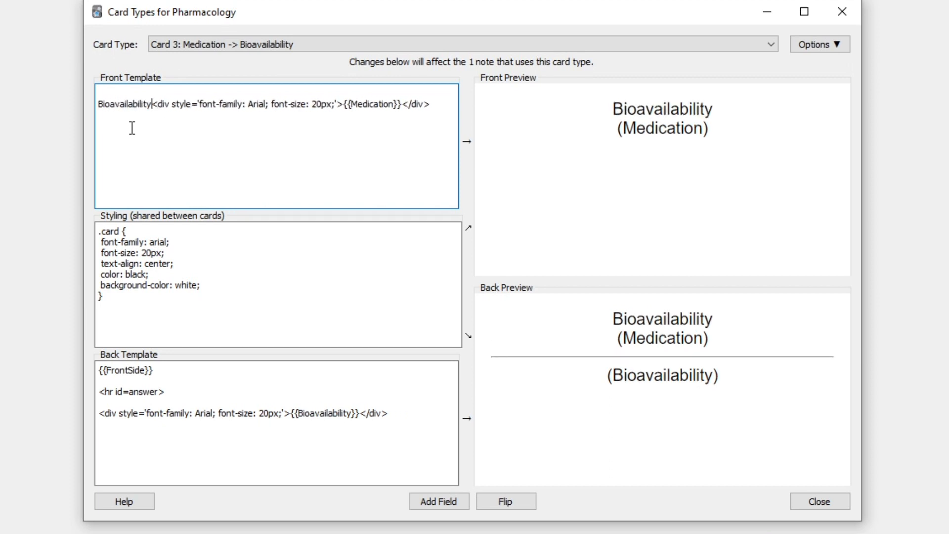
pyautogui.write(' of')
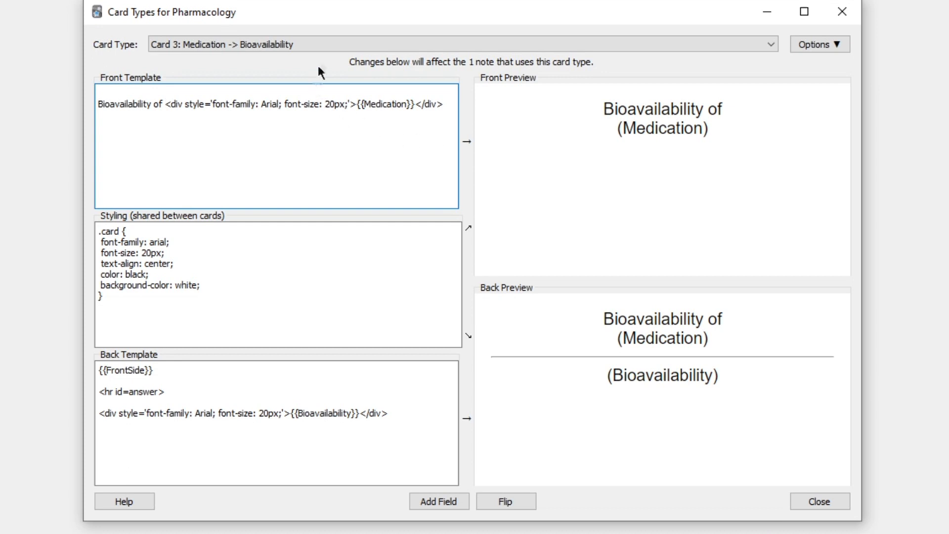
# Step: Switch to Card 4 and add the Medication field to its front template
pyautogui.click(334, 41)
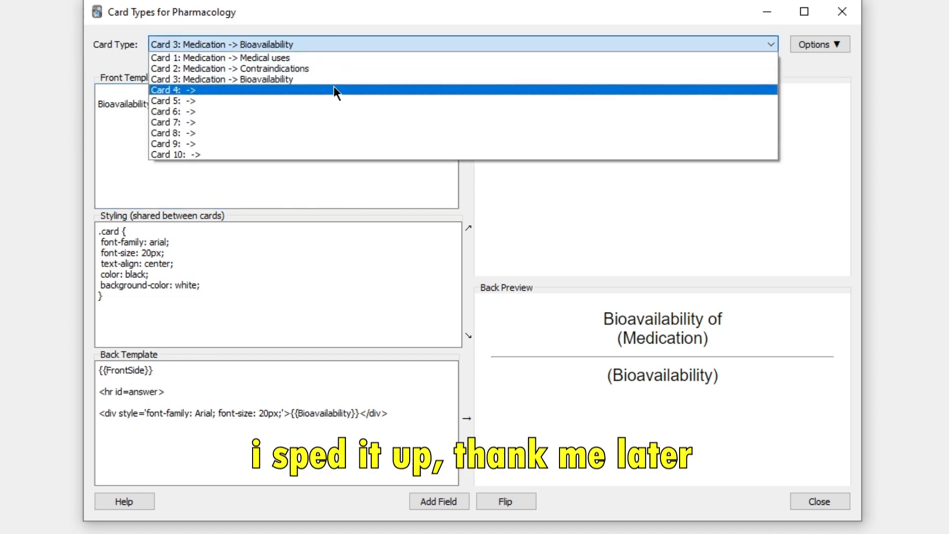
pyautogui.click(334, 89)
pyautogui.click(324, 172)
pyautogui.click(444, 500)
pyautogui.click(459, 214)
pyautogui.click(460, 227)
pyautogui.click(596, 216)
# Step: Add the Metabolism field to Card 4's front template below the Medication field
pyautogui.click(447, 498)
pyautogui.click(459, 214)
pyautogui.click(457, 266)
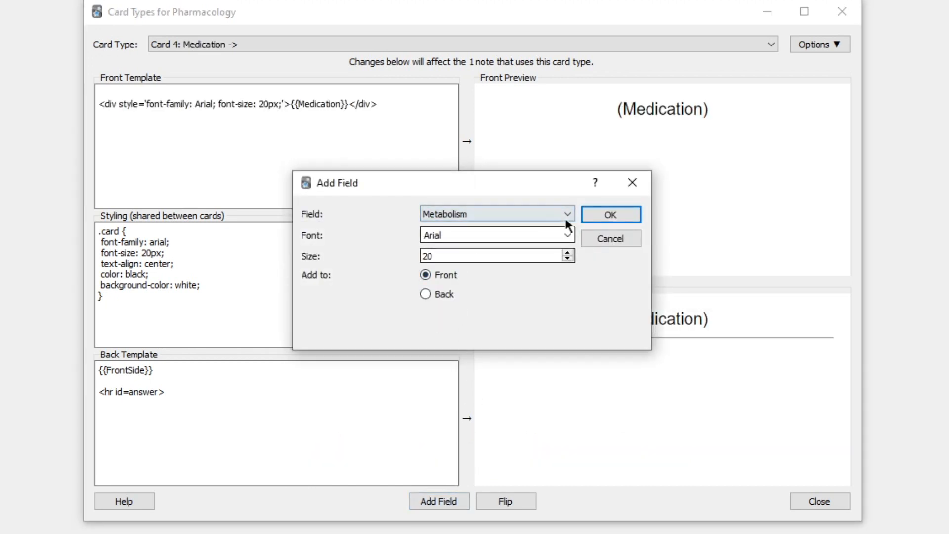
pyautogui.click(593, 215)
# Step: Move Card 4's Metabolism line below the back template's answer divider and insert "Metabolism of" before the front's Medication field
pyautogui.moveTo(380, 125); pyautogui.dragTo(70, 125)
pyautogui.hotkey('ctrl', 'c')
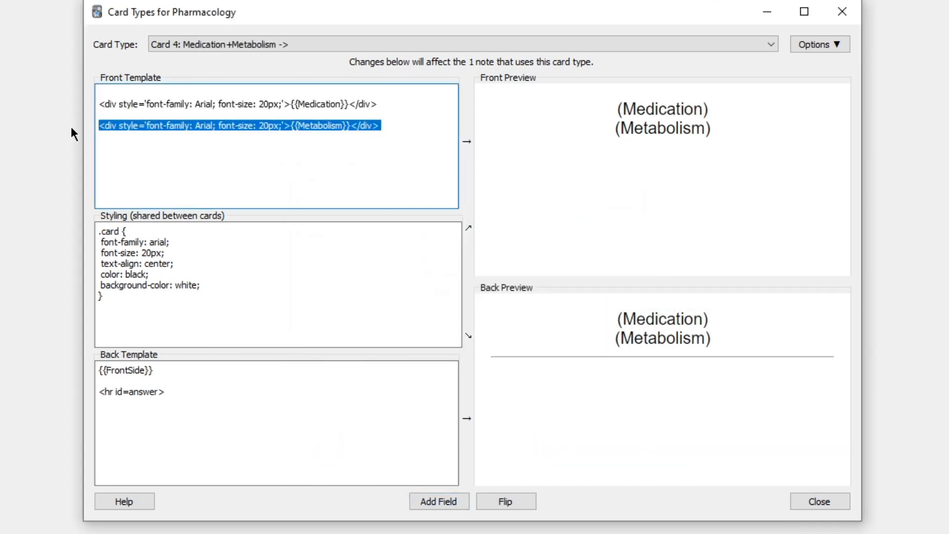
pyautogui.press('BackSpace')
pyautogui.click(132, 427)
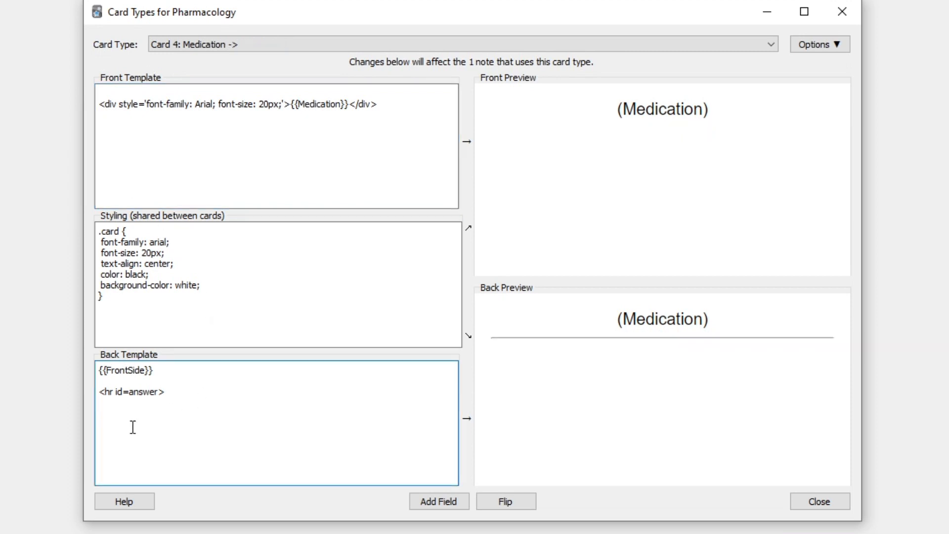
pyautogui.hotkey('ctrl', 'v')
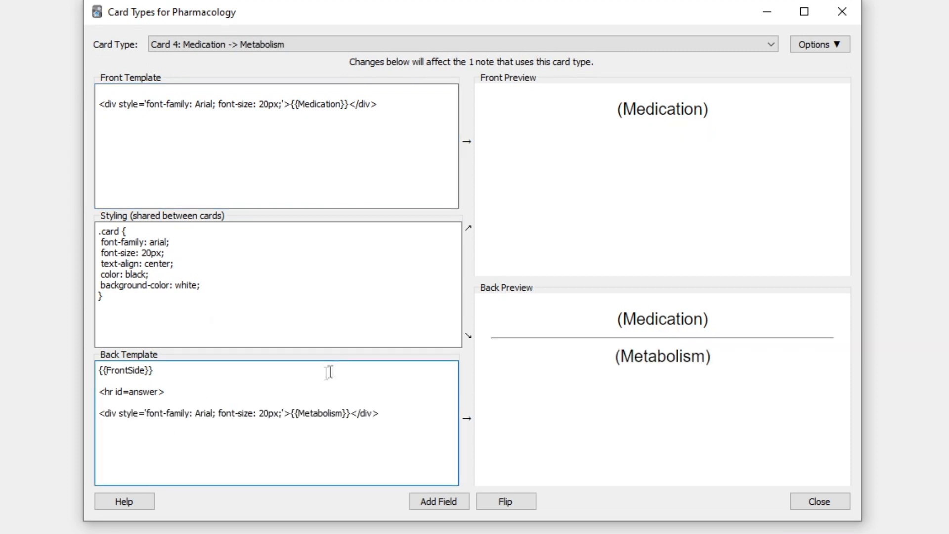
pyautogui.click(102, 104)
pyautogui.write('Metabolism of')
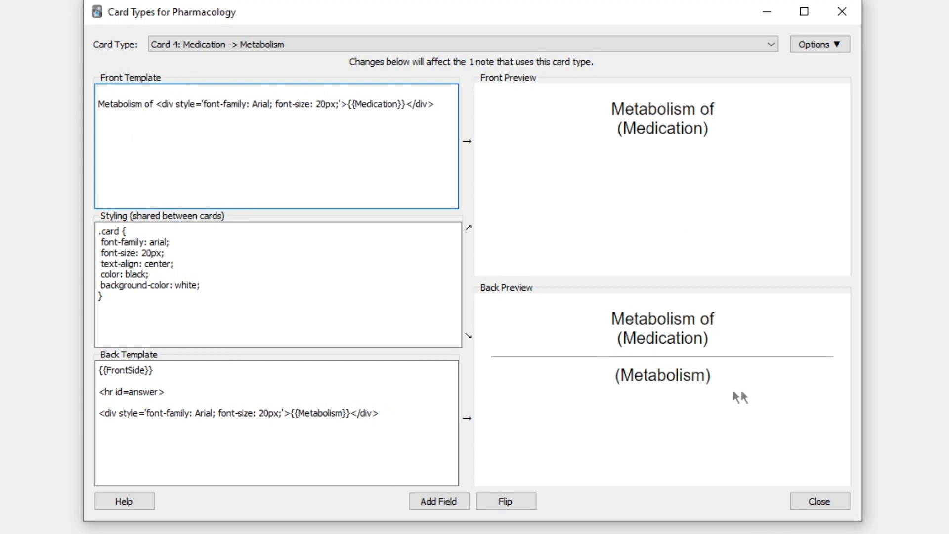
# Step: Switch to Card 5 and add the Medication field to its front template
pyautogui.click(440, 46)
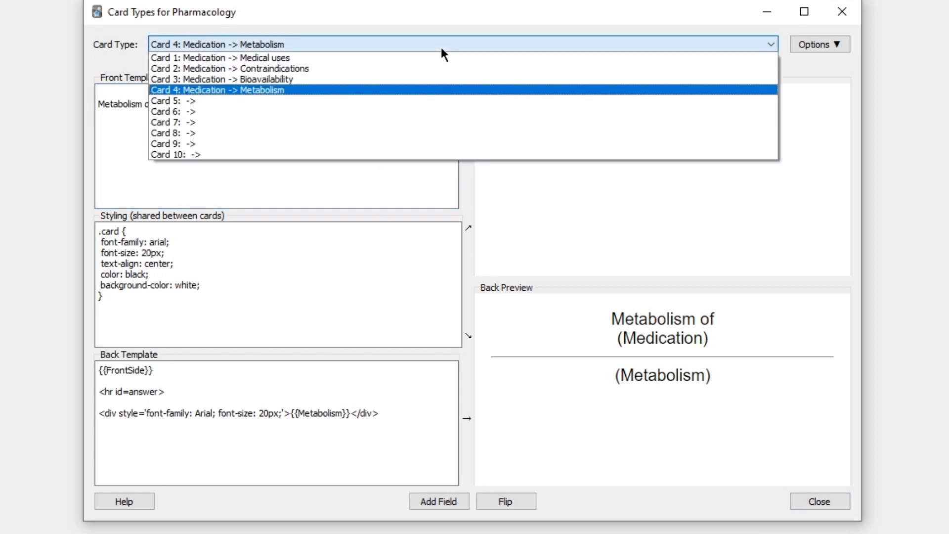
pyautogui.click(429, 99)
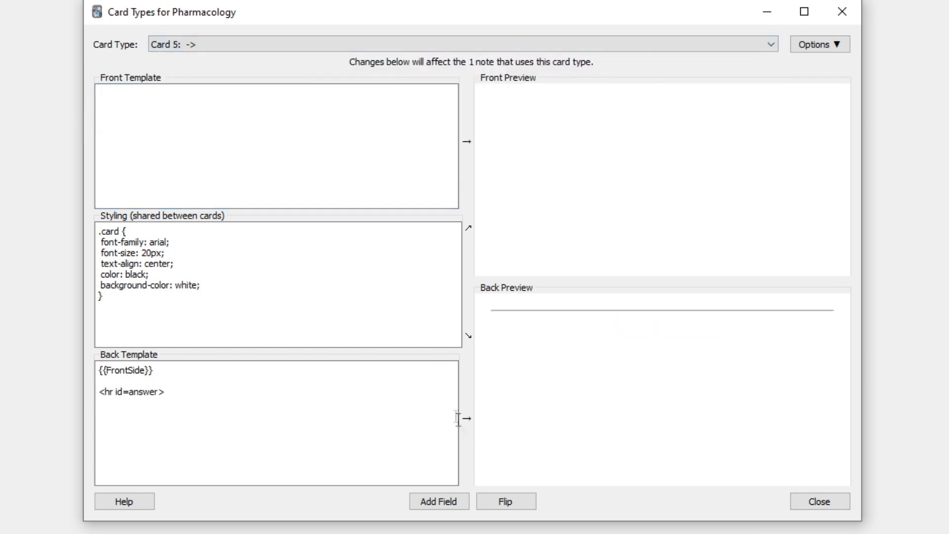
pyautogui.click(447, 505)
pyautogui.click(472, 214)
pyautogui.click(472, 226)
pyautogui.click(596, 215)
# Step: Add the EHL field to Card 5's front template below the Medication field
pyautogui.click(438, 501)
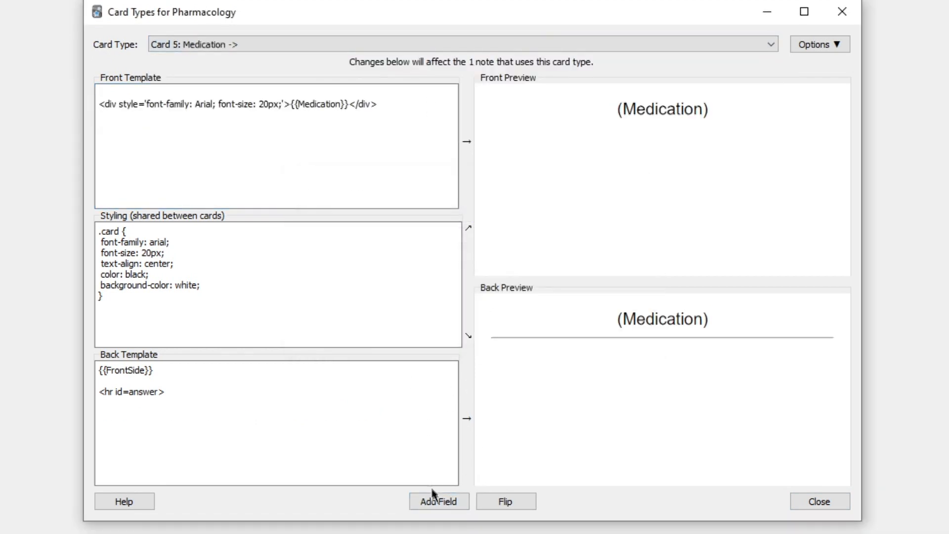
pyautogui.click(445, 213)
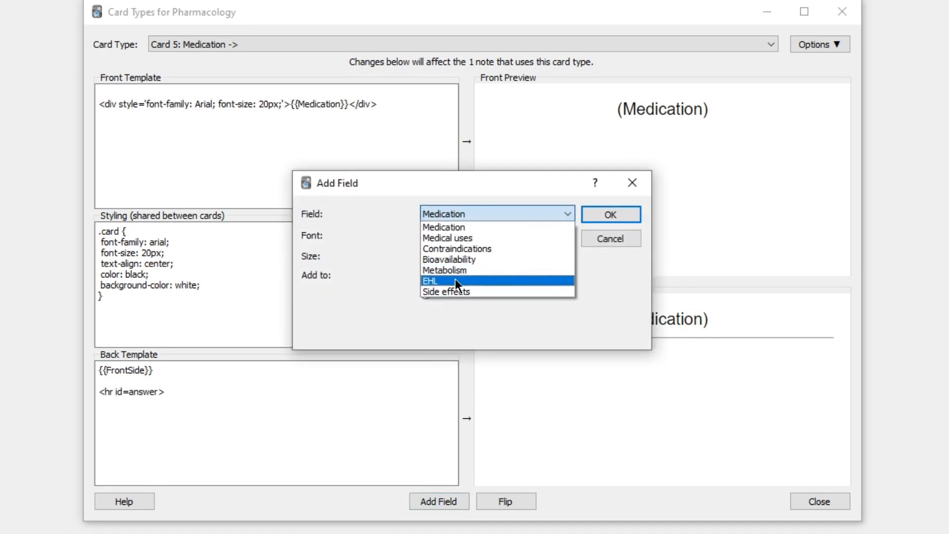
pyautogui.click(456, 281)
pyautogui.click(593, 214)
# Step: Move Card 5's EHL line below the back template's answer divider and insert "EHL of" before the front's Medication field
pyautogui.moveTo(352, 126); pyautogui.dragTo(95, 129)
pyautogui.click(226, 148)
pyautogui.moveTo(370, 130); pyautogui.dragTo(83, 126)
pyautogui.hotkey('ctrl', 'c')
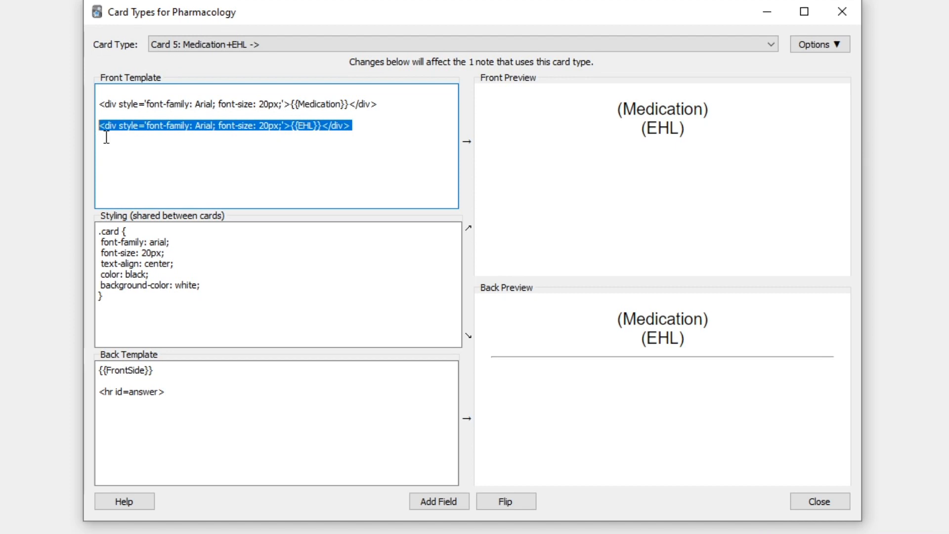
pyautogui.press('Delete')
pyautogui.click(148, 419)
pyautogui.hotkey('ctrl', 'v')
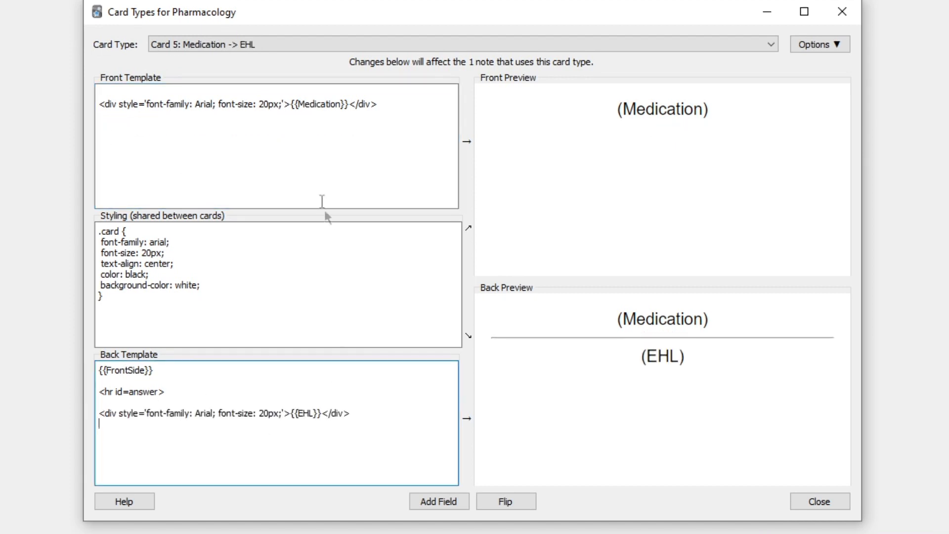
pyautogui.click(101, 106)
pyautogui.write('EHL of')
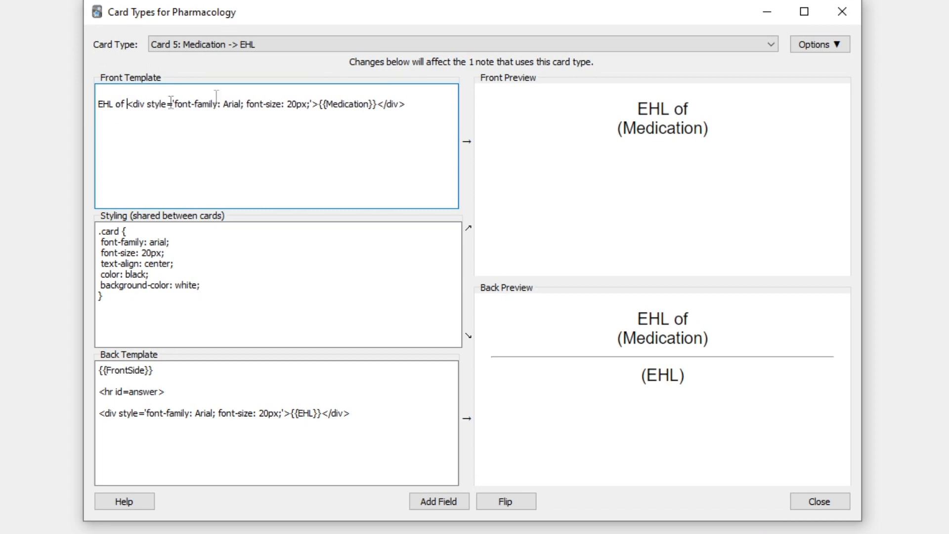
# Step: Switch to Card 6 and add the Medication field to its front template
pyautogui.click(324, 45)
pyautogui.click(322, 109)
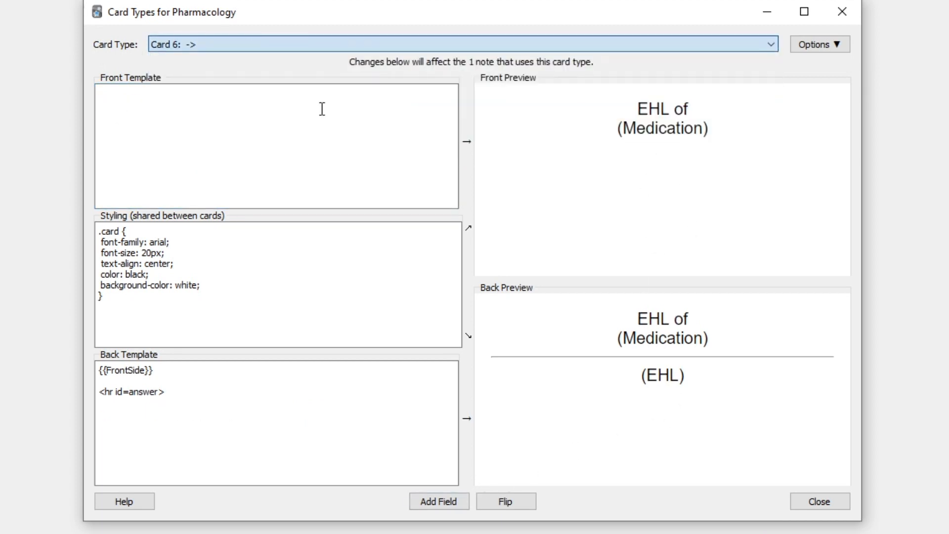
pyautogui.click(451, 500)
pyautogui.click(450, 214)
pyautogui.click(452, 222)
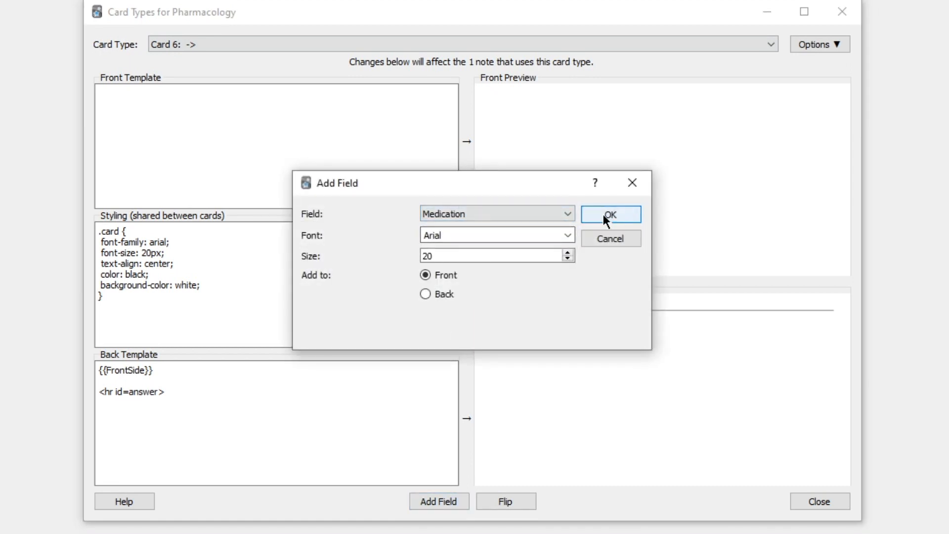
pyautogui.click(599, 216)
# Step: Add the Side effects field to Card 6's front template below the Medication field
pyautogui.click(435, 501)
pyautogui.hotkey('alt', 'Down')
pyautogui.click(449, 297)
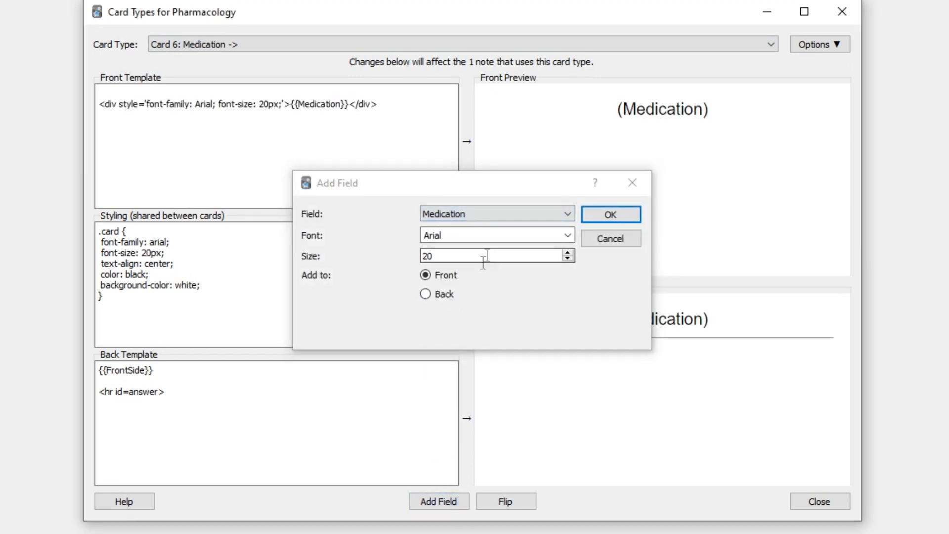
pyautogui.click(440, 212)
pyautogui.click(443, 292)
pyautogui.click(596, 216)
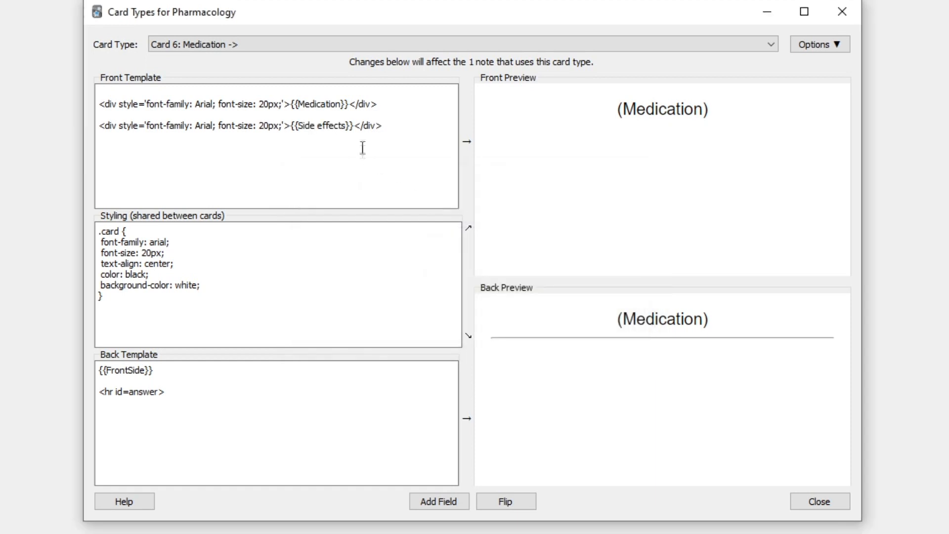
# Step: Move Card 6's Side effects line from the front template to the back template, below the answer divider
pyautogui.moveTo(382, 125); pyautogui.dragTo(66, 123)
pyautogui.hotkey('ctrl', 'c')
pyautogui.press('Delete')
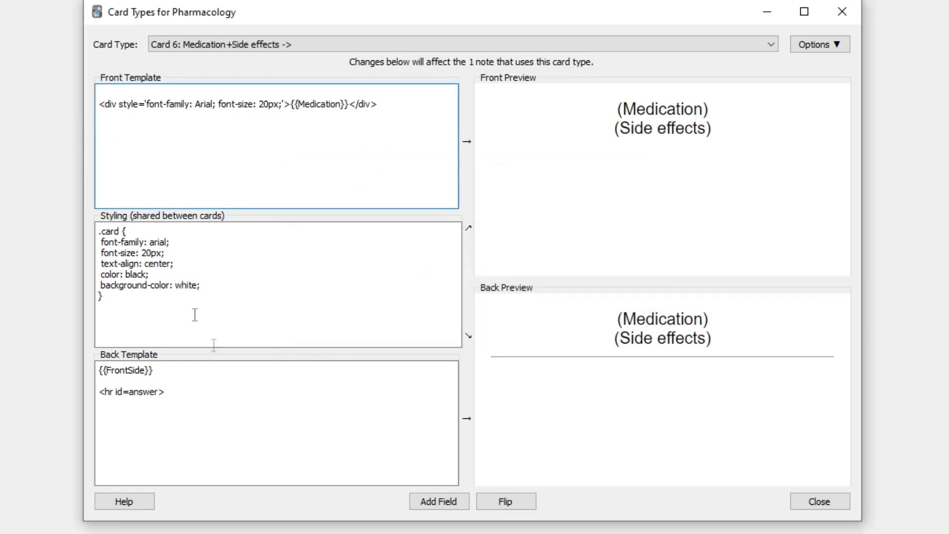
pyautogui.click(158, 416)
pyautogui.hotkey('ctrl', 'v')
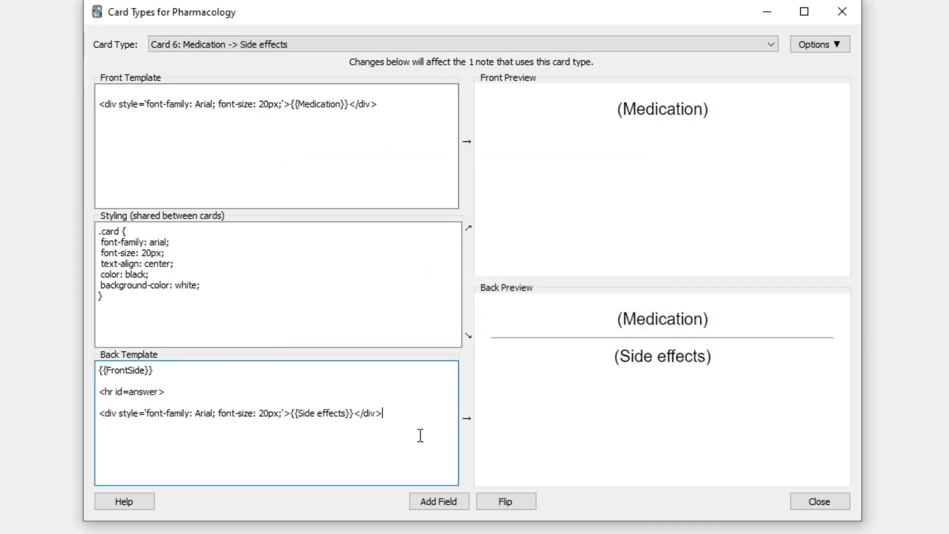
# Step: Insert "Side effects of" before the Medication field in Card 6's front template, and close the card template and note type windows
pyautogui.click(101, 95)
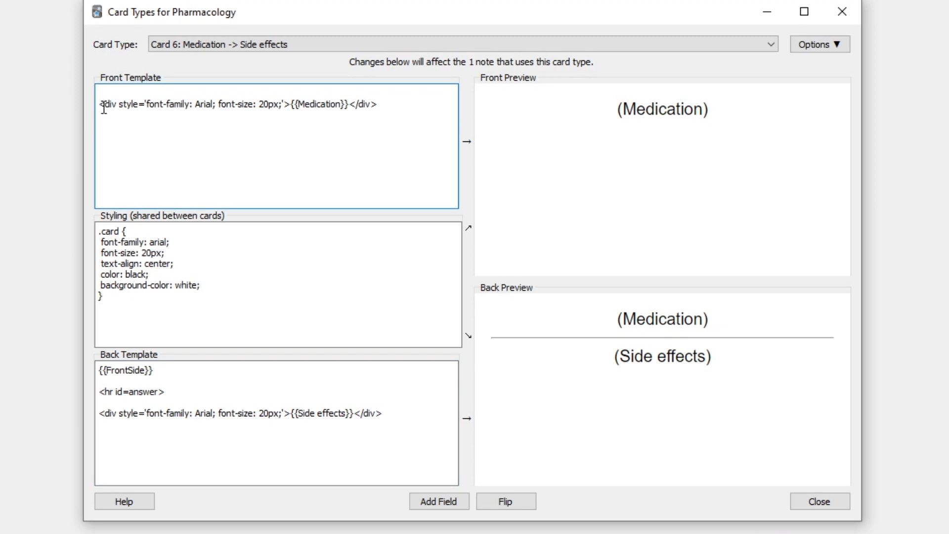
pyautogui.write('Side effect')
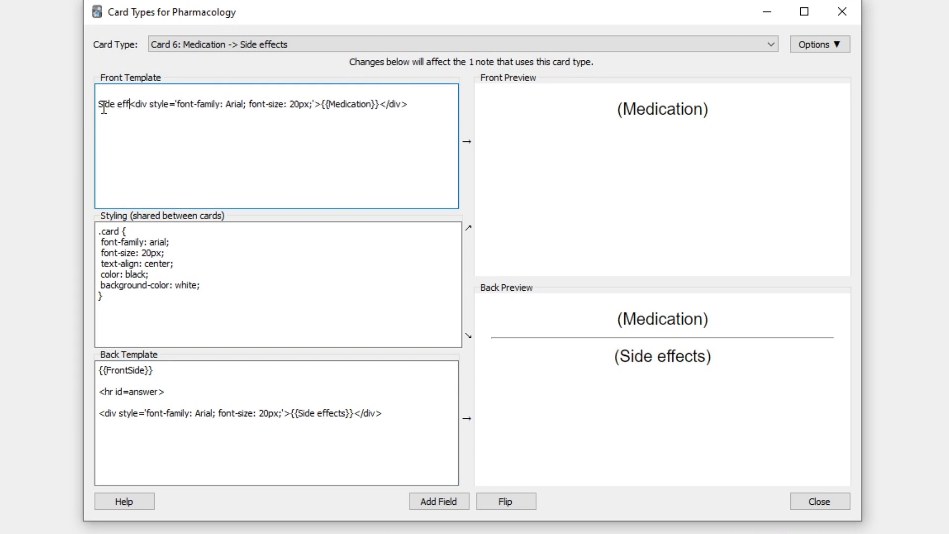
pyautogui.write('s og')
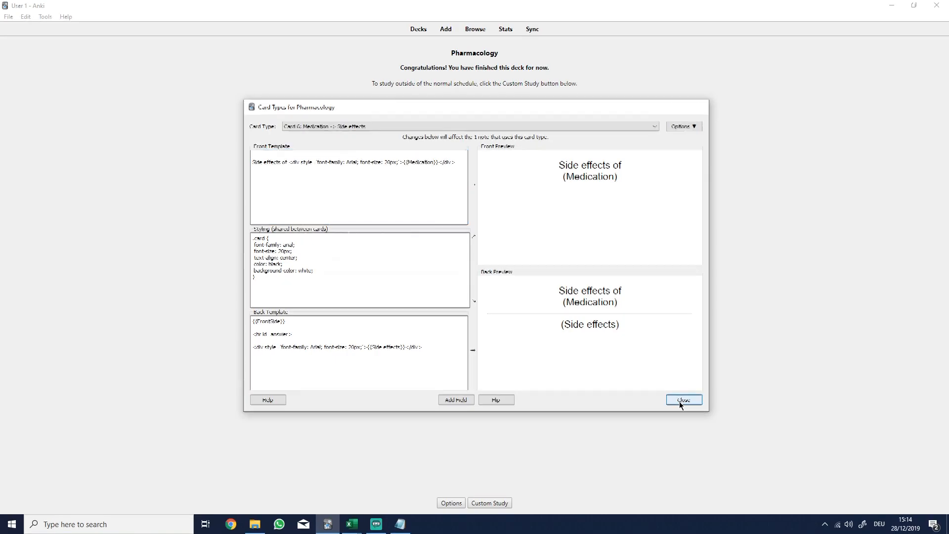
pyautogui.click(683, 399)
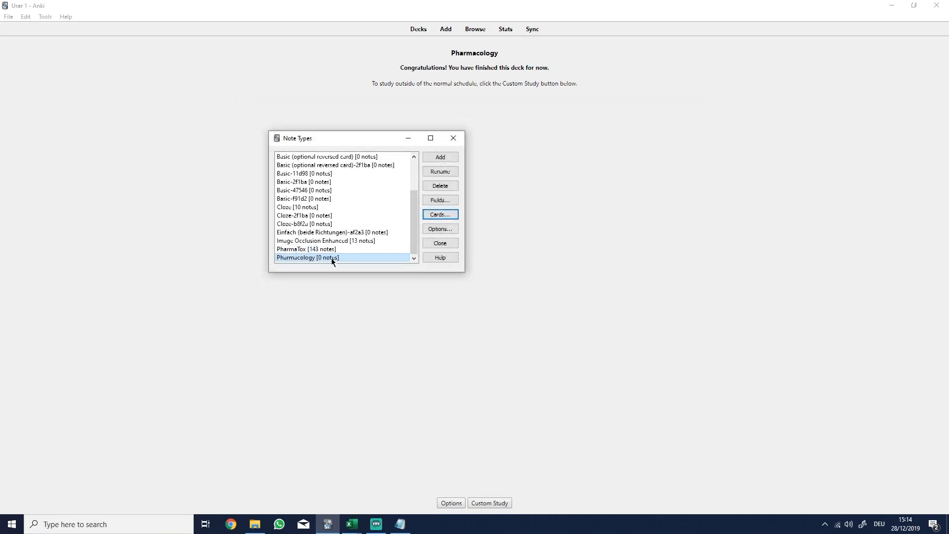
pyautogui.click(459, 135)
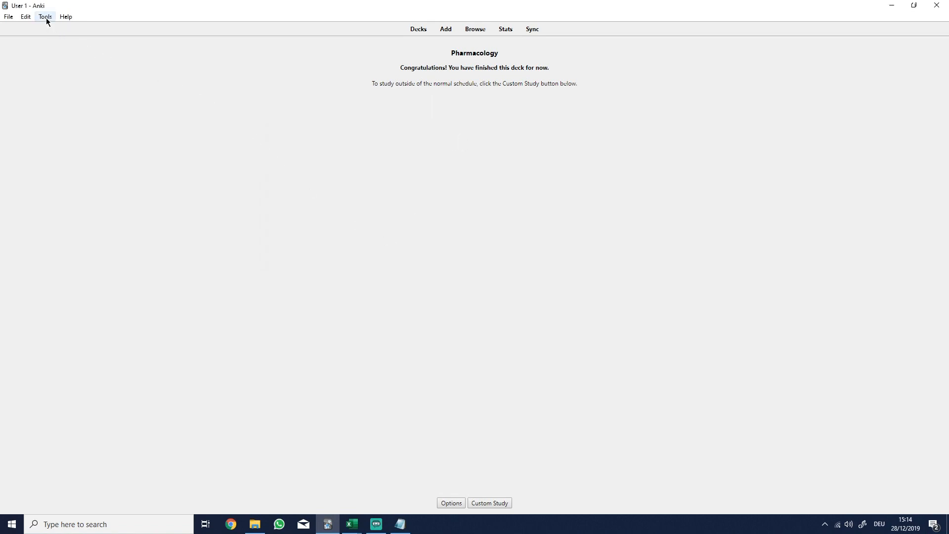
# Step: Open Anki_Cards_VERY-COMPLEX-FILE_Text_UTF-8 from the Desktop folder for import
pyautogui.click(8, 16)
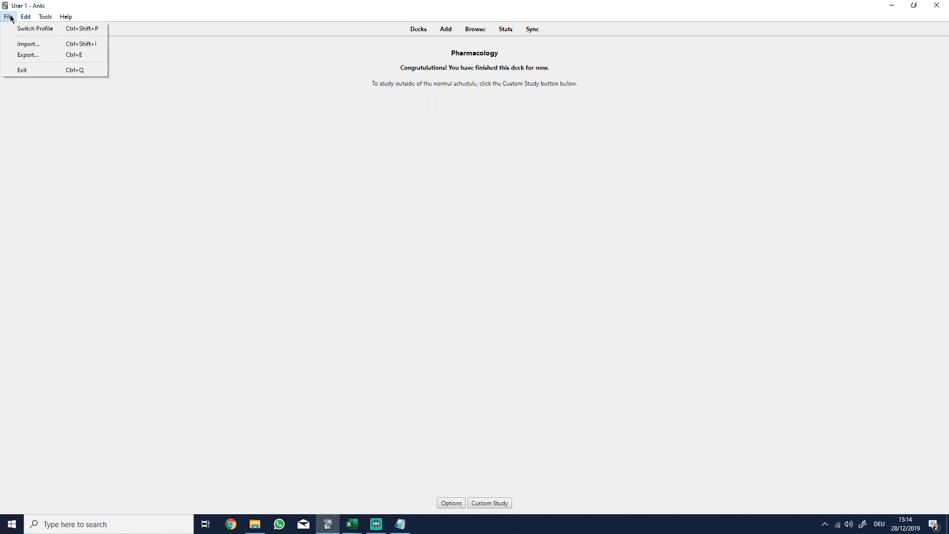
pyautogui.click(9, 45)
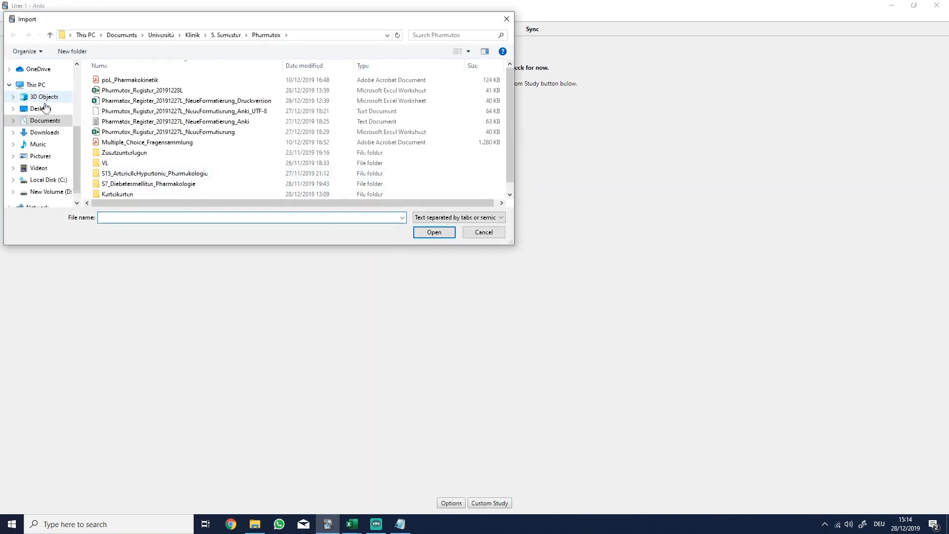
pyautogui.click(41, 108)
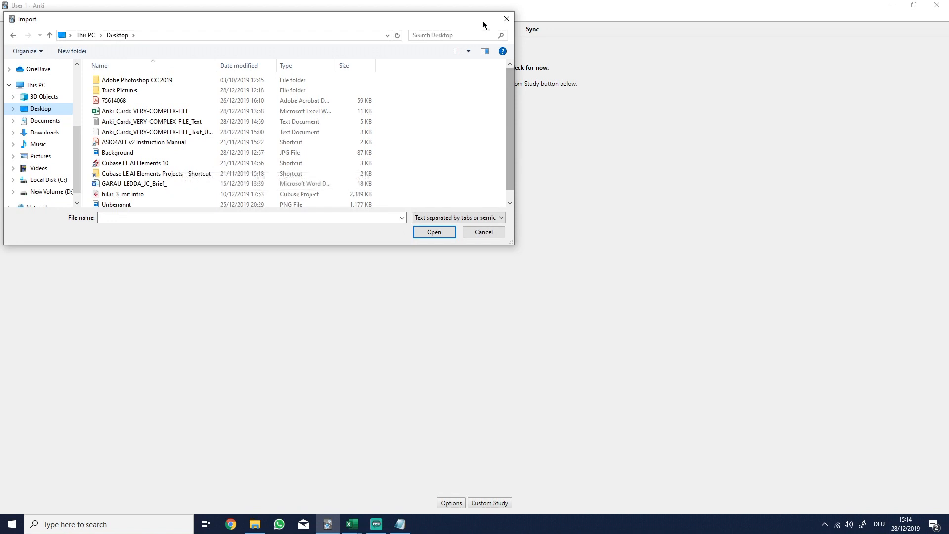
pyautogui.moveTo(421, 245); pyautogui.dragTo(400, 358)
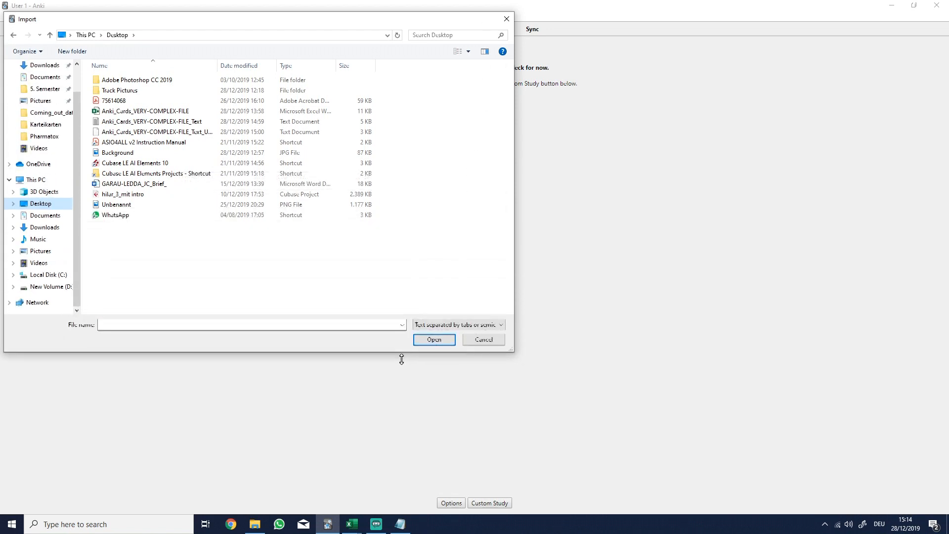
pyautogui.click(184, 132)
pyautogui.moveTo(251, 70); pyautogui.dragTo(273, 68)
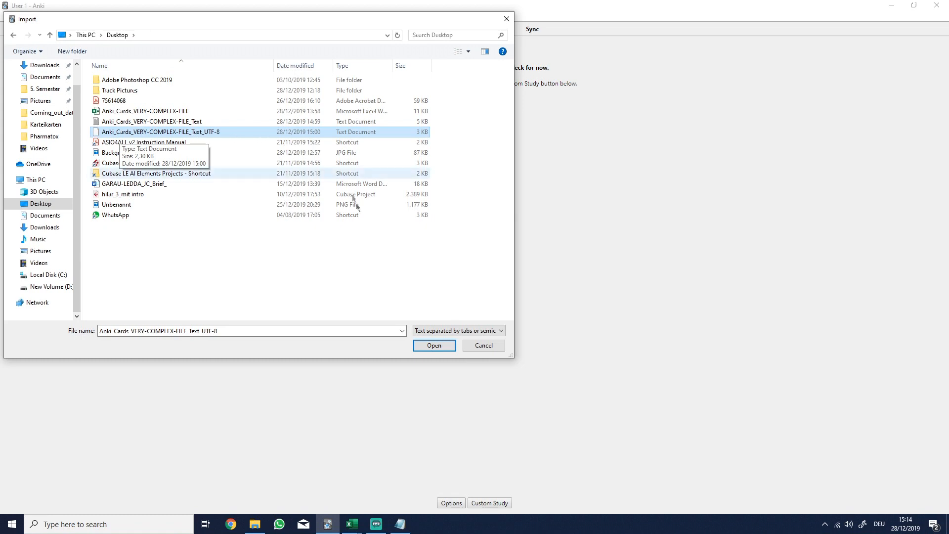
pyautogui.click(419, 346)
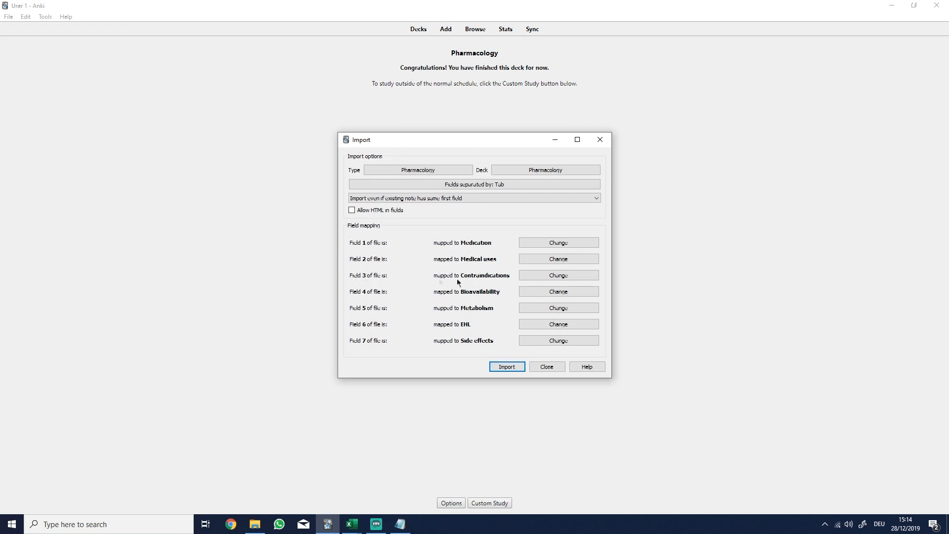
# Step: Switch to the Anki_Cards_VERY-COMPLEX-FILE workbook in Excel and arrange its reduced window beside Anki's import dialog
pyautogui.click(352, 523)
pyautogui.click(384, 476)
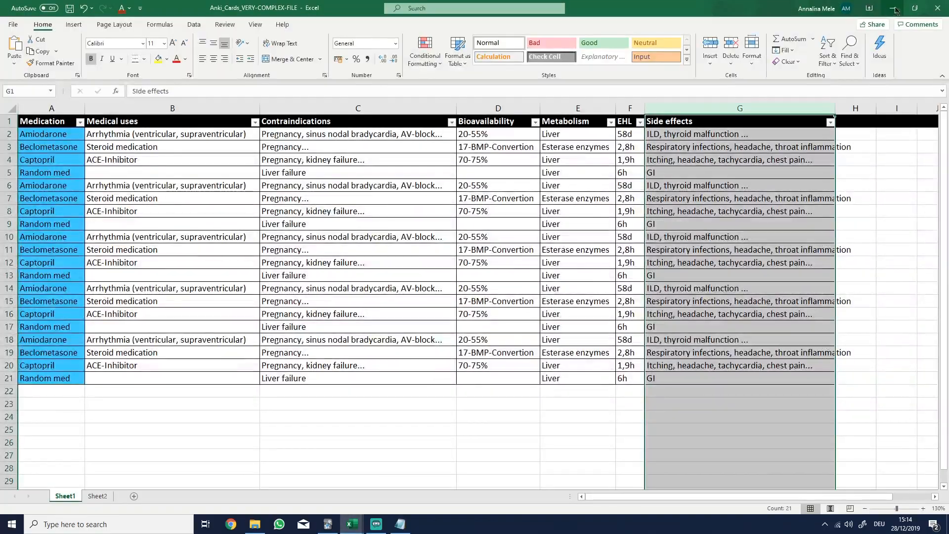
pyautogui.click(915, 8)
pyautogui.moveTo(613, 123); pyautogui.dragTo(322, 67)
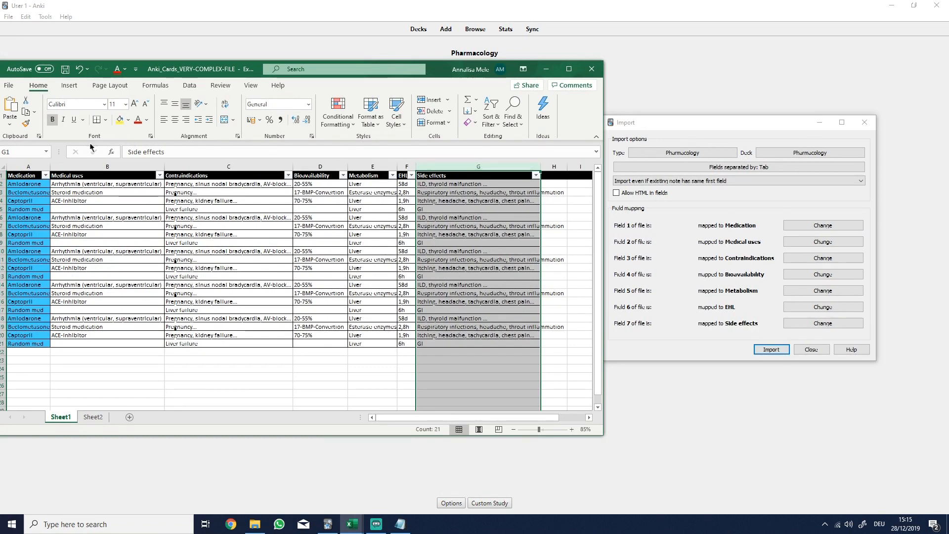
# Step: Compare each Excel column from Medication to Side effects with the import field mapping, and minimize the workbook
pyautogui.click(28, 166)
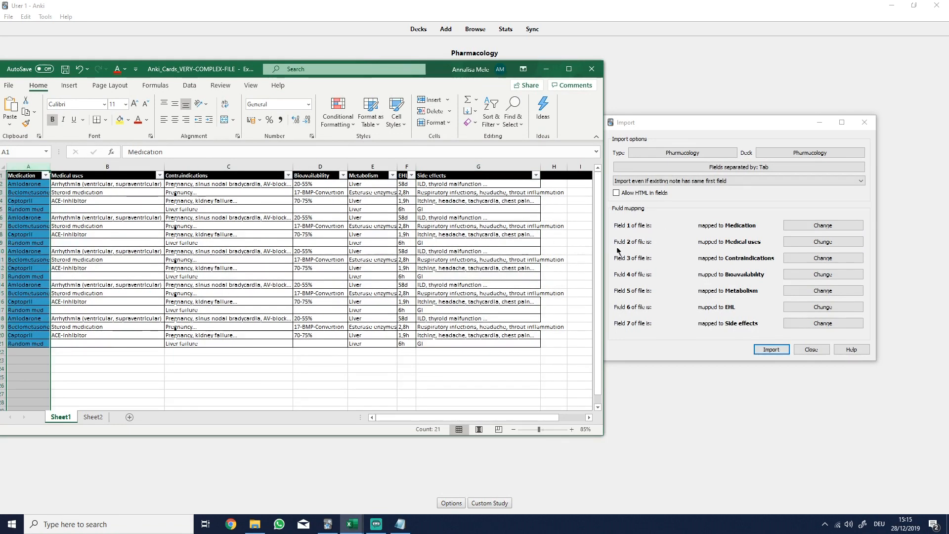
pyautogui.click(107, 166)
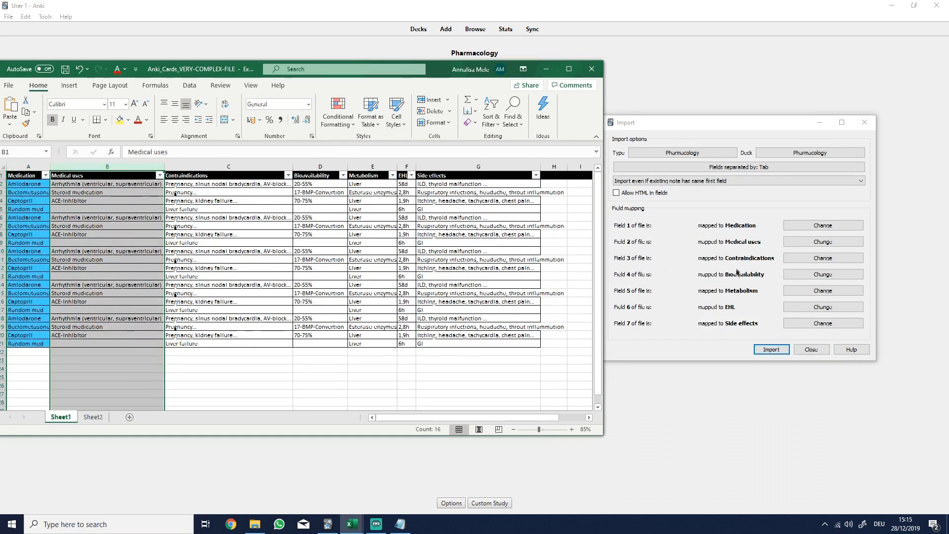
pyautogui.click(207, 166)
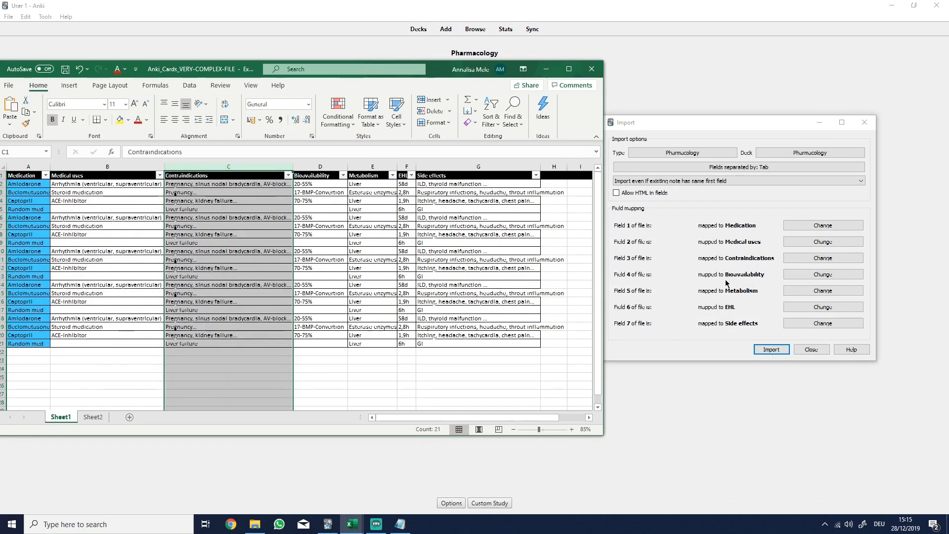
pyautogui.click(313, 166)
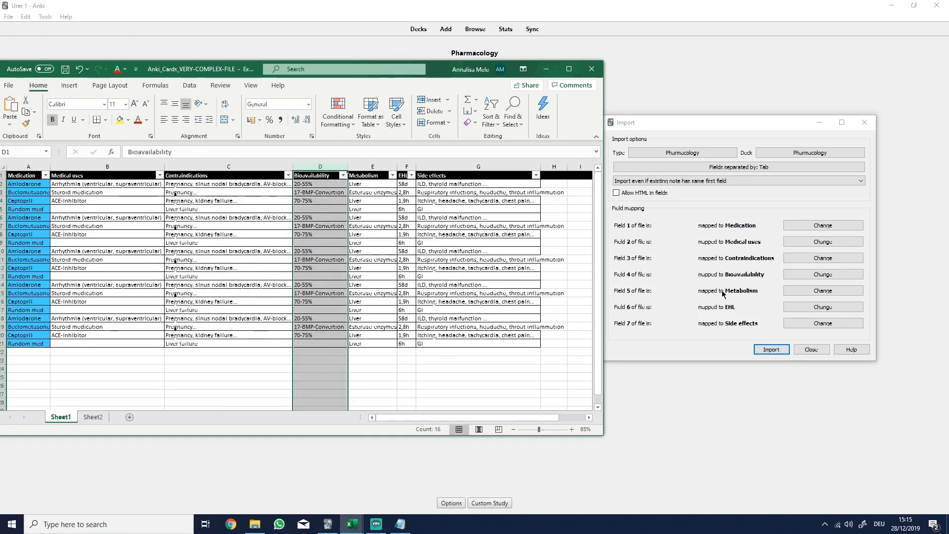
pyautogui.click(359, 174)
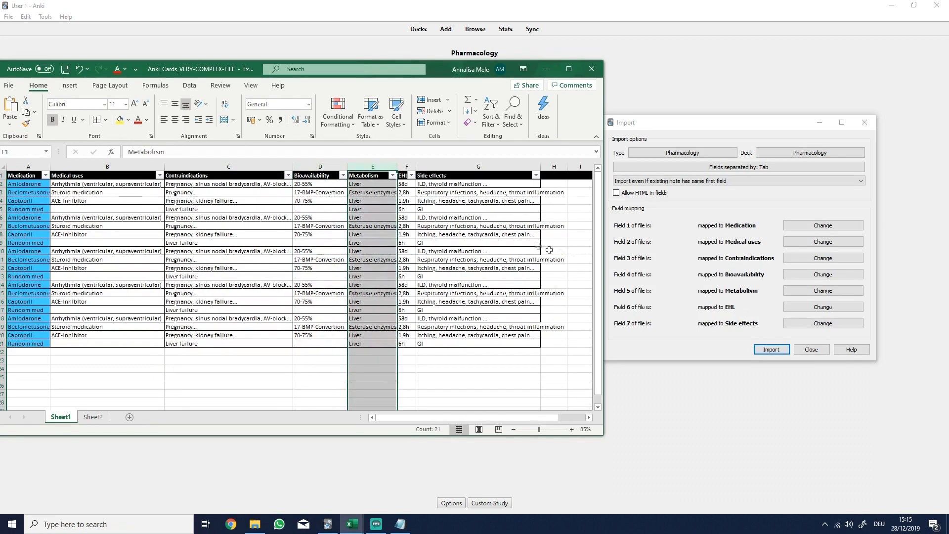
pyautogui.click(401, 175)
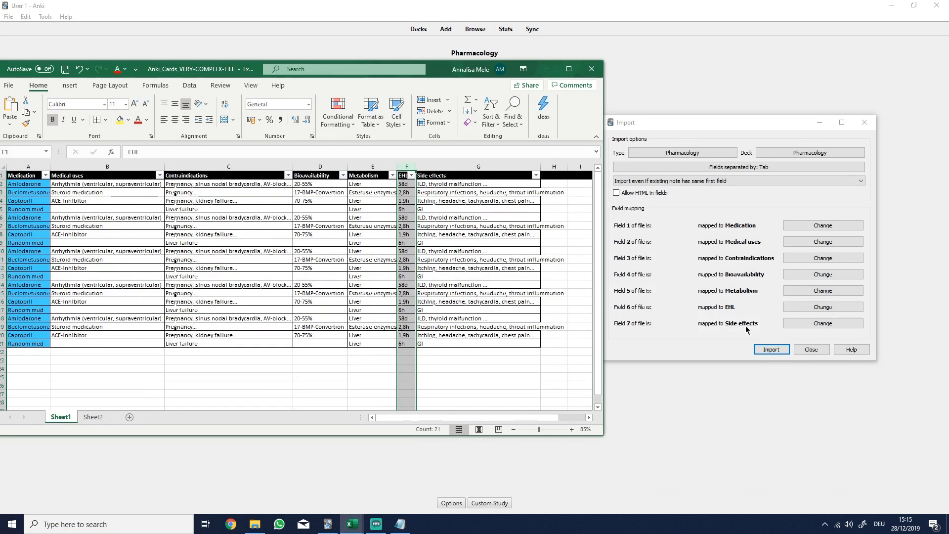
pyautogui.click(466, 173)
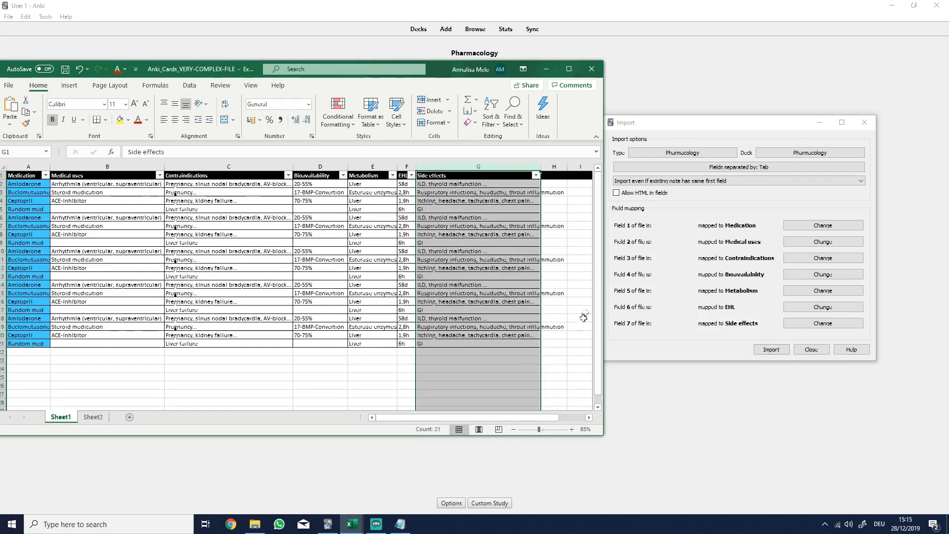
pyautogui.click(546, 69)
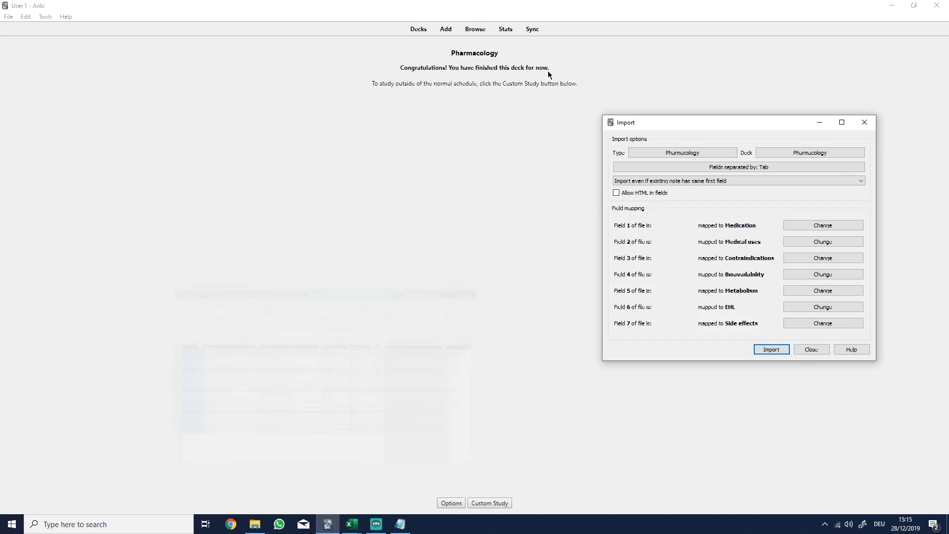
# Step: Import the file's notes into the Pharmacology deck with the Pharmacology note type and close the import summary
pyautogui.moveTo(768, 126); pyautogui.dragTo(509, 143)
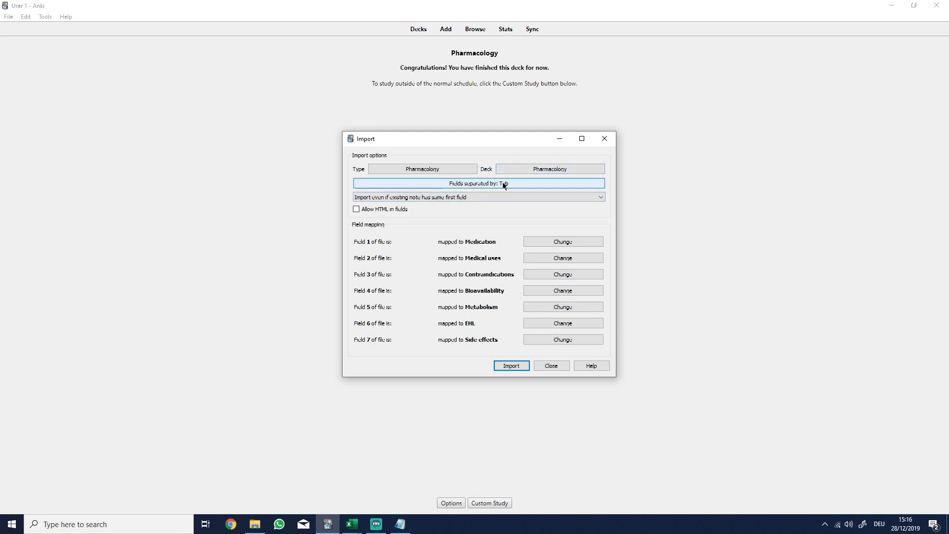
pyautogui.click(511, 366)
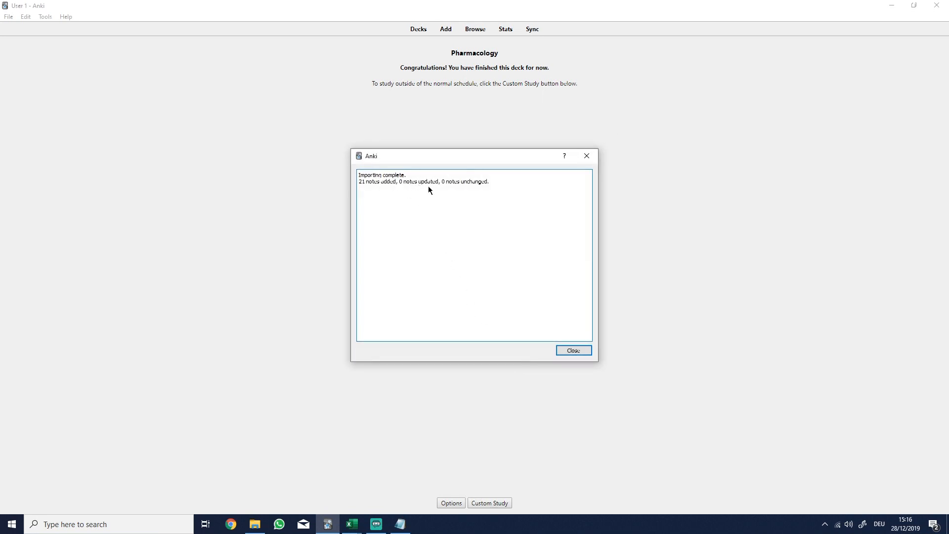
pyautogui.click(573, 350)
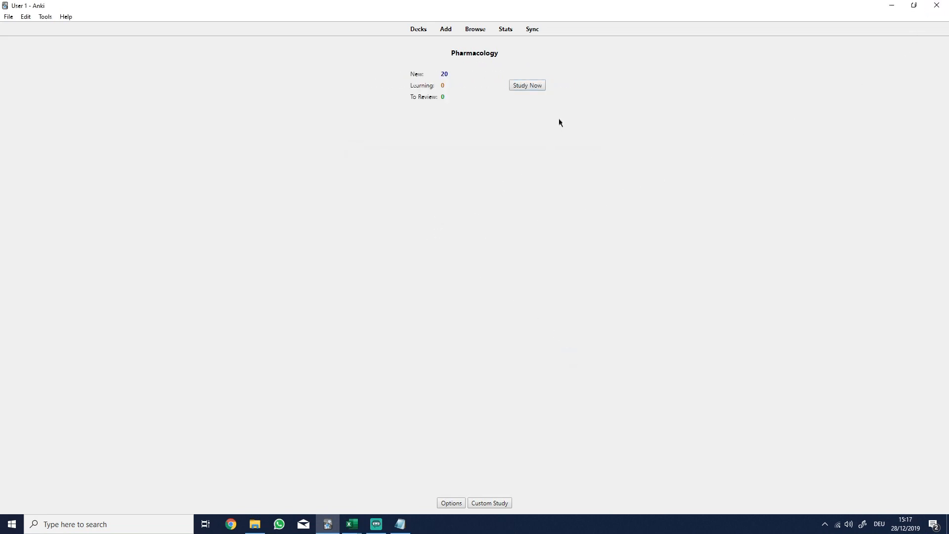
# Step: Study the Pharmacology deck, rating the Beclometasone and Captopril medical uses cards Good and revealing the Amiodarone card's answer
pyautogui.click(526, 86)
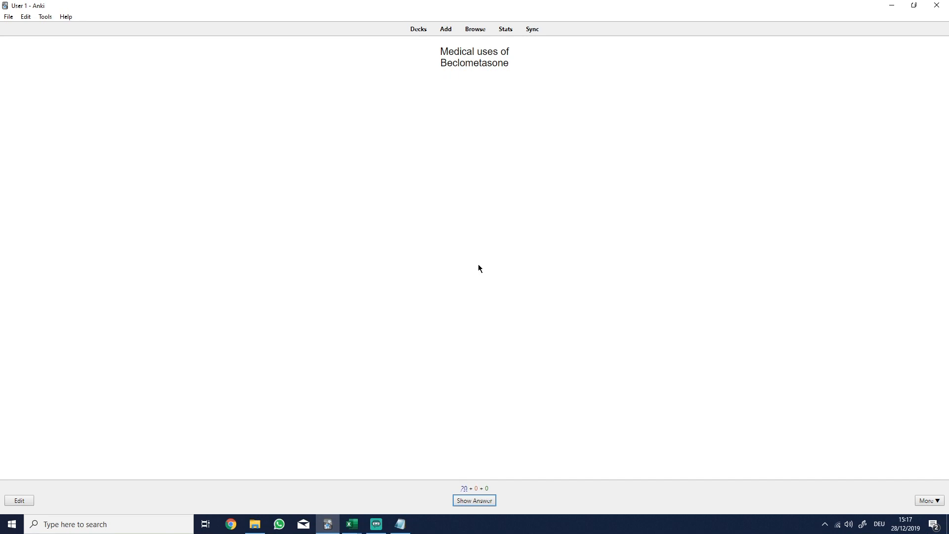
pyautogui.click(470, 499)
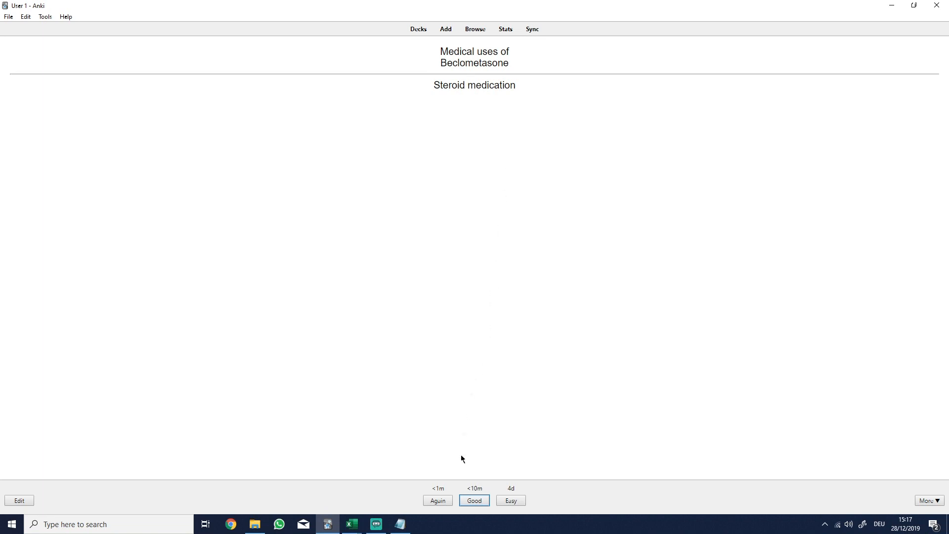
pyautogui.click(481, 501)
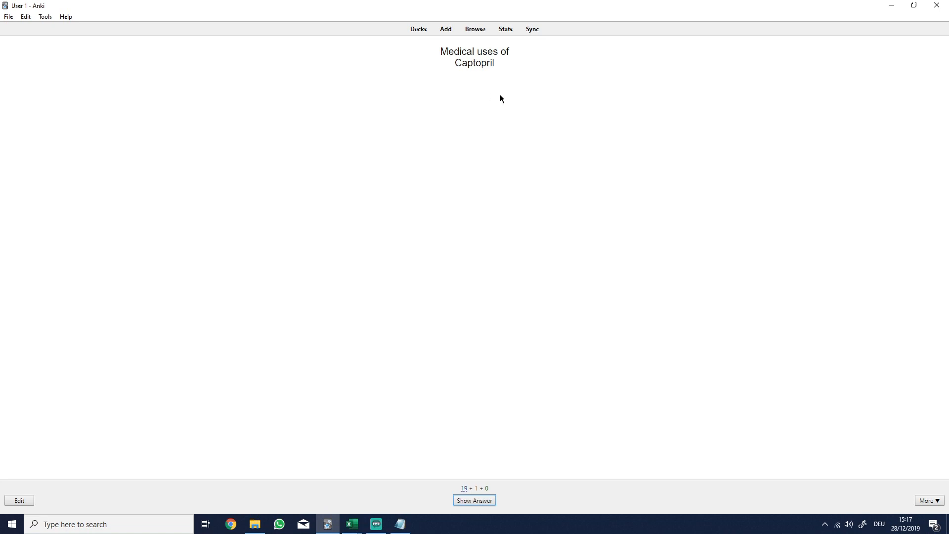
pyautogui.click(480, 502)
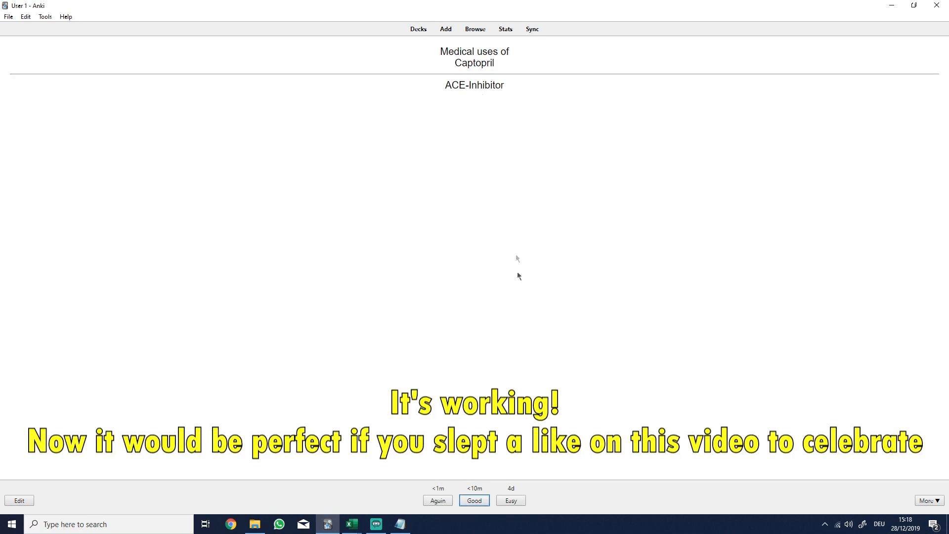
pyautogui.click(474, 500)
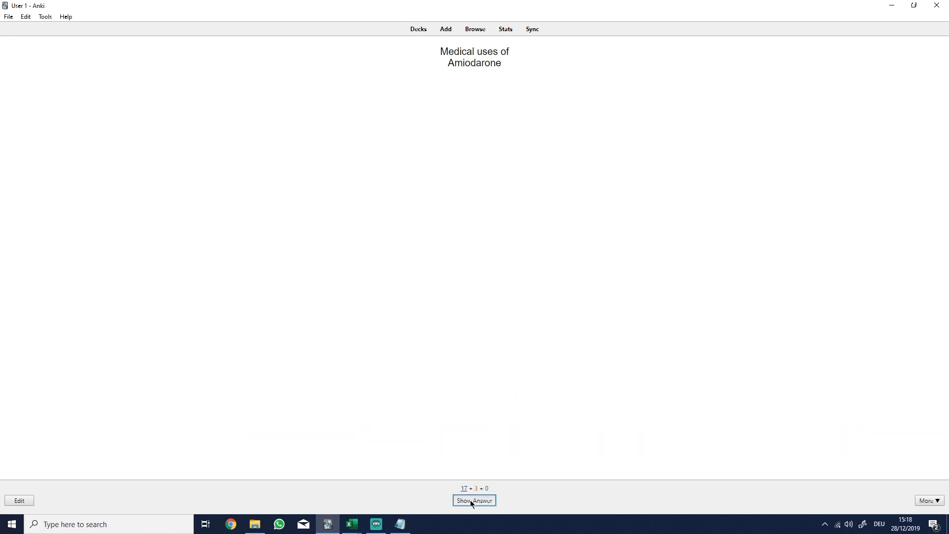
pyautogui.click(472, 501)
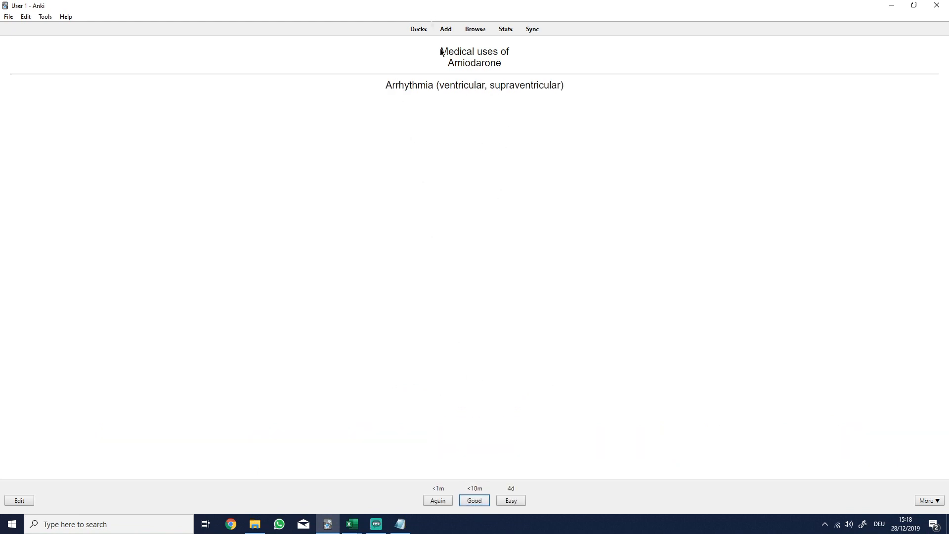